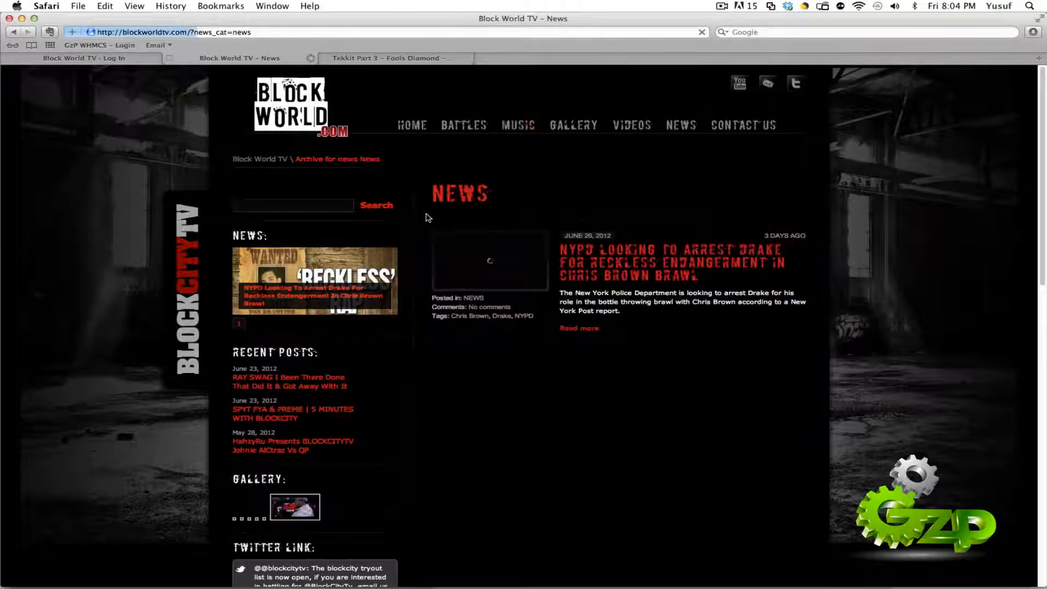
Step: Log in to the Block World TV site with the username gzpweb and the account password
click(84, 58)
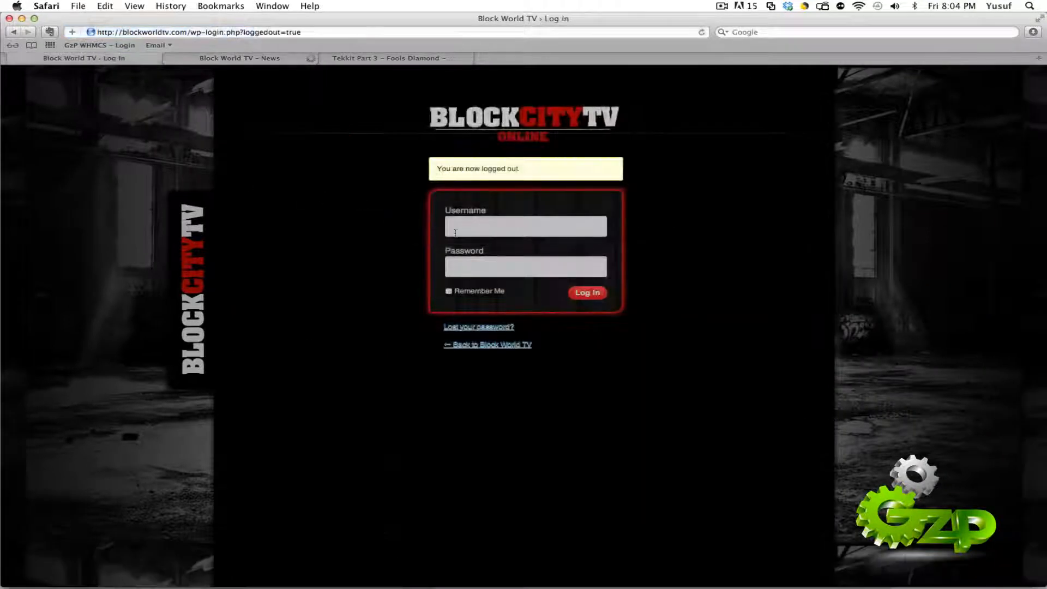
text(gzpweb)
key(Tab)
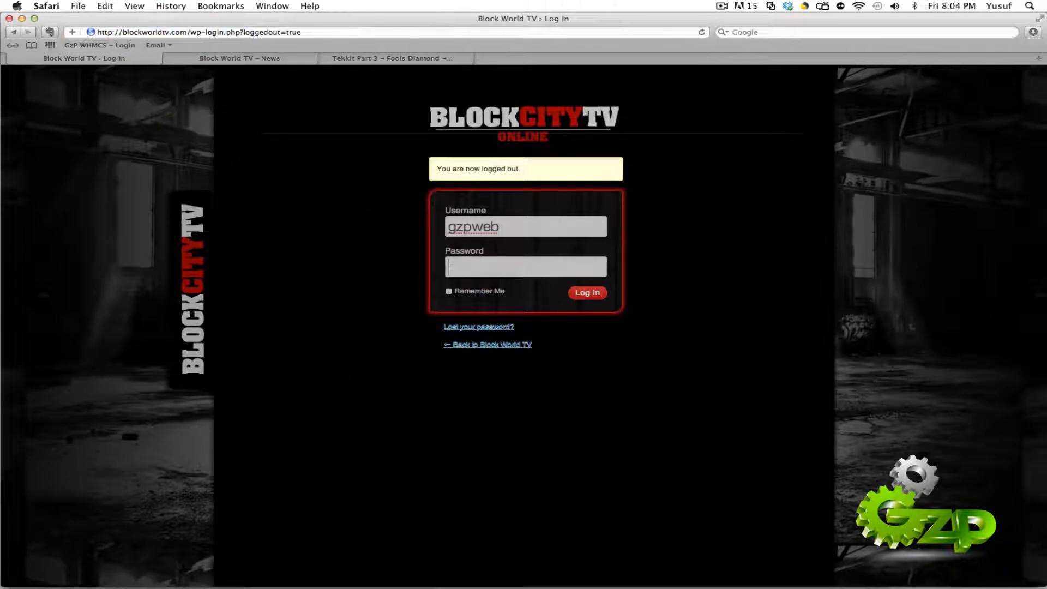
text(********)
key(Return)
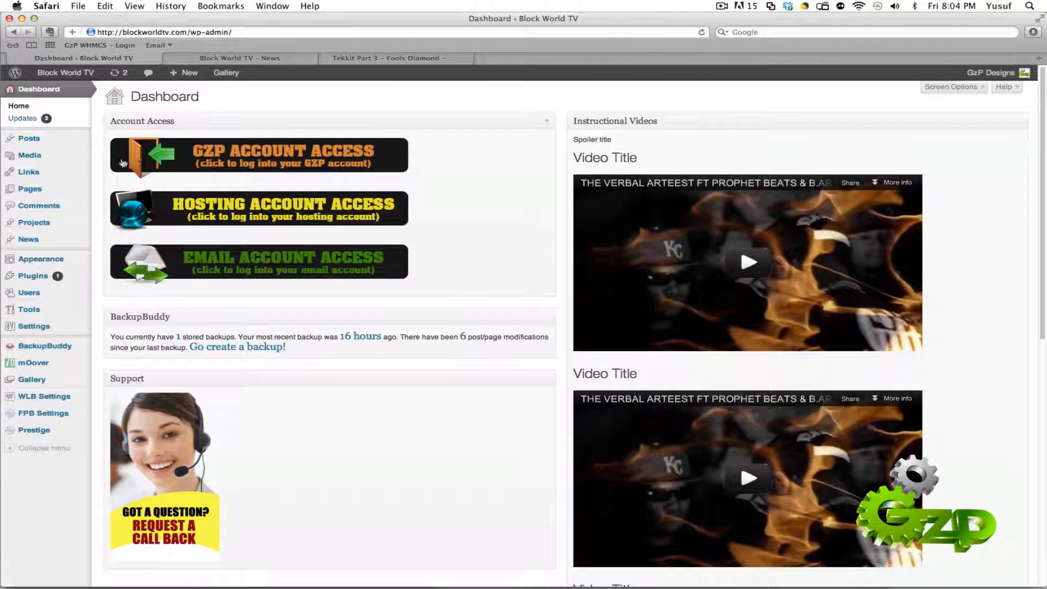
Step: Create a new post and give it the title "Test Title"
mouse_move(31, 142)
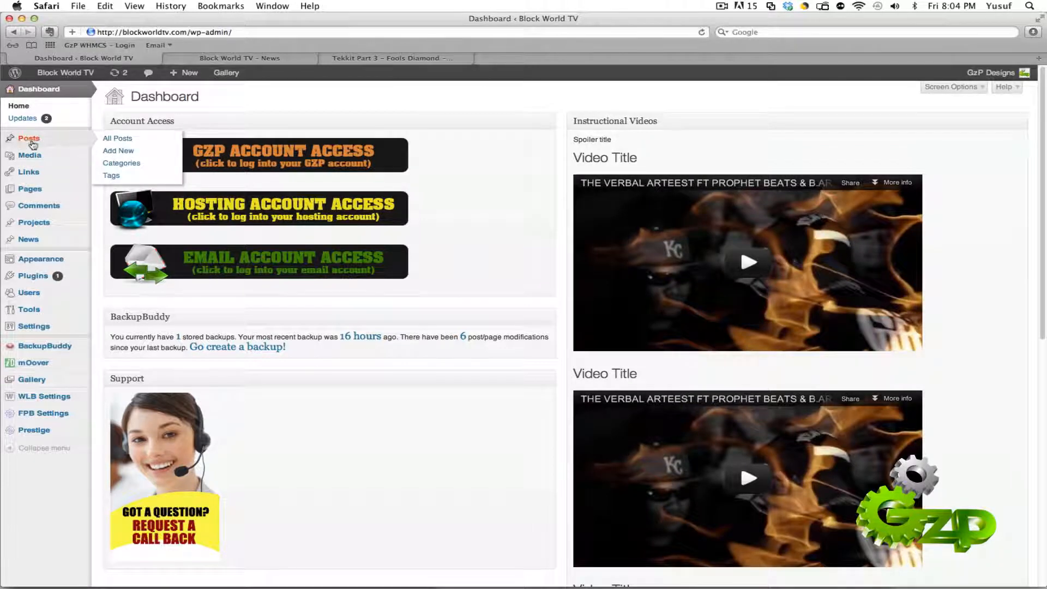
click(124, 152)
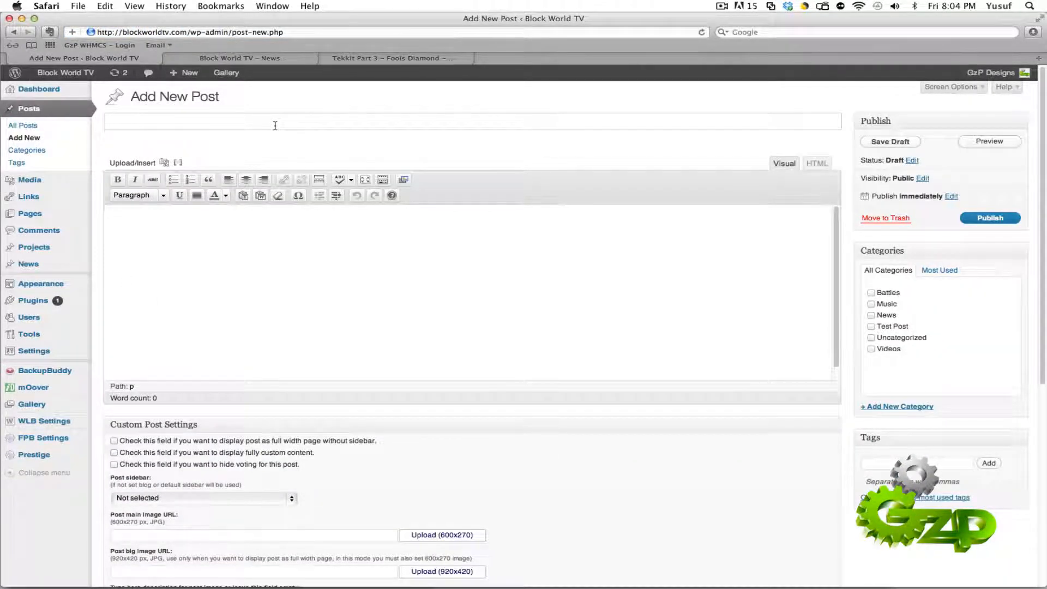
text(Test Title)
Step: Fill the post body with several paragraphs of repeated "test text" filler
click(290, 238)
text(test text testtest text testtest text testtest text testtest text testtest text testtest text testtest text testtest text testtest text testtest text testtest text testtest text testtest text testtest text testtest text testtest text testtest text testtest text testtest text testtest text testtest text testtest text testtest text testtest text testtest text testtest text testtest text testtest text testtest text testtest text testtest text testtest text testtest text testvvtest text testtest text testtest text testtest text testtest text testtest text testtest text testtest text testtest text testtest text testtest text testtest text testtest text testtest text testtest text testtest text testtest text testtest text testtest text testtest text testtest text testtest text testtest text testtest text testtest text testtest text testtest text testtest text testtest text testtest text testtest text testtest text testtest text testtest text testtest text testtest text testtest text testtest text testtest text testtest text testtest text testtest text testtest text testtest text testtest text testtest text testtest text testtest text testtest text testtest text testtest text testtest text testtest text testtest text testtest text testtest text testtest text testtest text testtest text testtest text testvvtest text testtest text testtest text testtest text testtest text testtest text testtest text testtest text testtest text testtest text testtest text testtest text testtest text testtest text testtest text testtest text testtest text testtest text testtest text testtest text testtest text test)
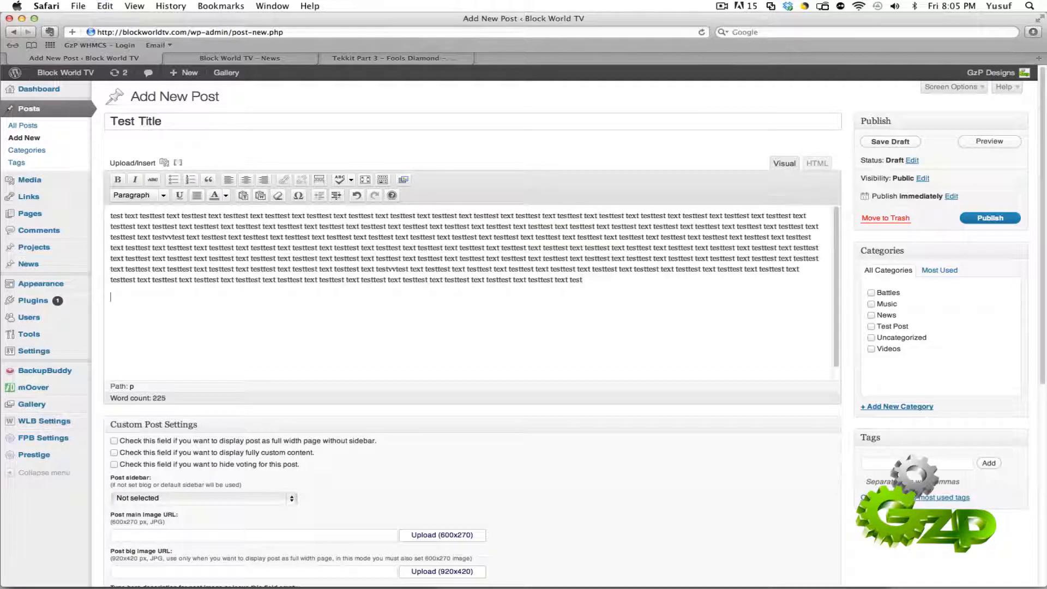
key(super+v)
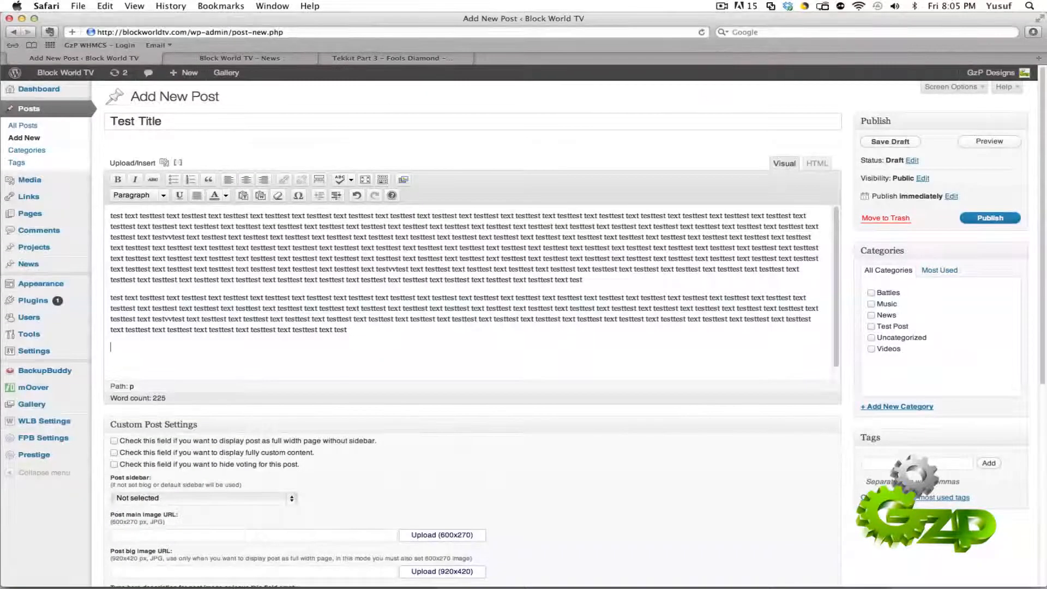
key(super+v)
key(Return)
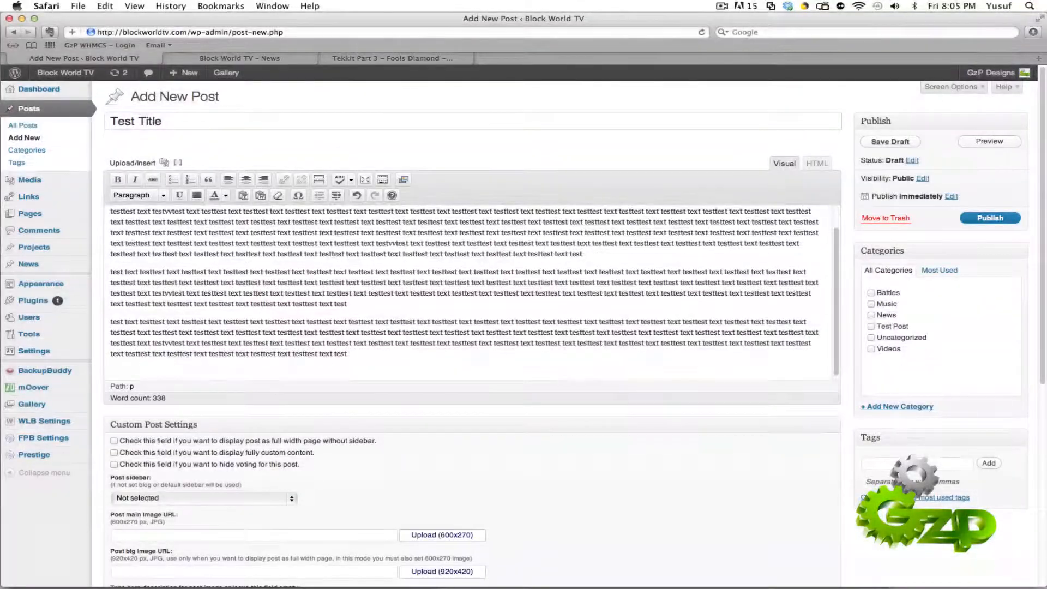
key(super+v)
scroll(376, 283, up, 3)
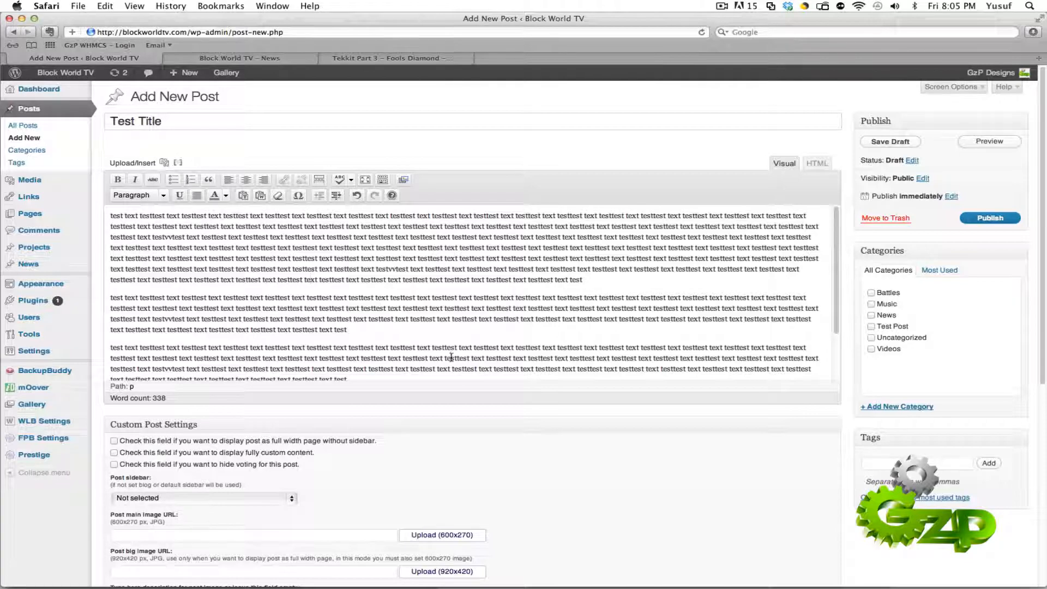
Step: Place the insertion point at the start of the second paragraph and start adding media there
click(489, 281)
click(111, 297)
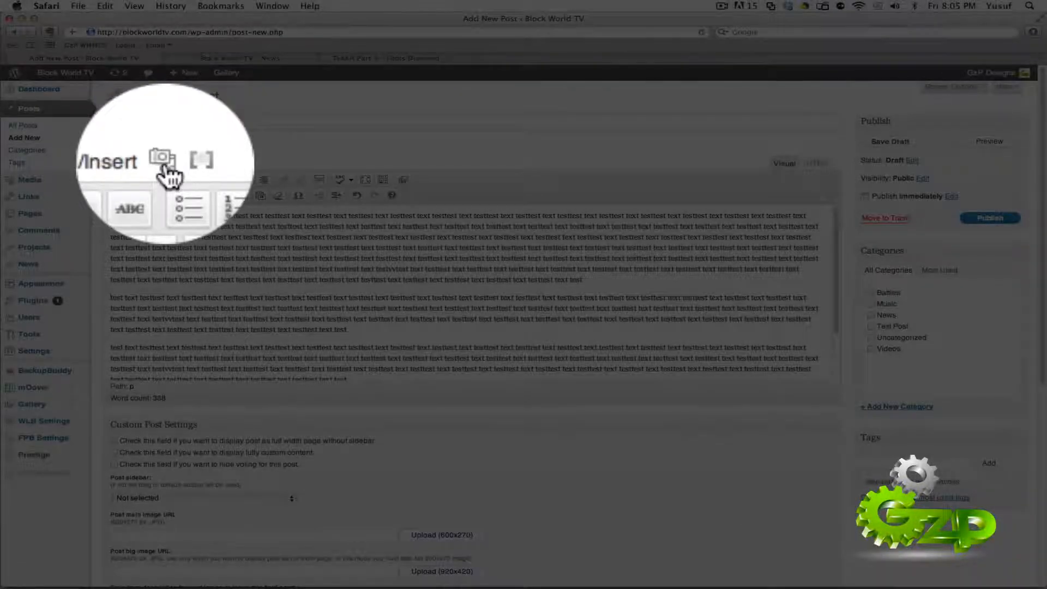
click(166, 170)
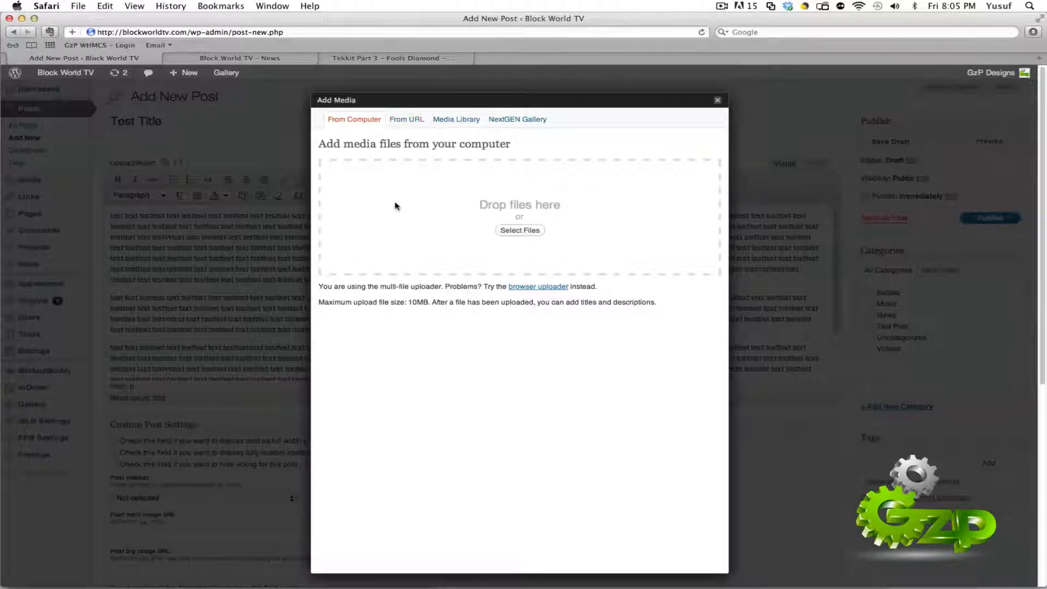
Step: Examine the fields for inserting media from a URL, then return to the upload from the computer
click(396, 121)
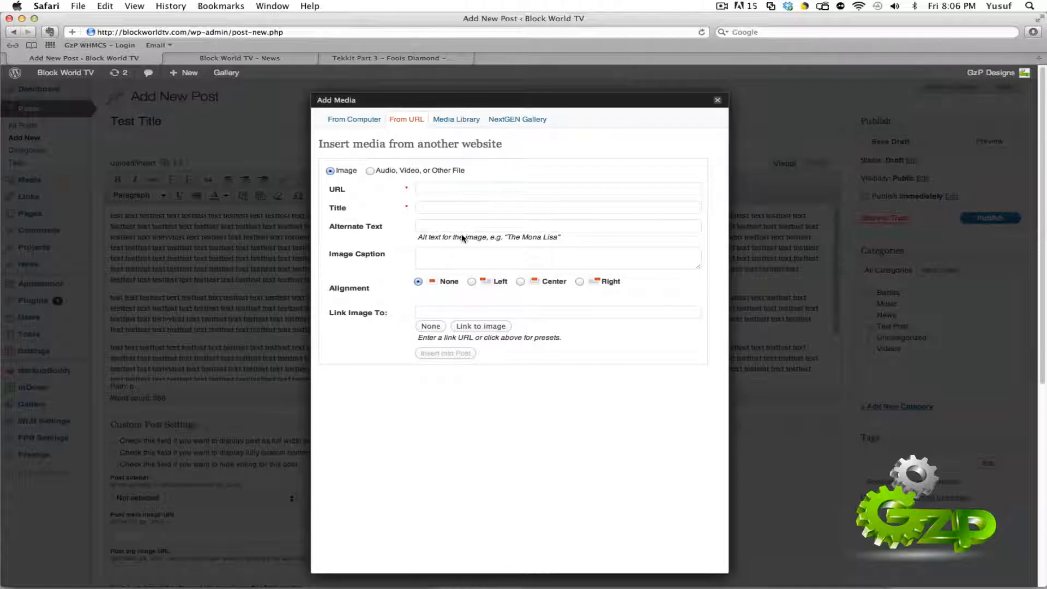
click(491, 189)
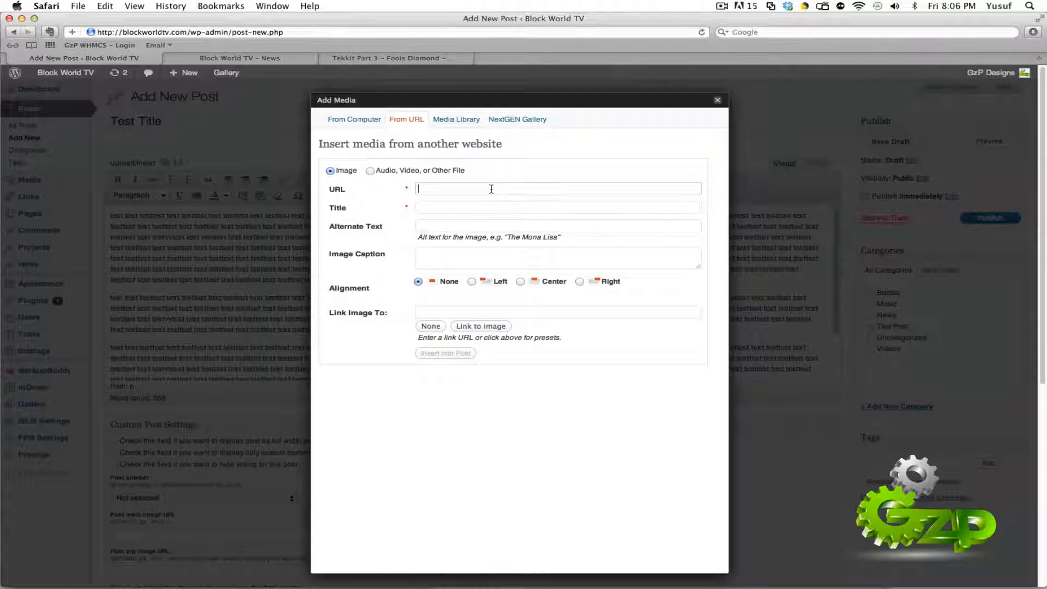
click(440, 206)
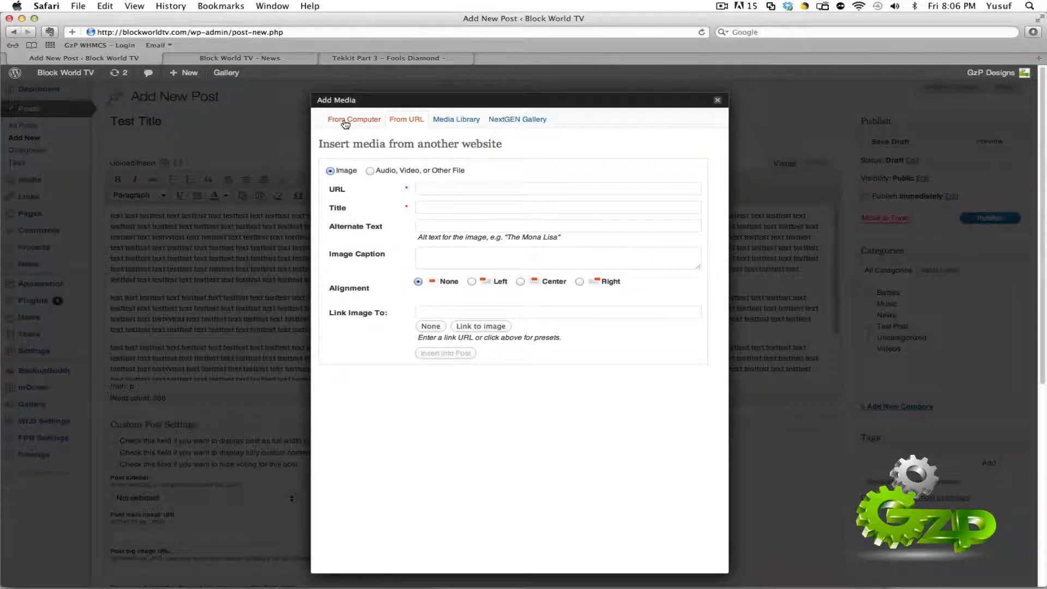
click(346, 122)
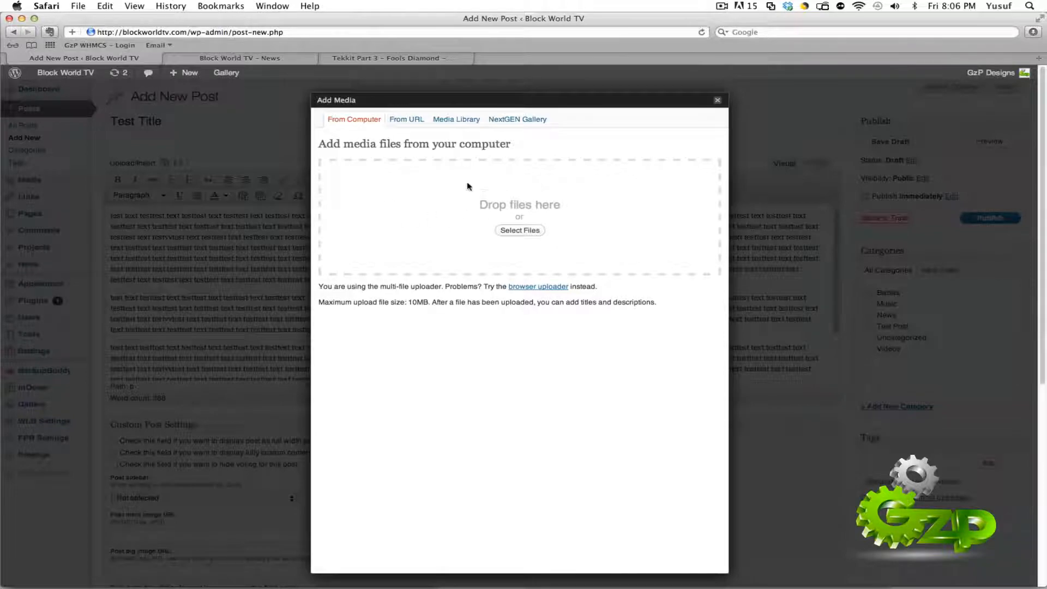
Step: Look through the media library and examine the details of the final-logo2 image
click(461, 120)
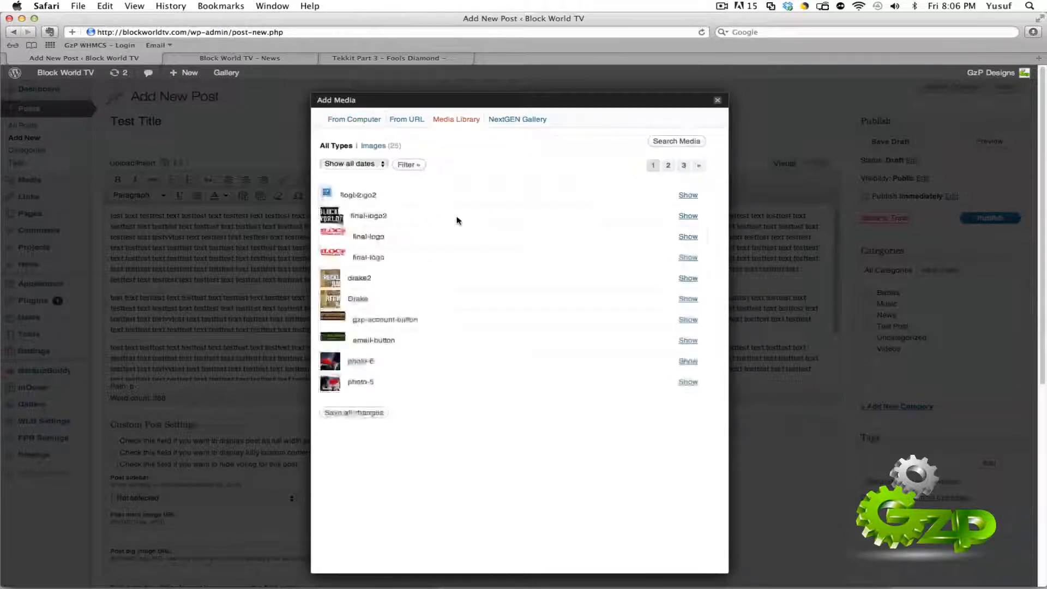
click(689, 217)
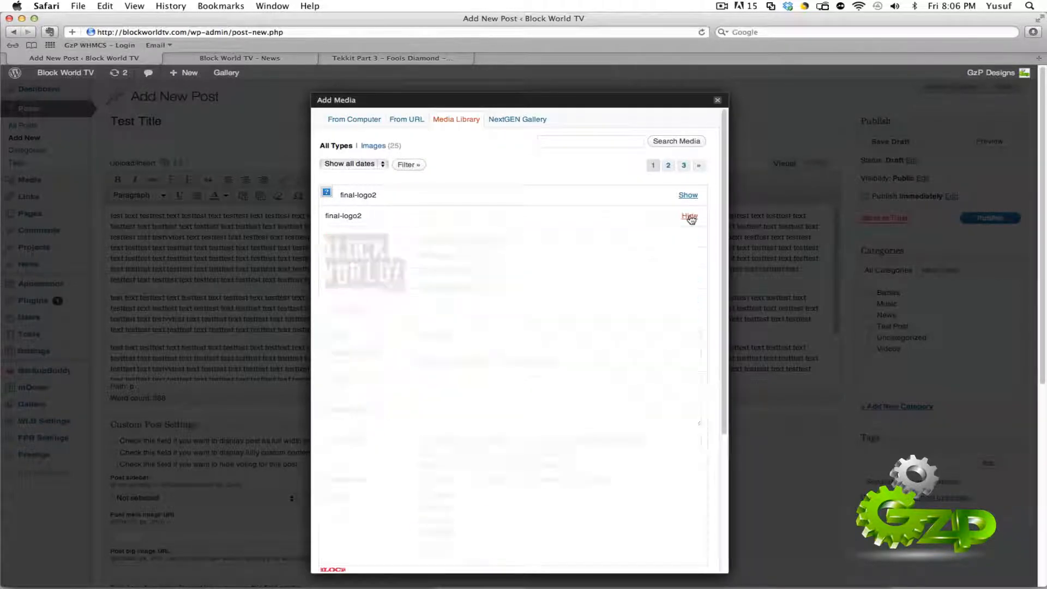
scroll(469, 240, down, 3)
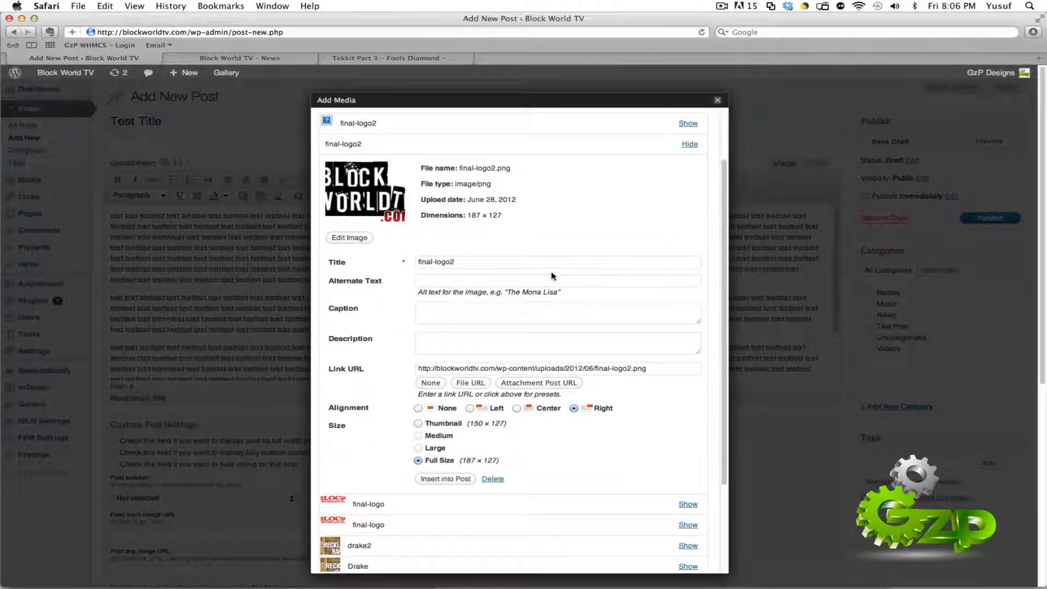
scroll(552, 276, down, 5)
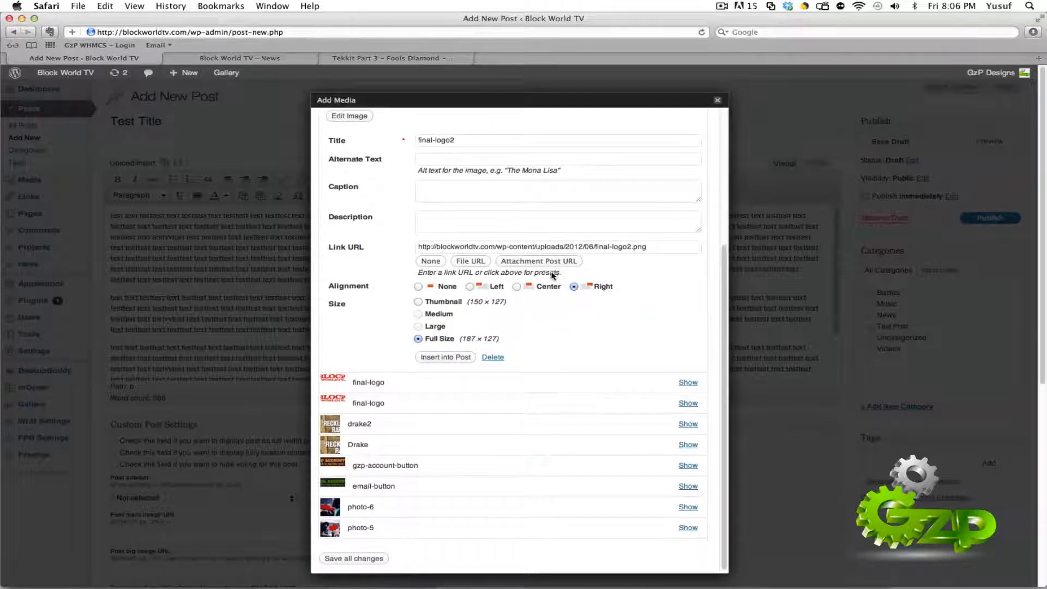
scroll(553, 275, up, 5)
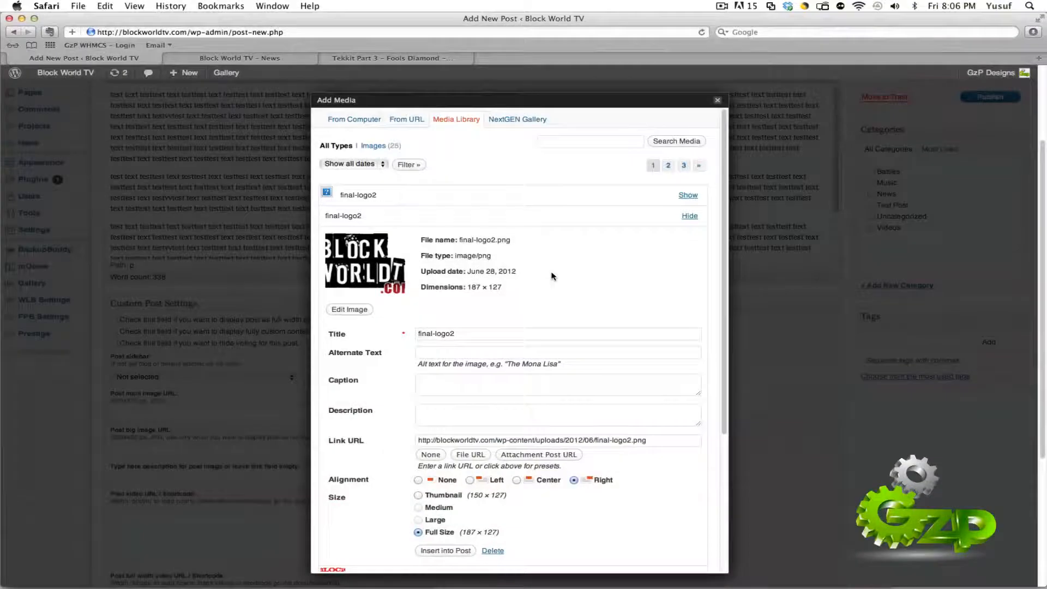
Step: Show the details of the Drake image in the media library
click(456, 120)
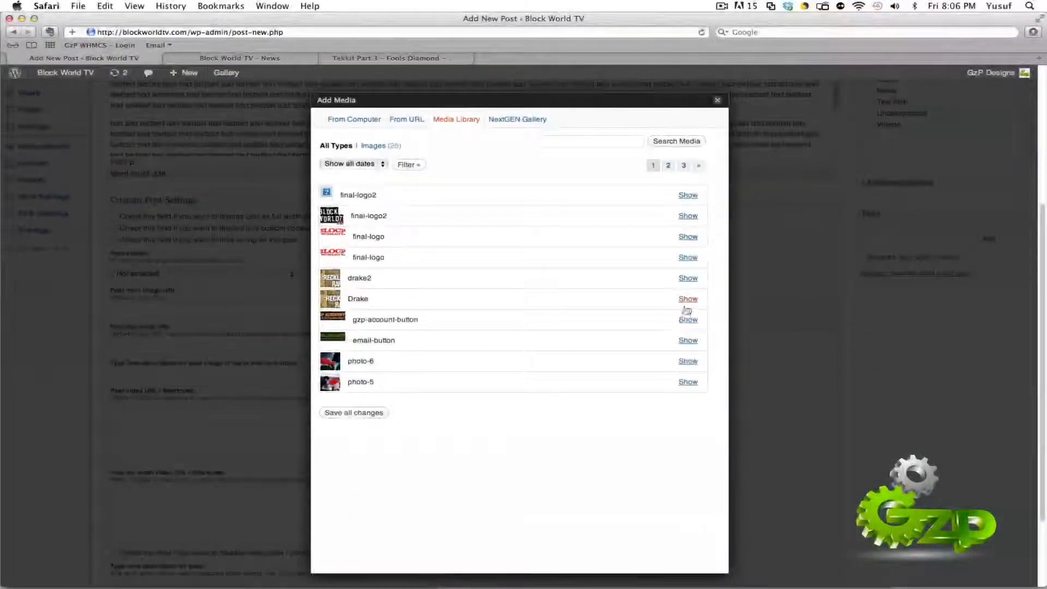
click(689, 302)
scroll(524, 365, down, 5)
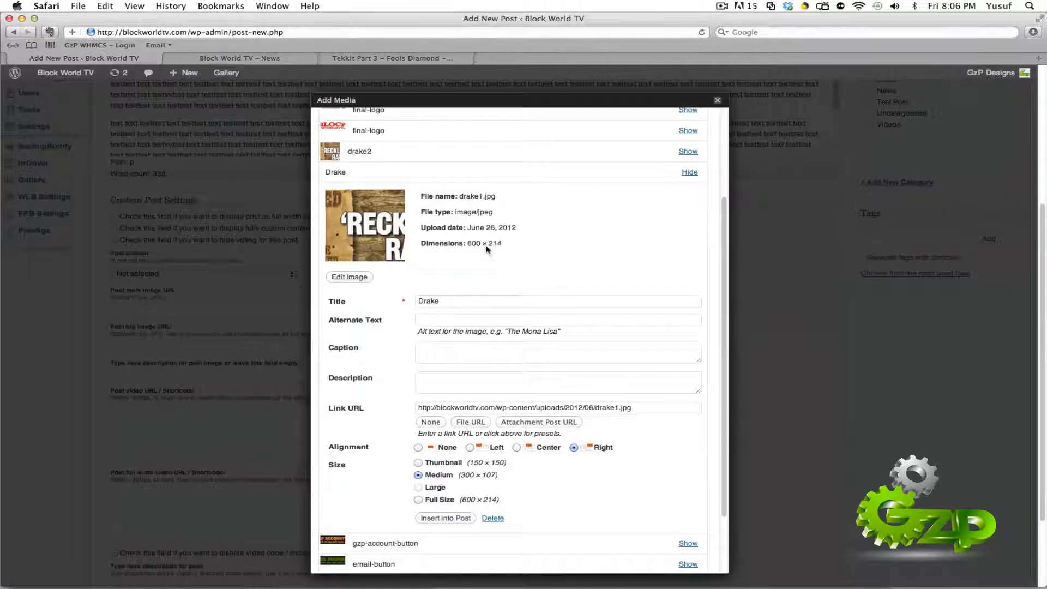
Step: Examine the Drake image's alternate text, caption, description and link URL fields
click(461, 322)
click(463, 357)
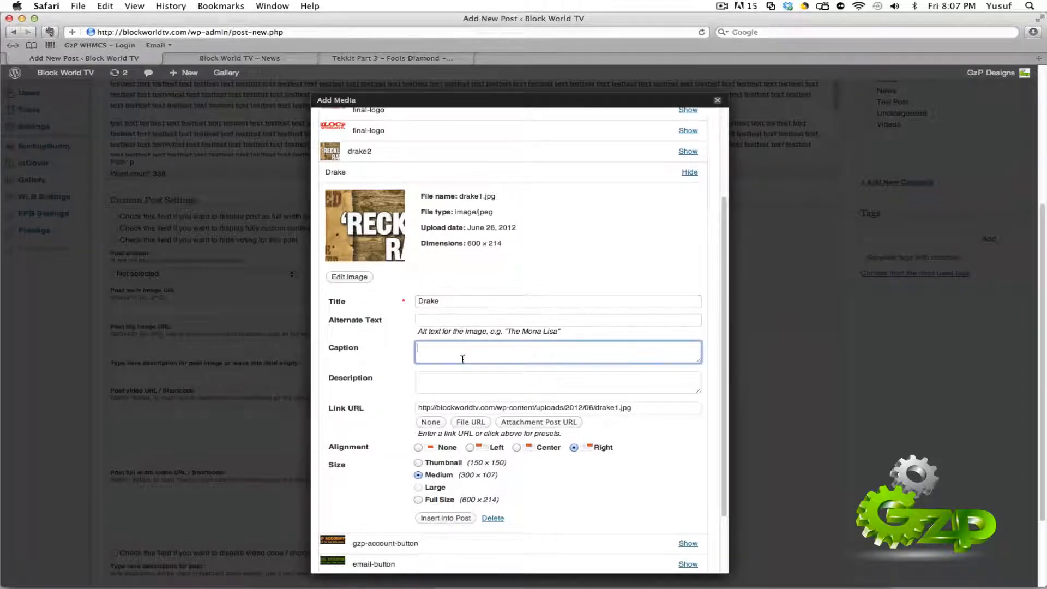
click(451, 383)
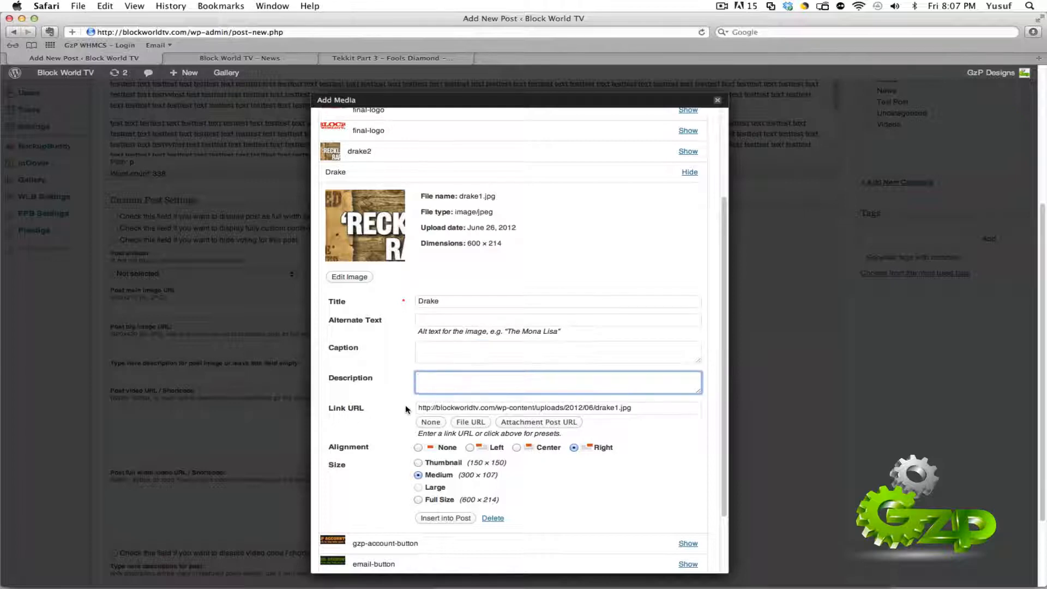
triple_click(464, 409)
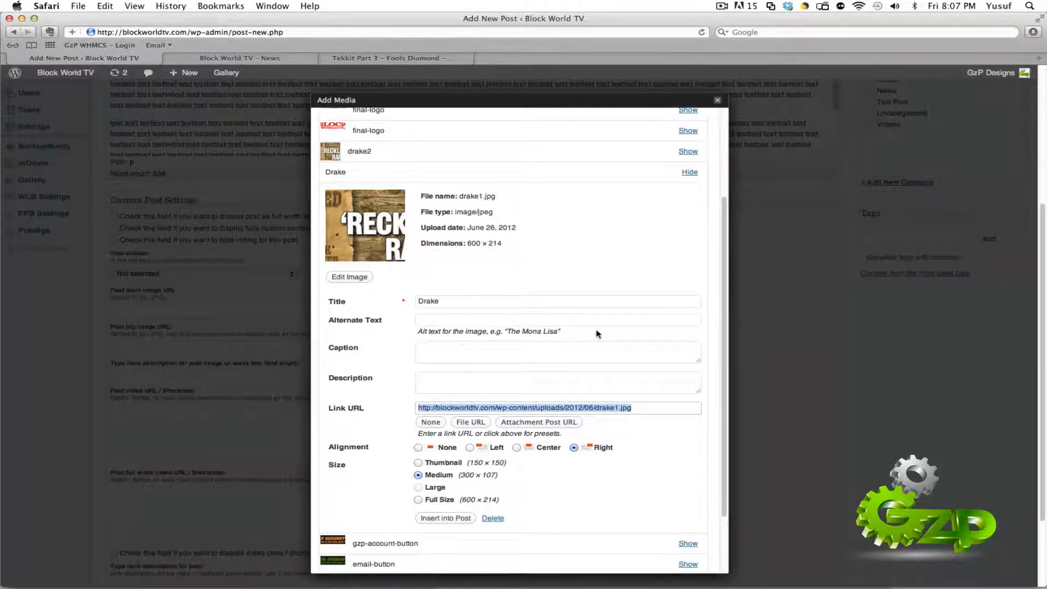
drag(418, 332, 517, 338)
click(514, 388)
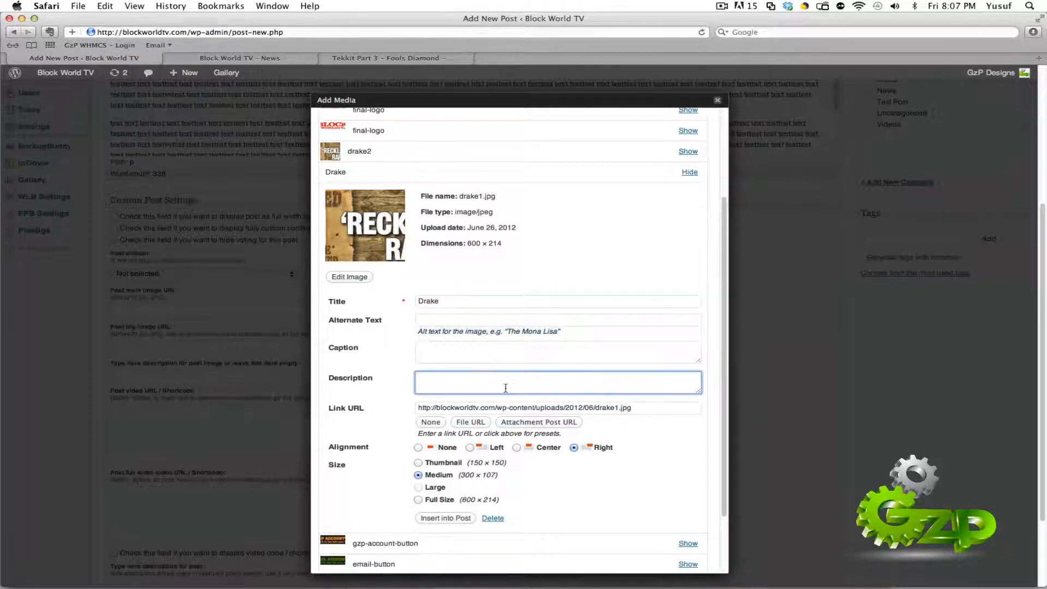
double_click(528, 409)
click(528, 409)
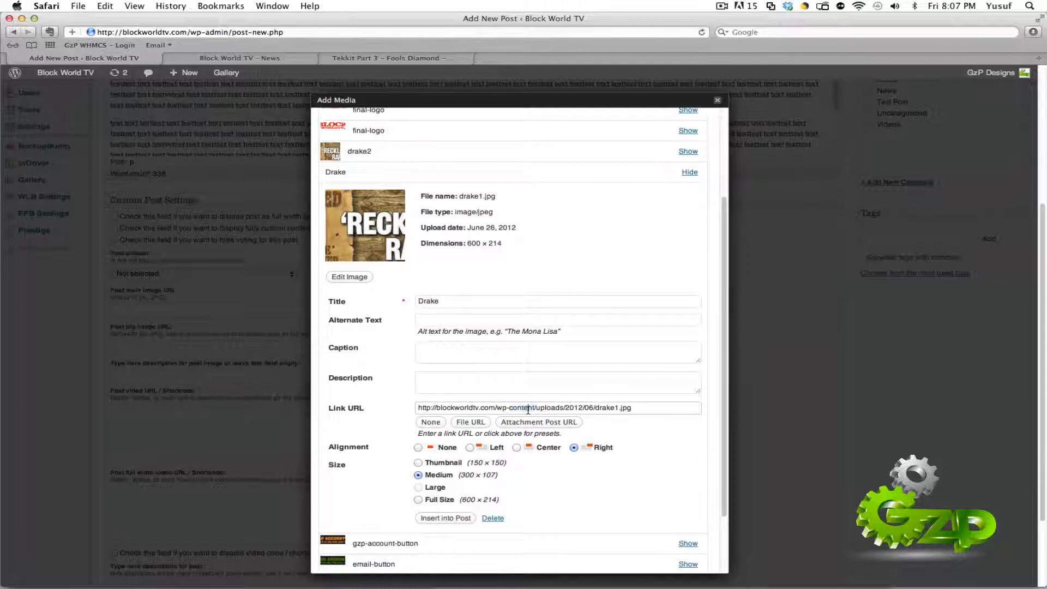
triple_click(528, 409)
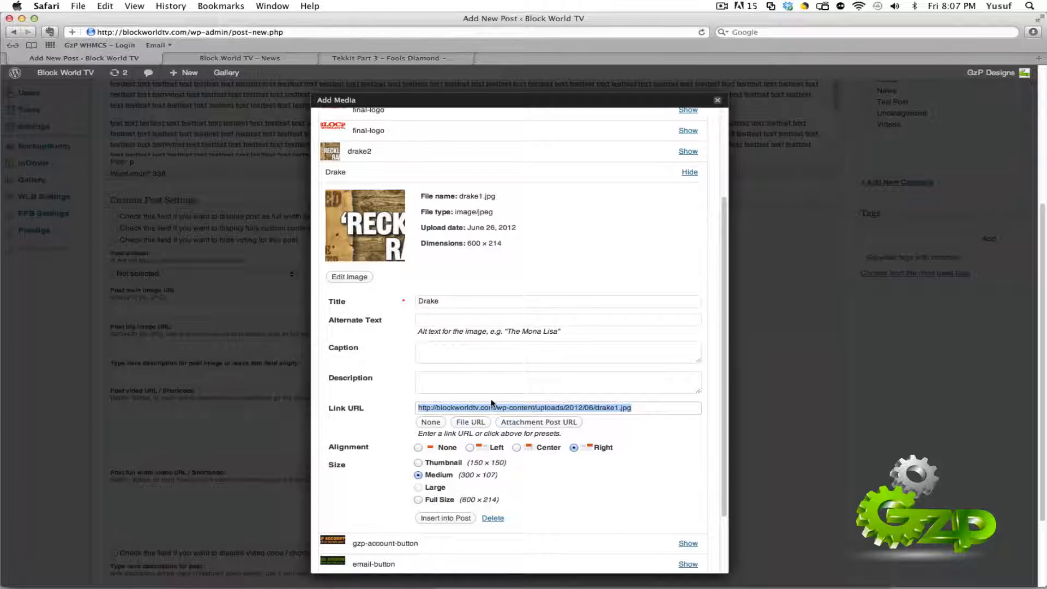
Step: Remove the link URL from the Drake image and set its alignment to Left
click(425, 423)
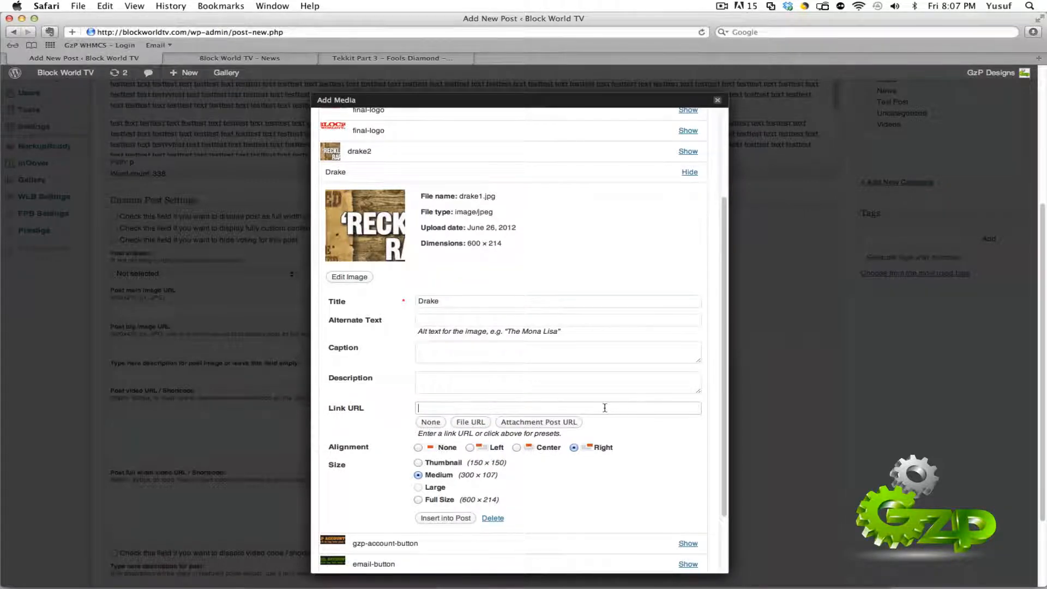
scroll(417, 377, down, 3)
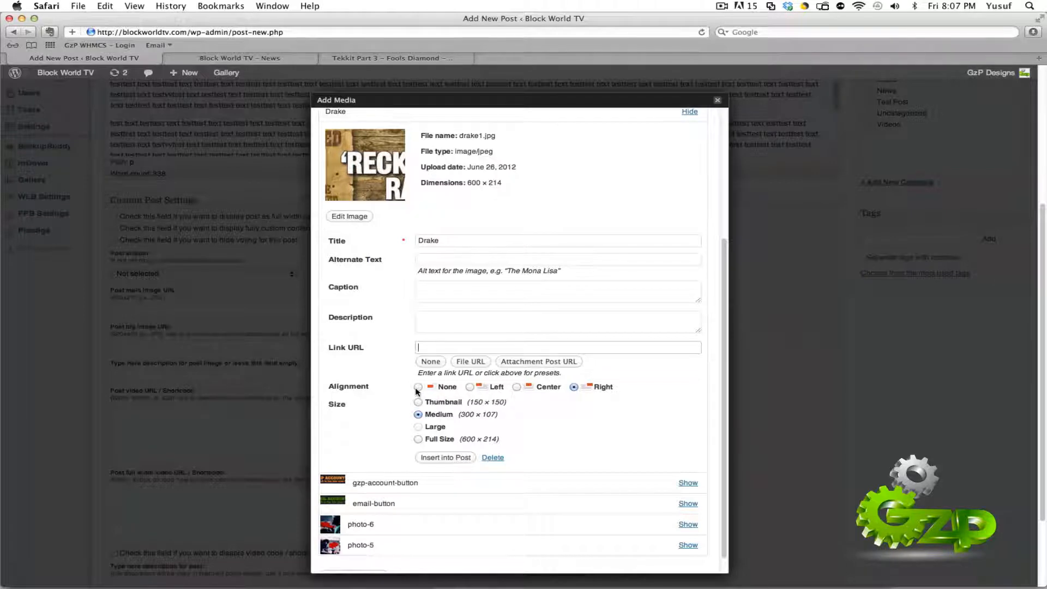
click(418, 387)
click(470, 387)
click(517, 387)
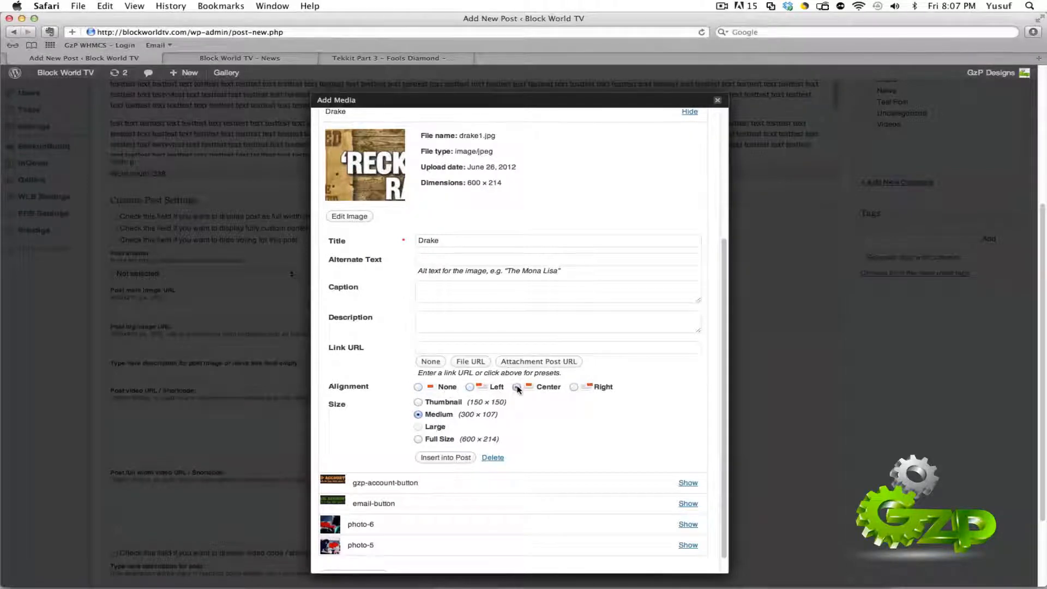
click(574, 388)
click(517, 388)
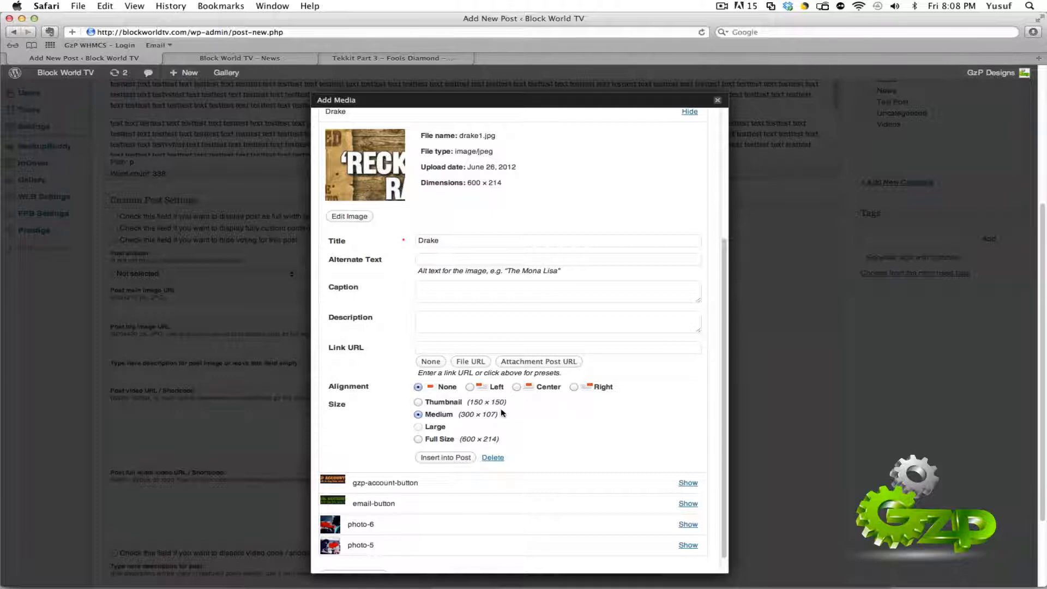
click(472, 389)
Step: Set the Drake image's size to Medium (300 × 107) and insert it into the post
click(445, 408)
click(443, 416)
click(440, 441)
click(419, 415)
click(445, 457)
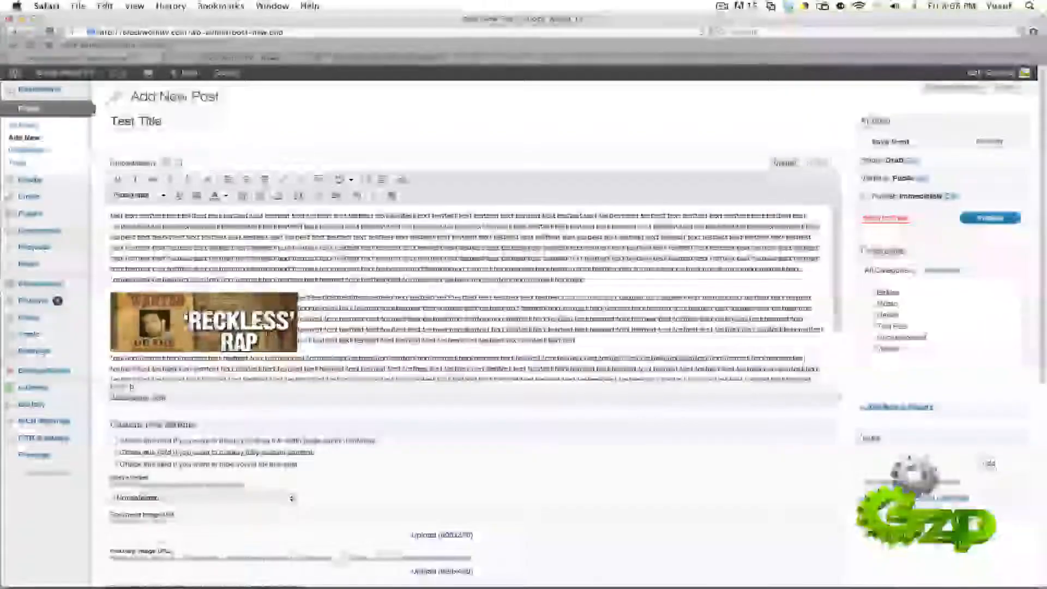
click(264, 330)
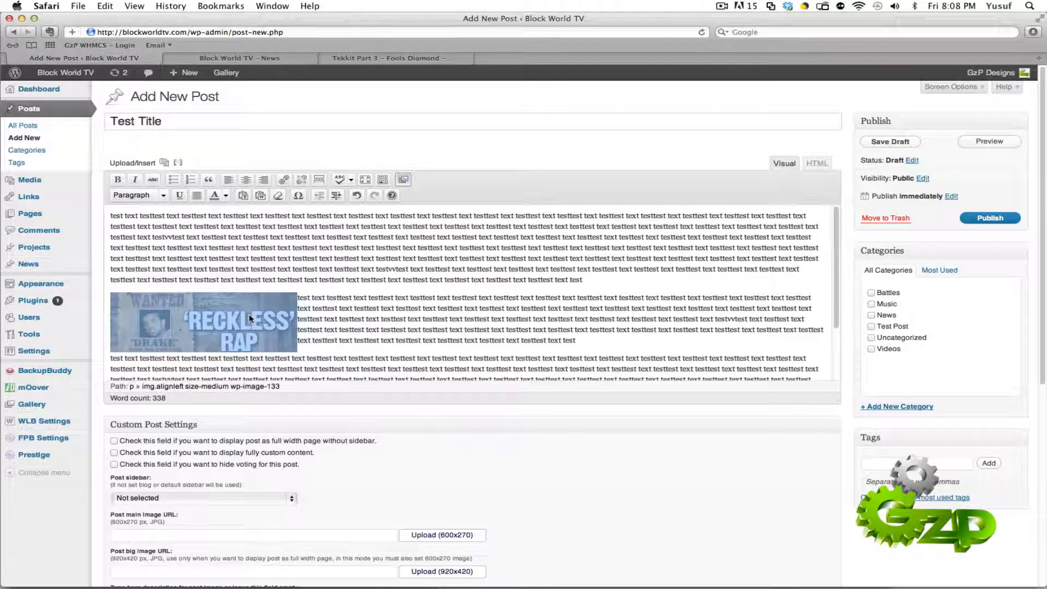
click(331, 311)
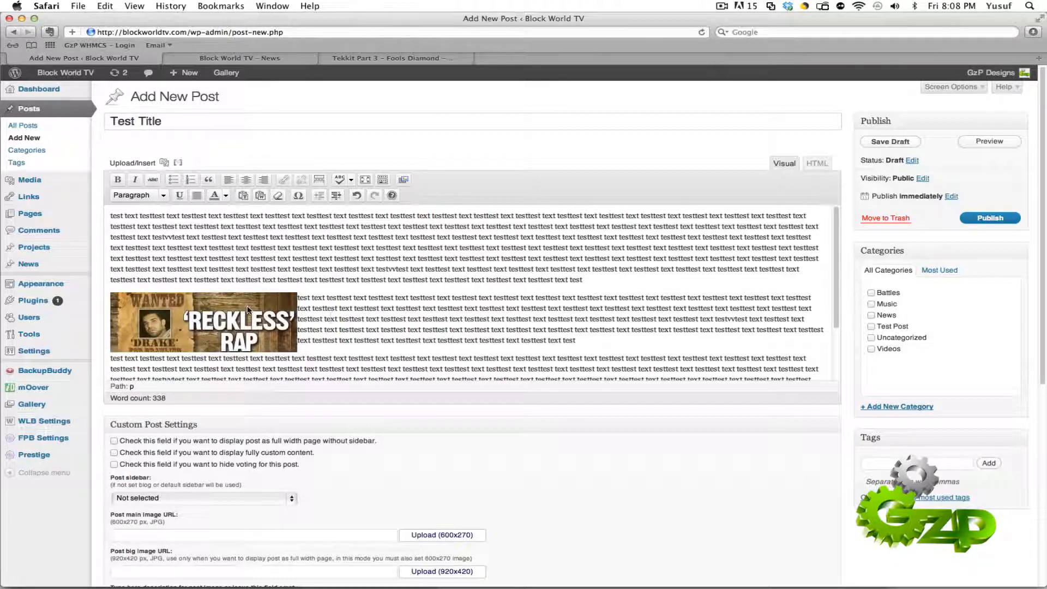
Step: Open the Drake image in the post for editing, compare the available scale percentages and set its size to 90%
click(218, 317)
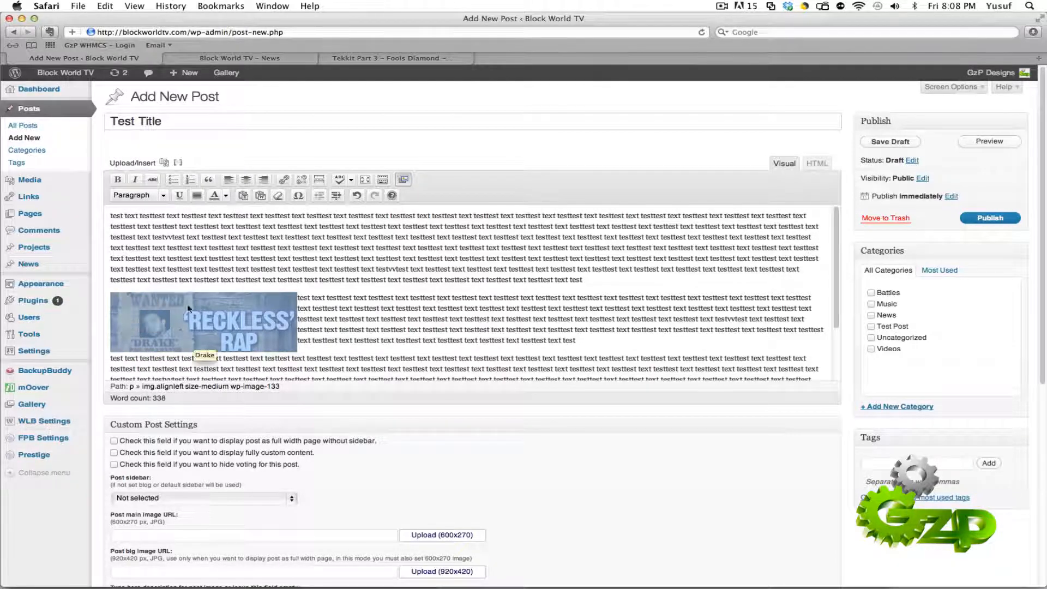
click(147, 309)
click(125, 307)
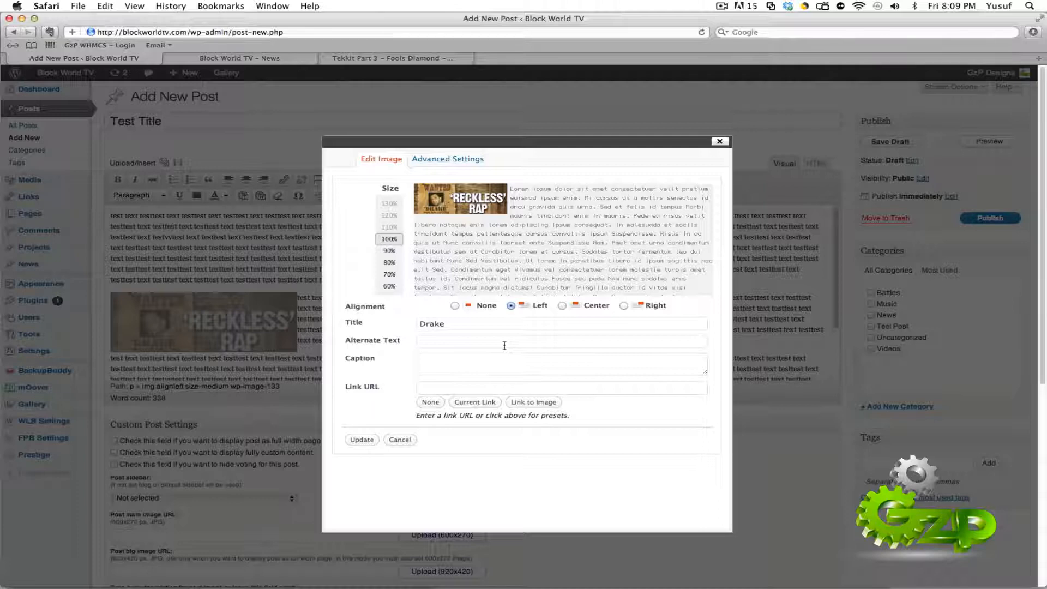
click(387, 250)
click(394, 262)
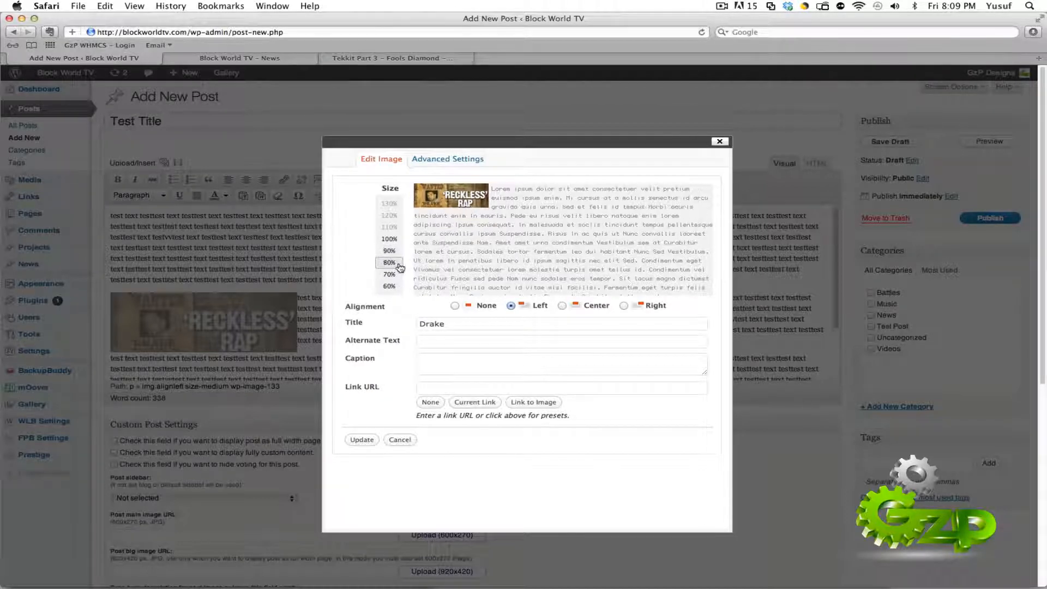
click(391, 274)
click(392, 286)
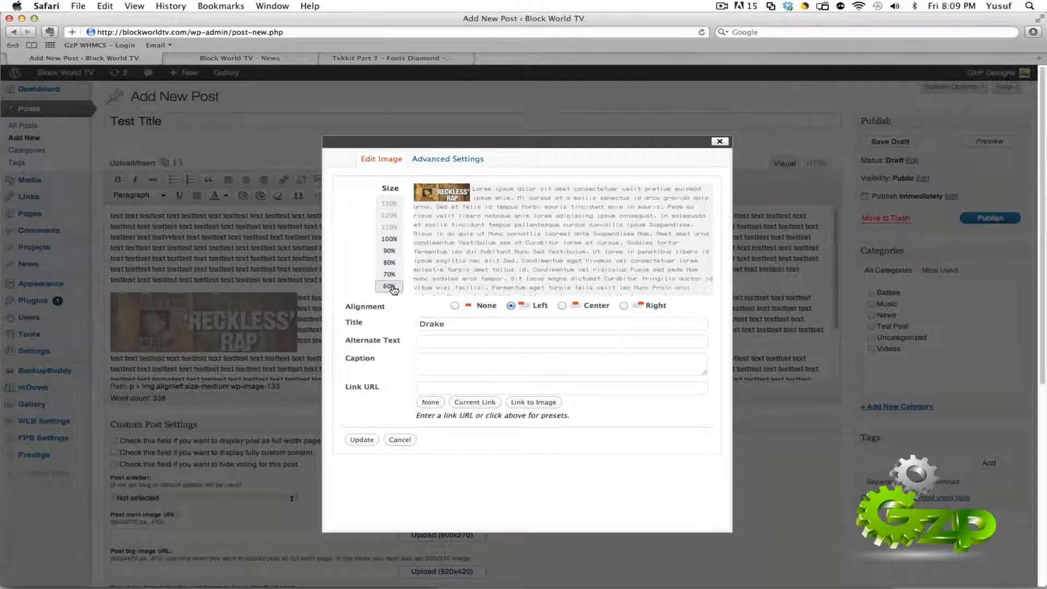
click(389, 239)
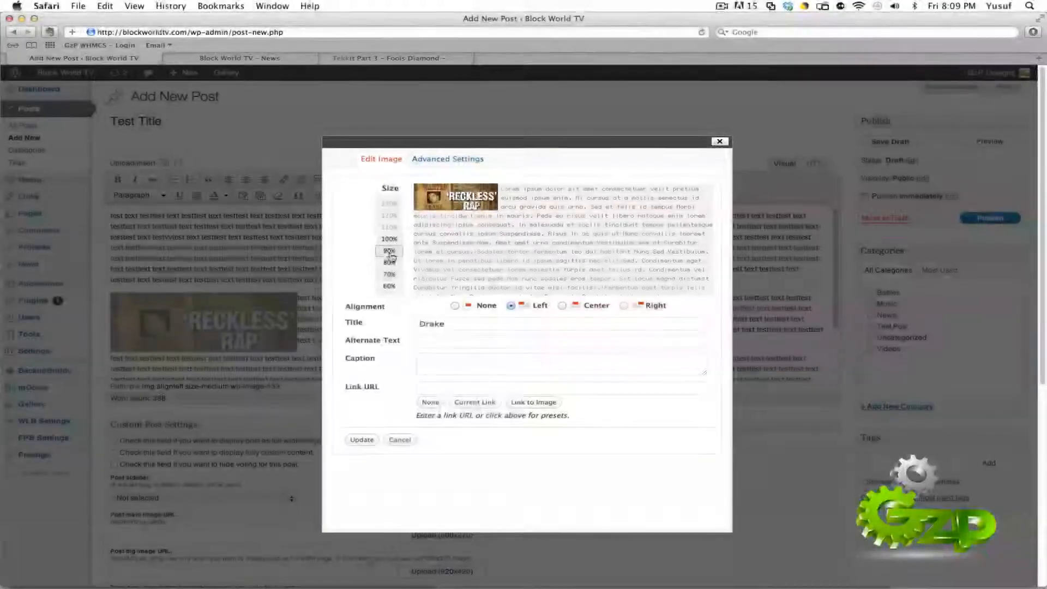
click(389, 263)
click(389, 251)
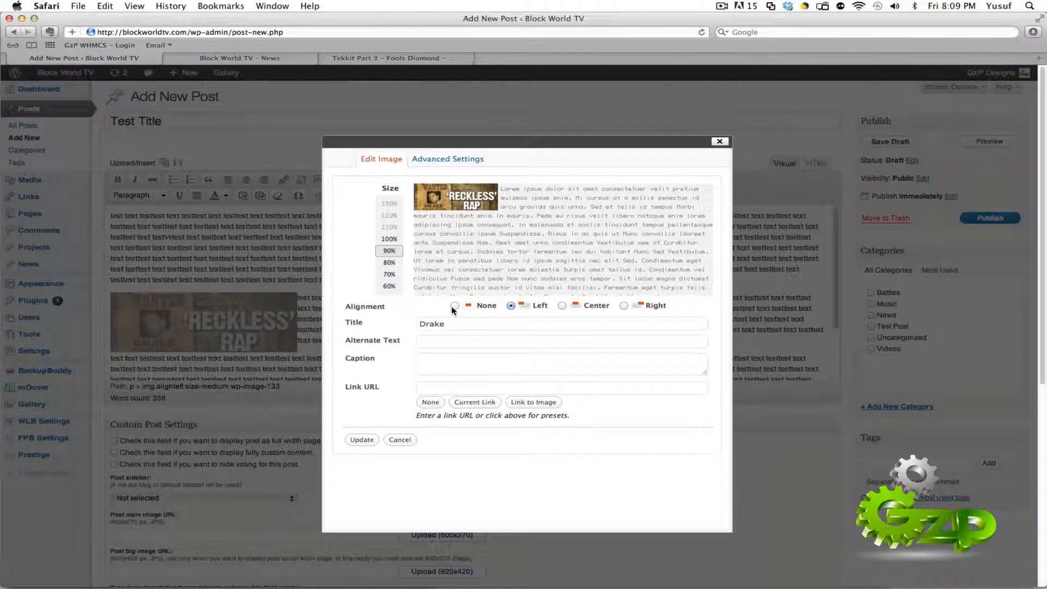
Step: Compare the alignment options in the Drake image's preview and set the alignment to Right
click(624, 306)
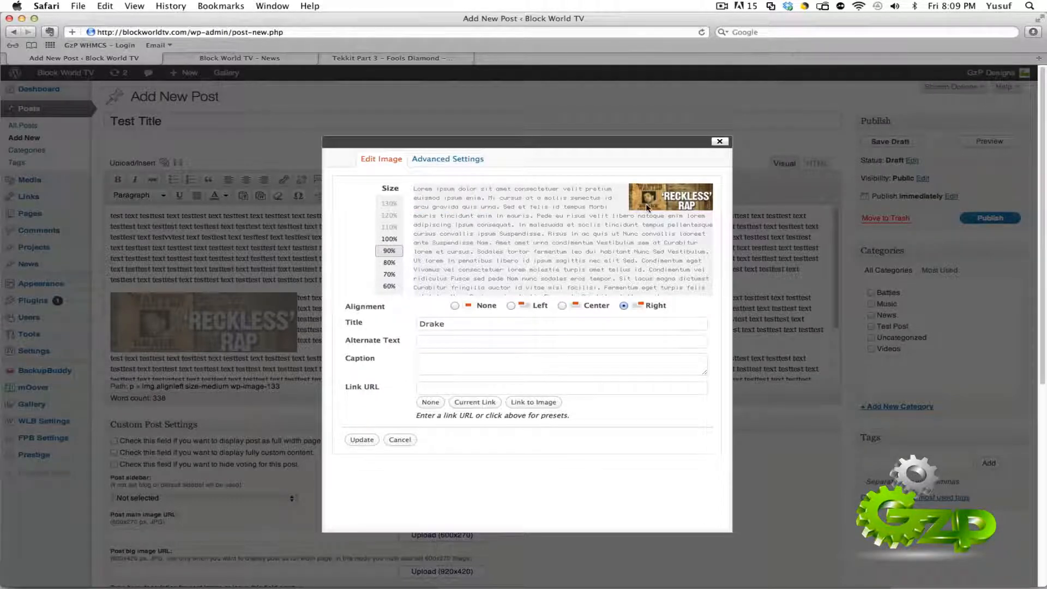
click(562, 306)
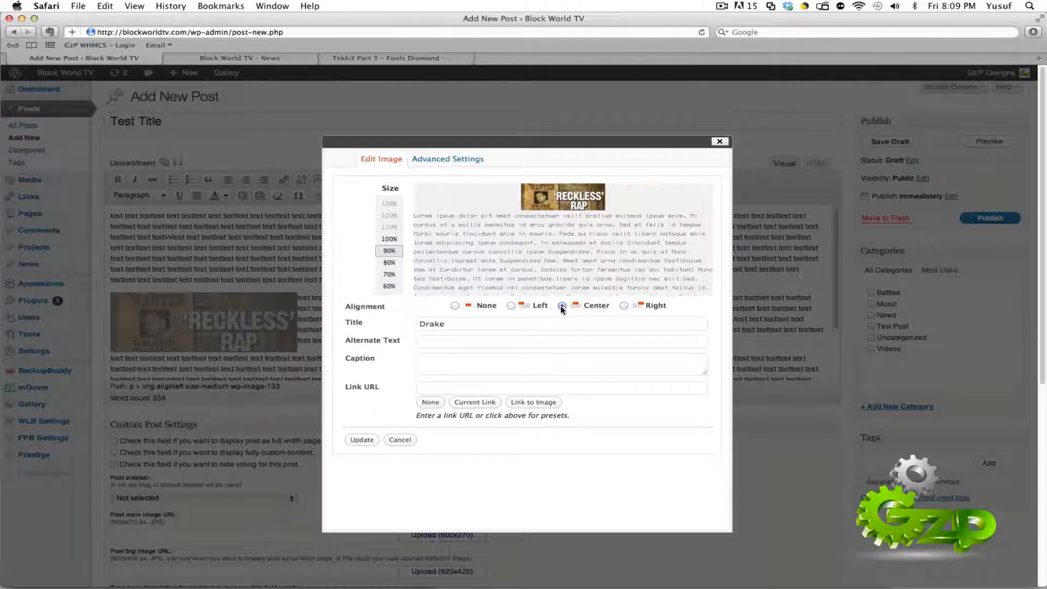
click(455, 306)
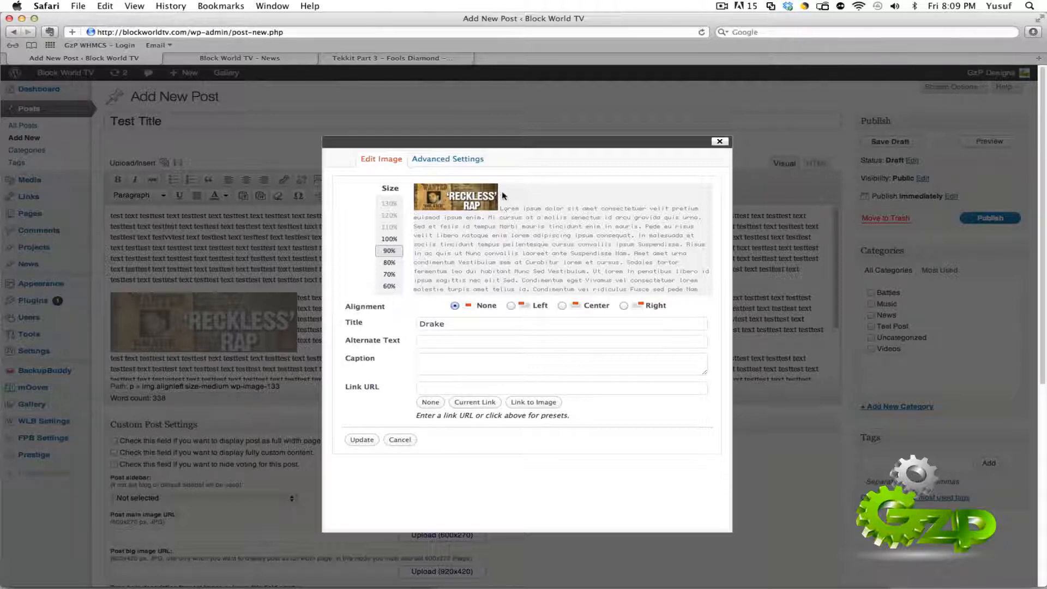
click(511, 305)
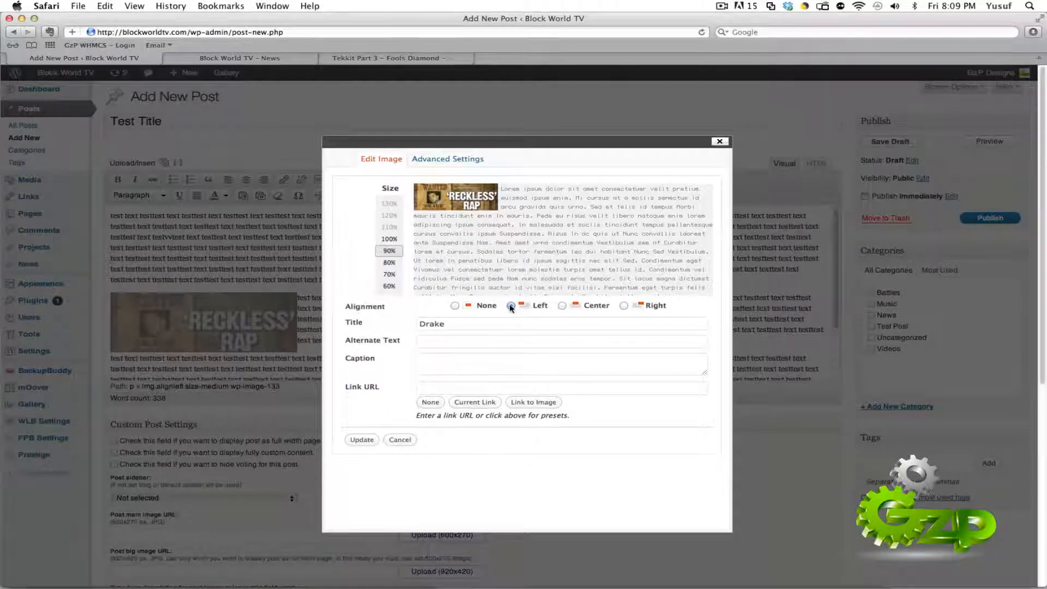
click(624, 305)
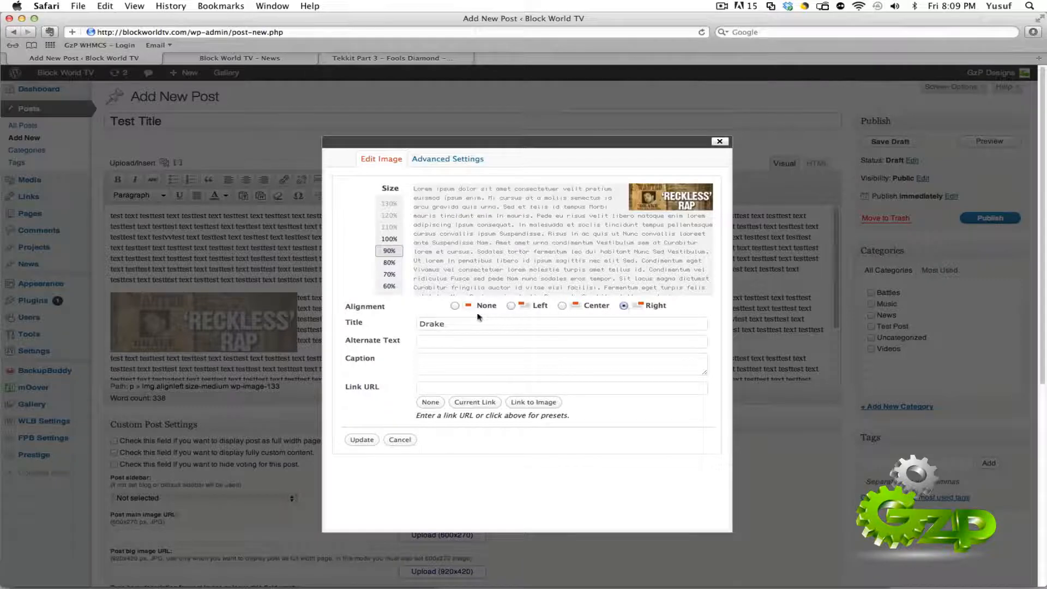
Step: Go through the image's title, alternate text, caption and link URL fields, and apply the image changes to the post
drag(466, 324, 376, 327)
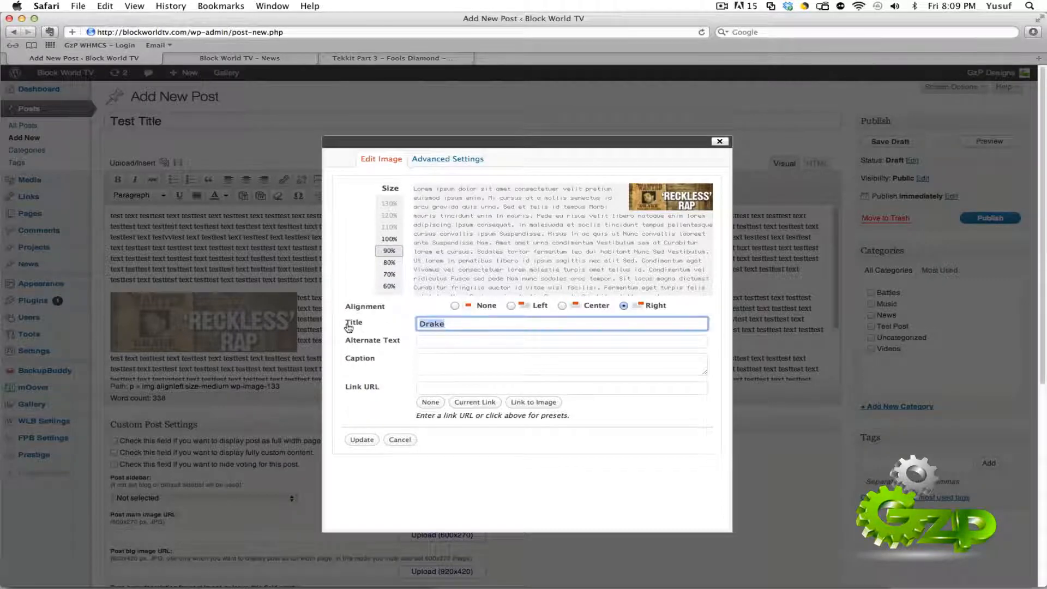
click(349, 328)
click(468, 333)
click(470, 327)
click(466, 344)
click(466, 360)
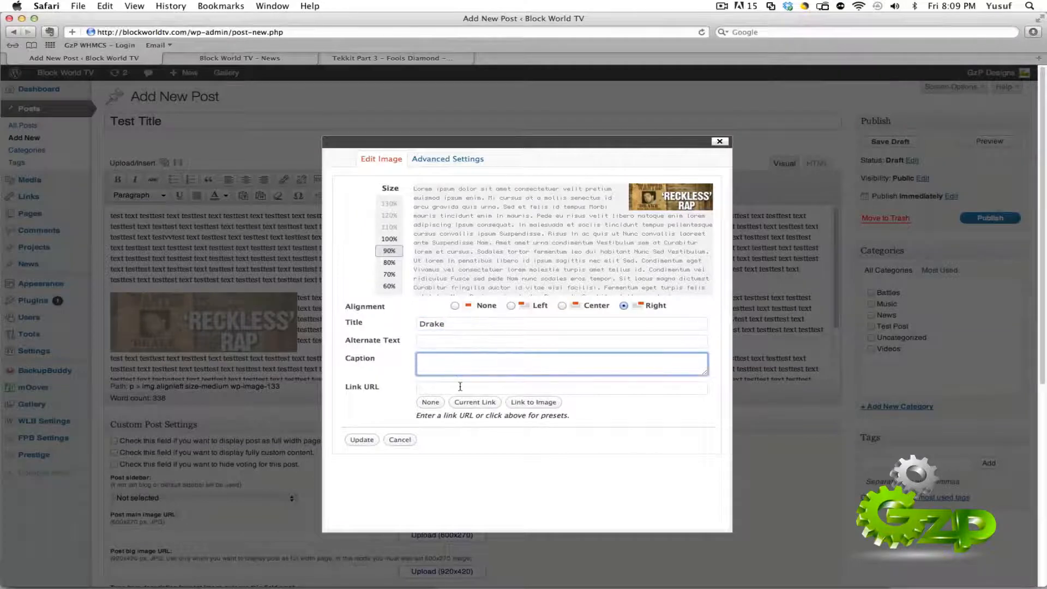
click(461, 387)
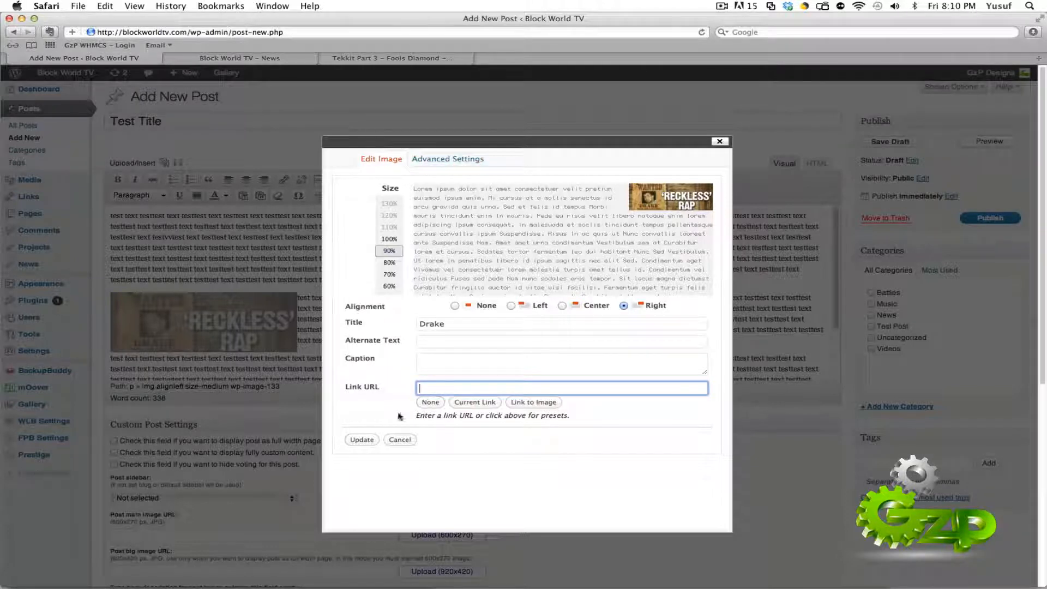
click(362, 440)
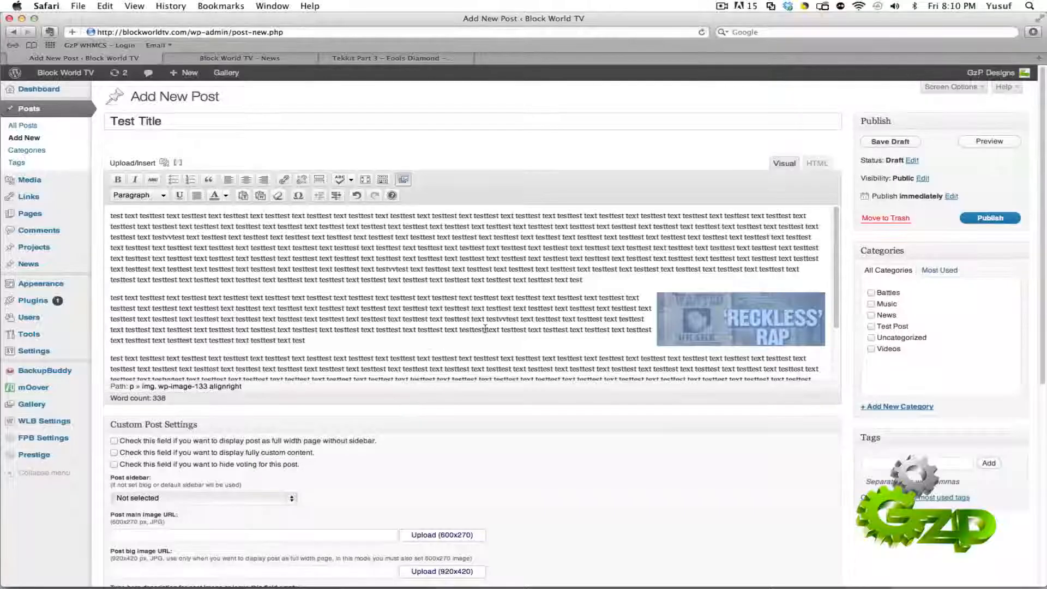
click(585, 326)
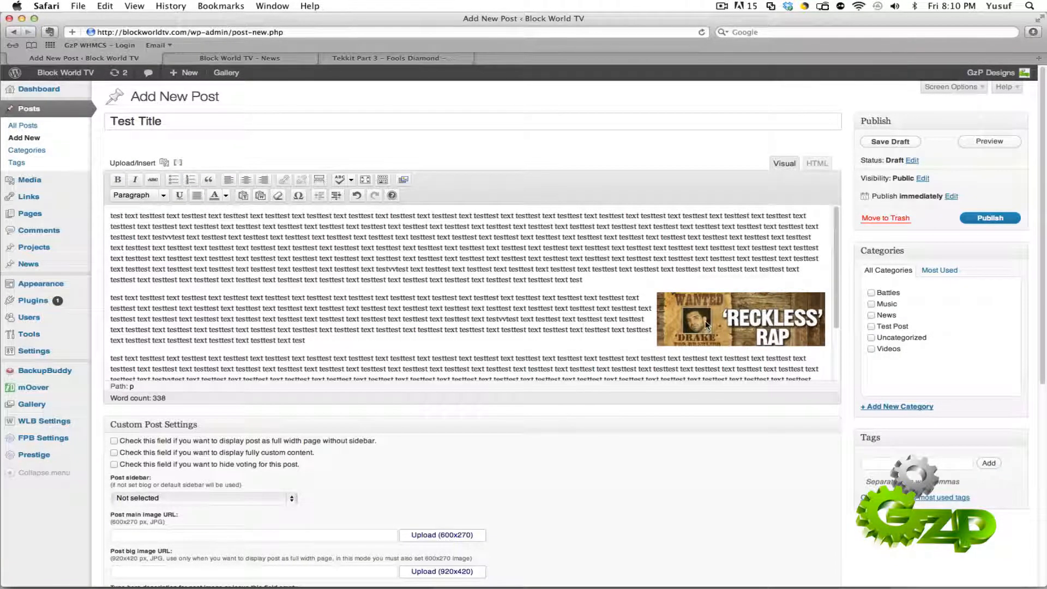
Step: Try out the category choices for the post and leave only Battles assigned
scroll(404, 322, down, 1)
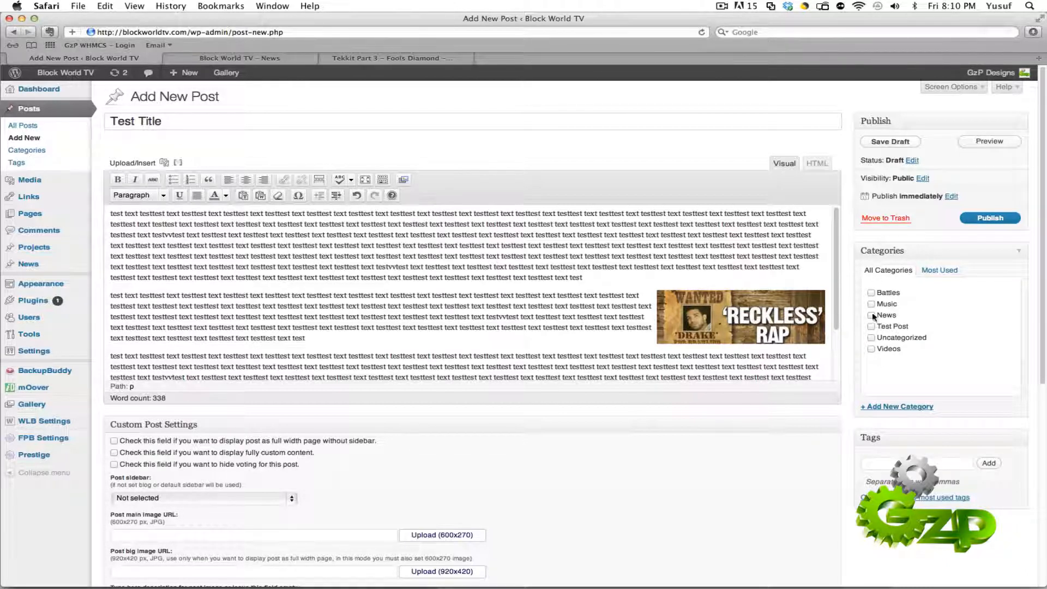
click(871, 293)
click(870, 293)
click(871, 294)
click(872, 305)
click(872, 314)
click(872, 315)
click(872, 305)
Step: Add a comma-separated list of tags including "tags", "tags5" and "tags6" to the post, and remove "tags6"
click(888, 463)
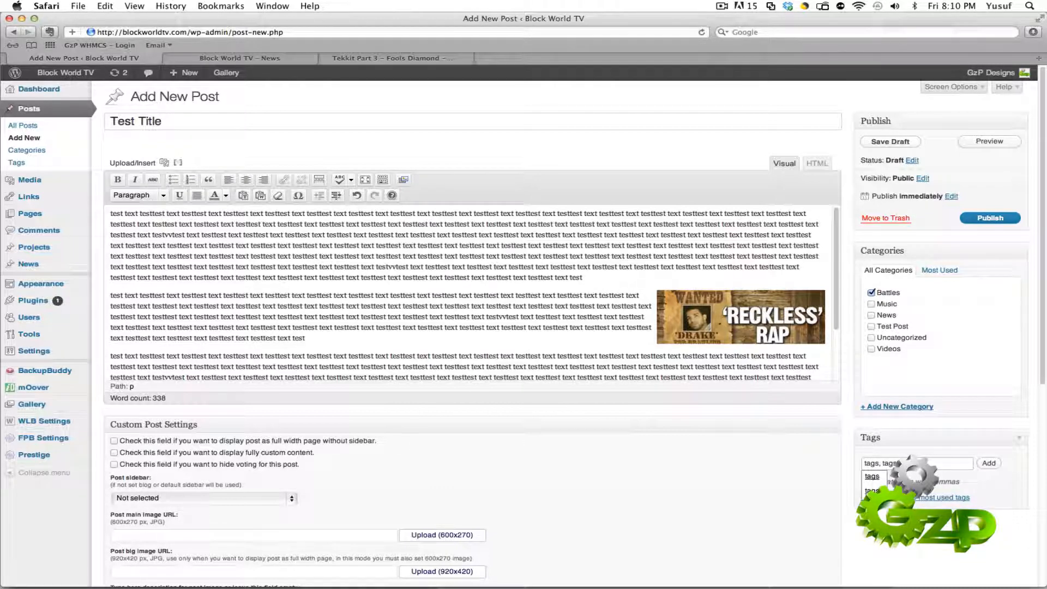
text(,)
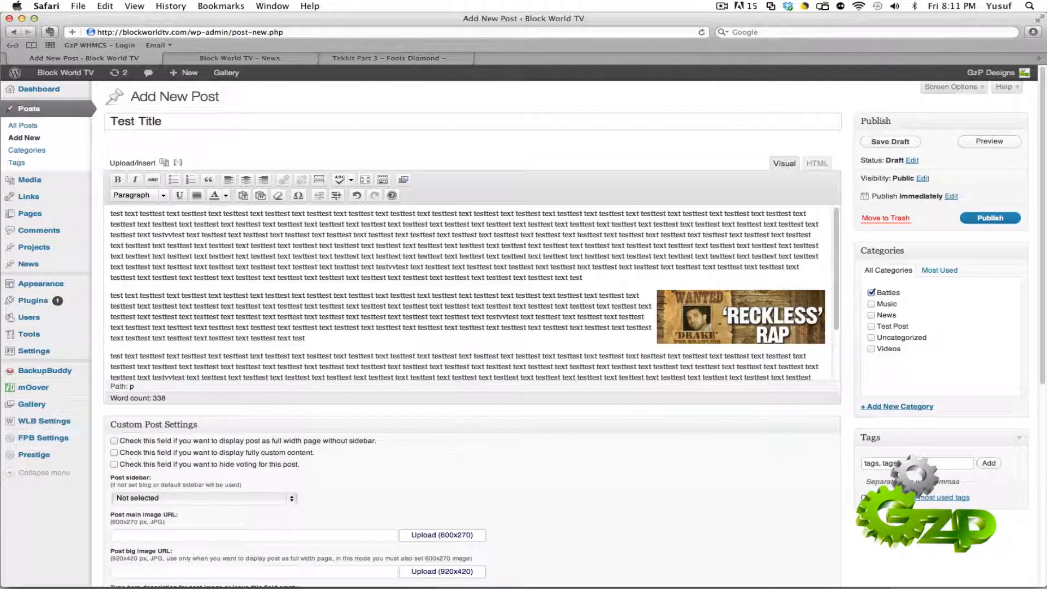
triple_click(872, 465)
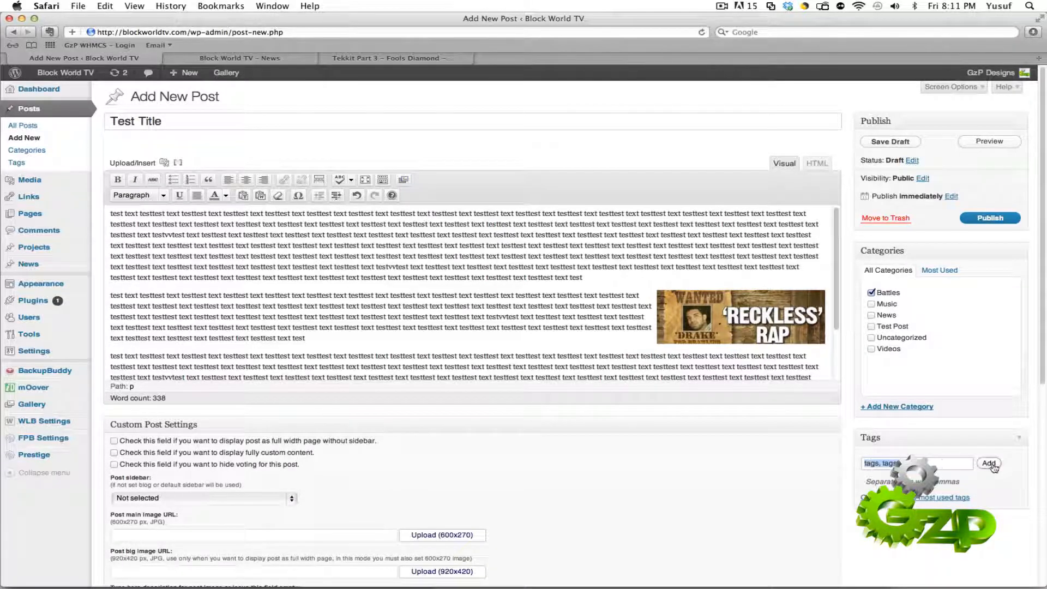
click(938, 464)
click(989, 463)
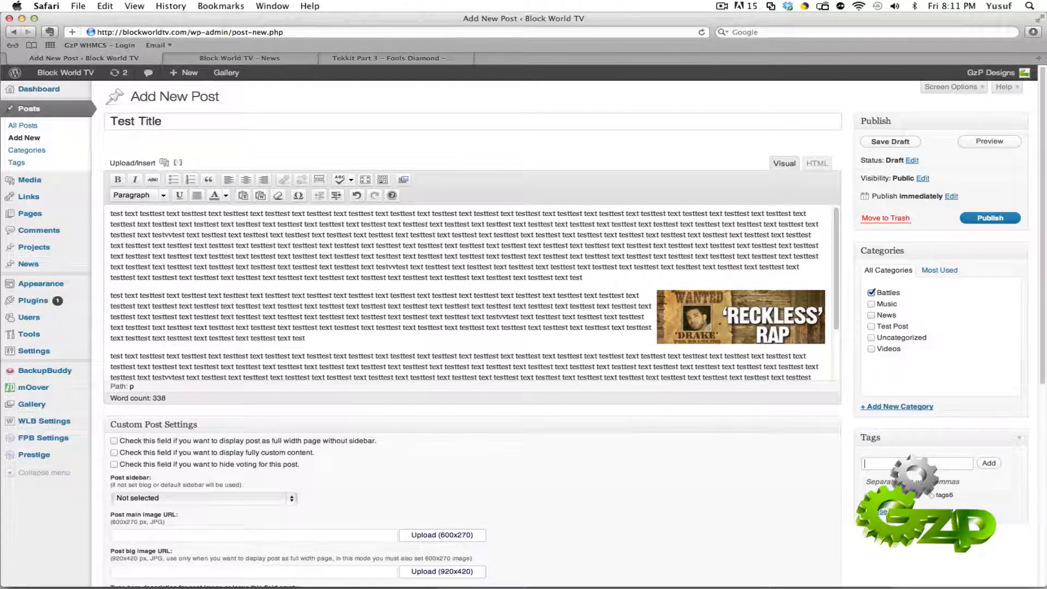
click(929, 496)
Step: Add the most used tags Battle, Been There Done that, Music, Mixtape and 5 Minutes with Blockcity to the post
click(883, 513)
scroll(844, 516, down, 3)
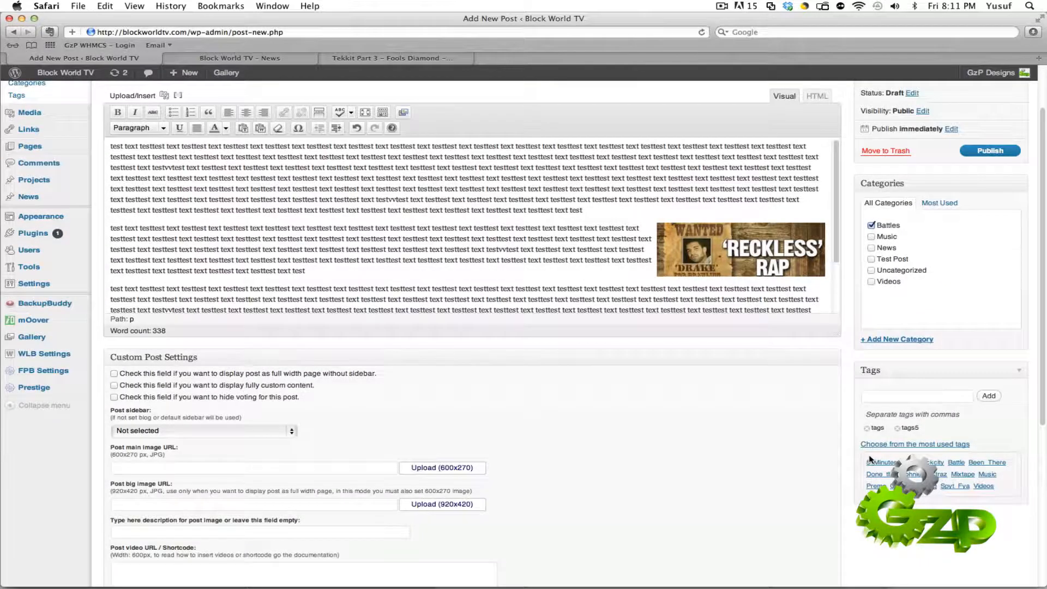
click(956, 462)
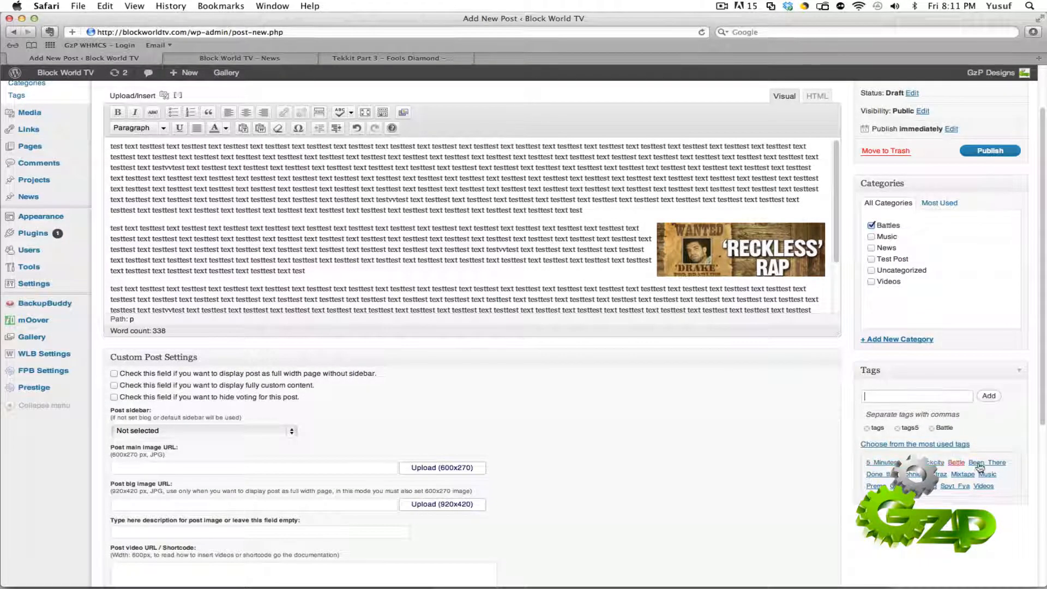
click(988, 462)
click(989, 486)
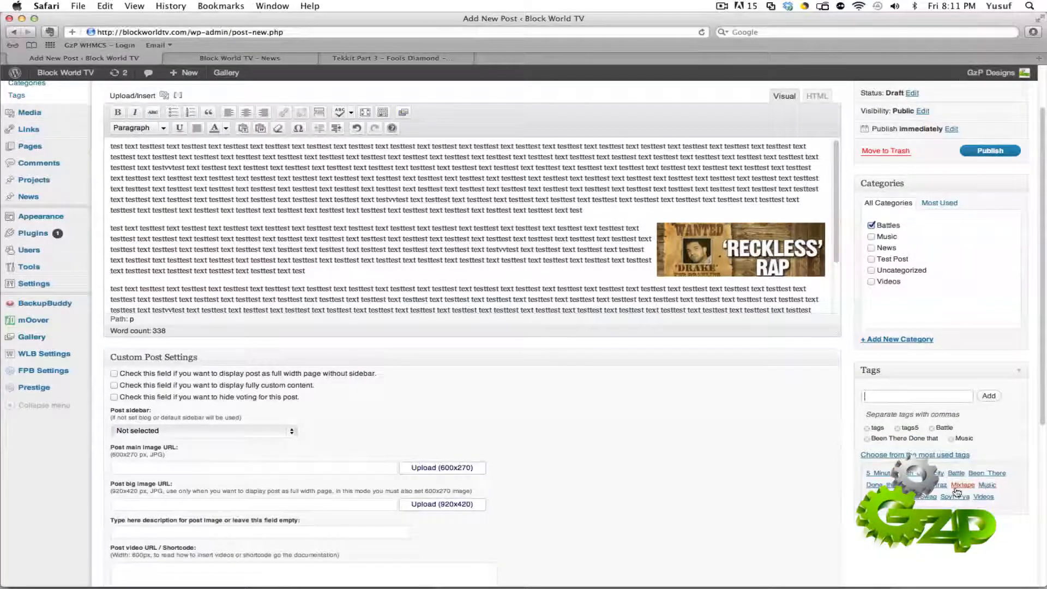
click(963, 485)
click(875, 481)
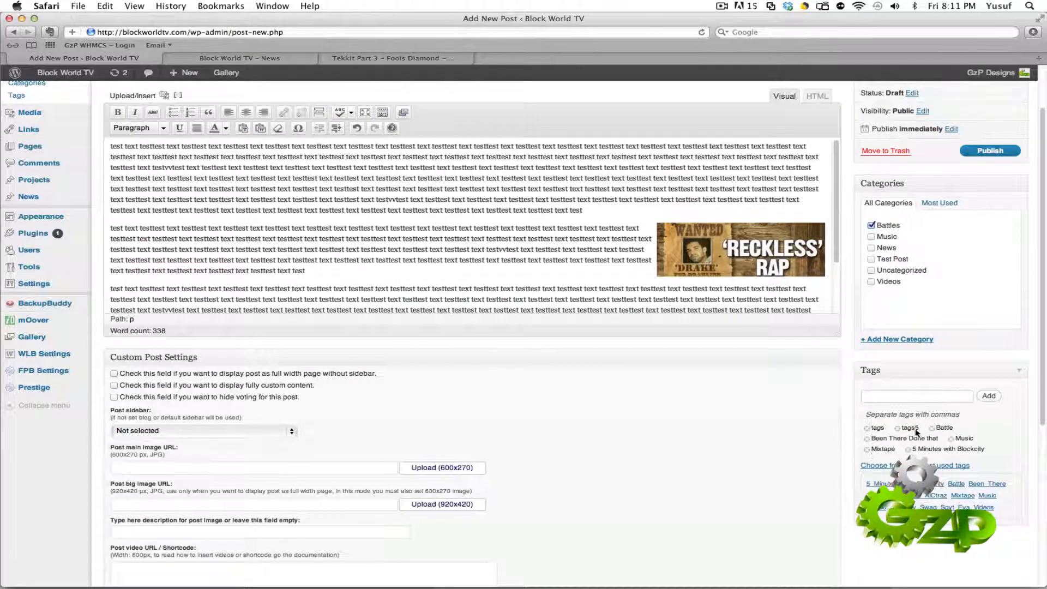
Step: Publish the "Test Title" post
scroll(704, 458, up, 3)
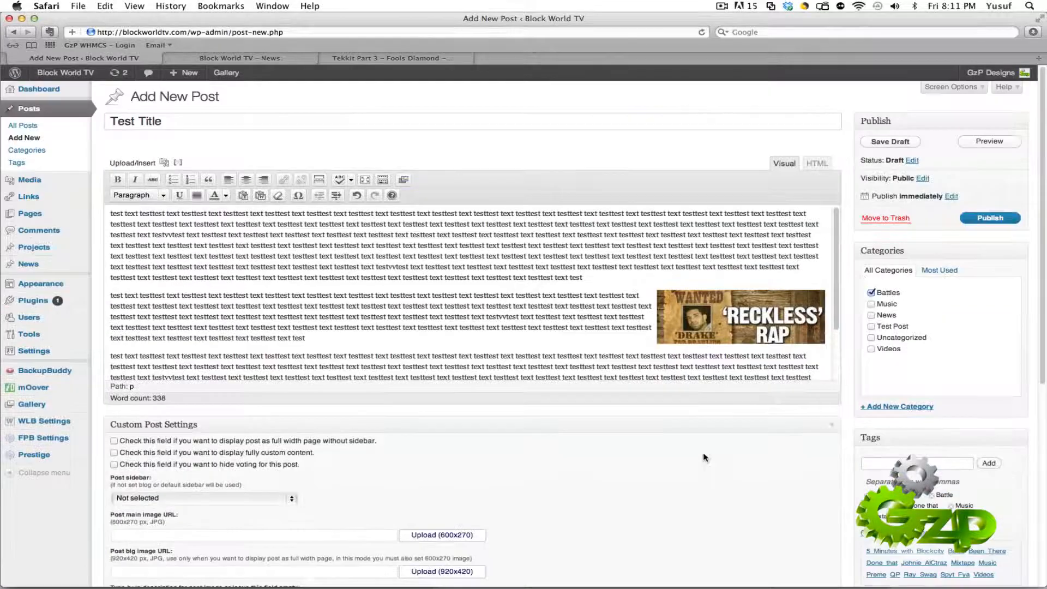
click(982, 218)
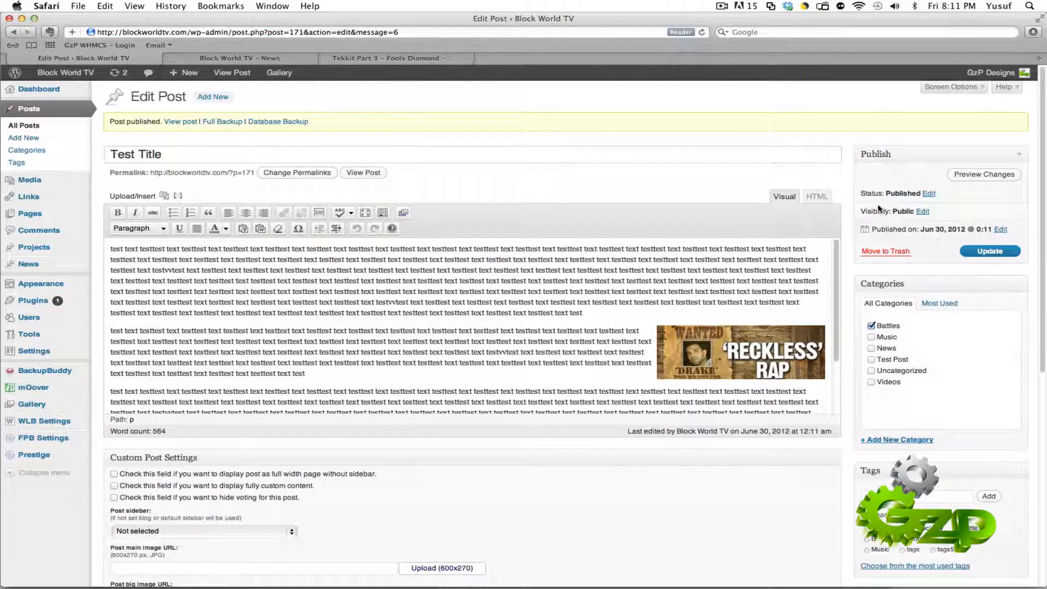
Step: Set the published post's status to Pending Review
click(929, 195)
click(931, 207)
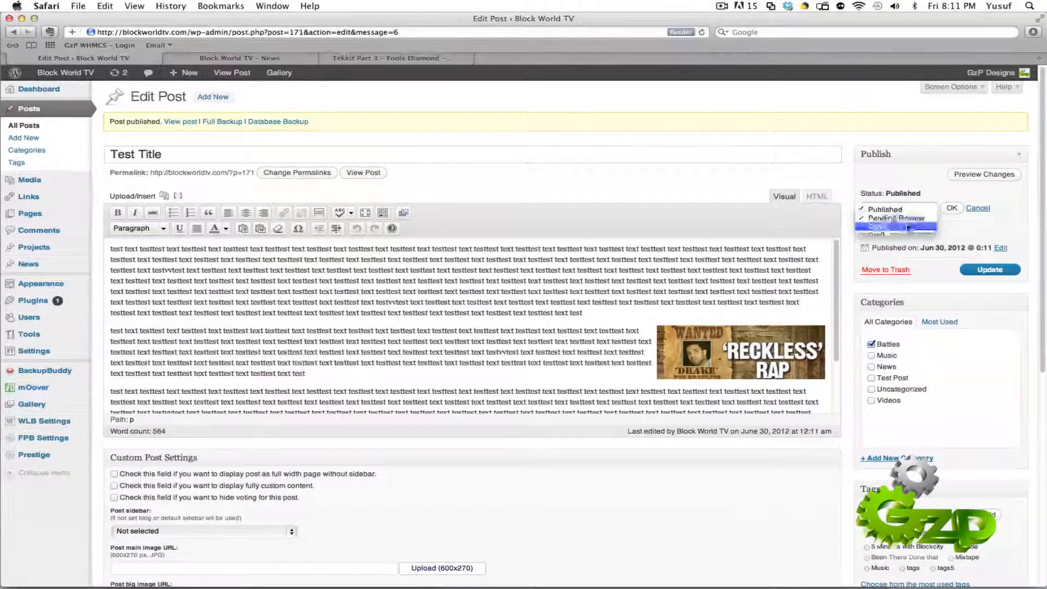
click(908, 218)
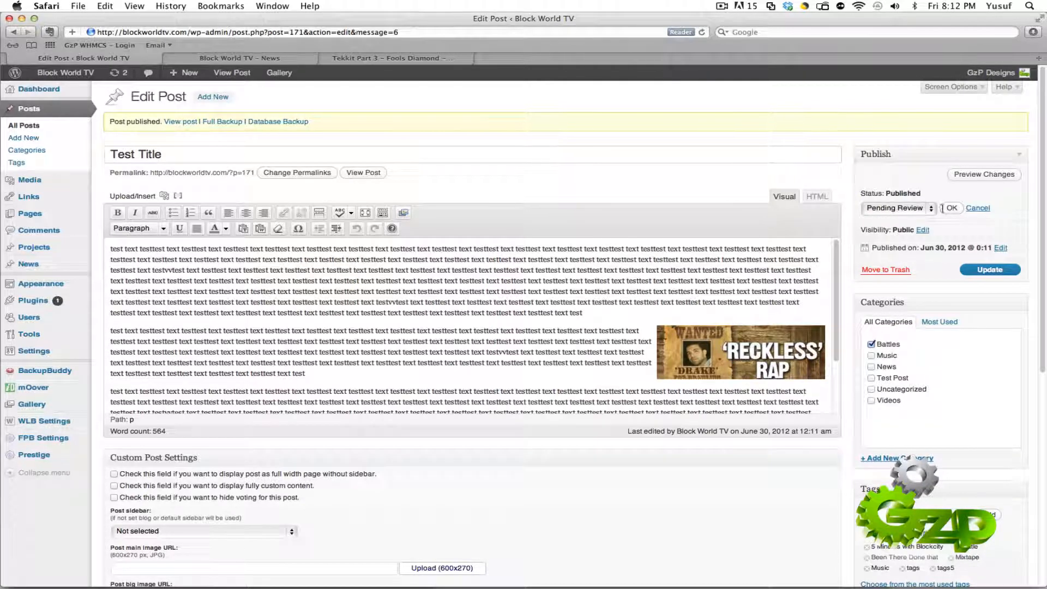
click(911, 213)
click(898, 206)
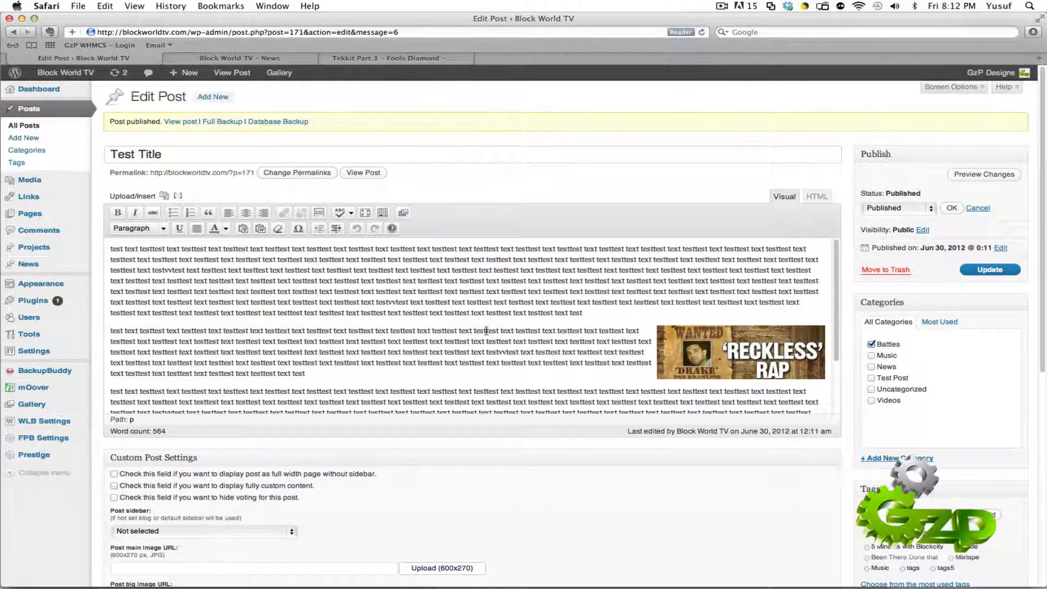
click(910, 209)
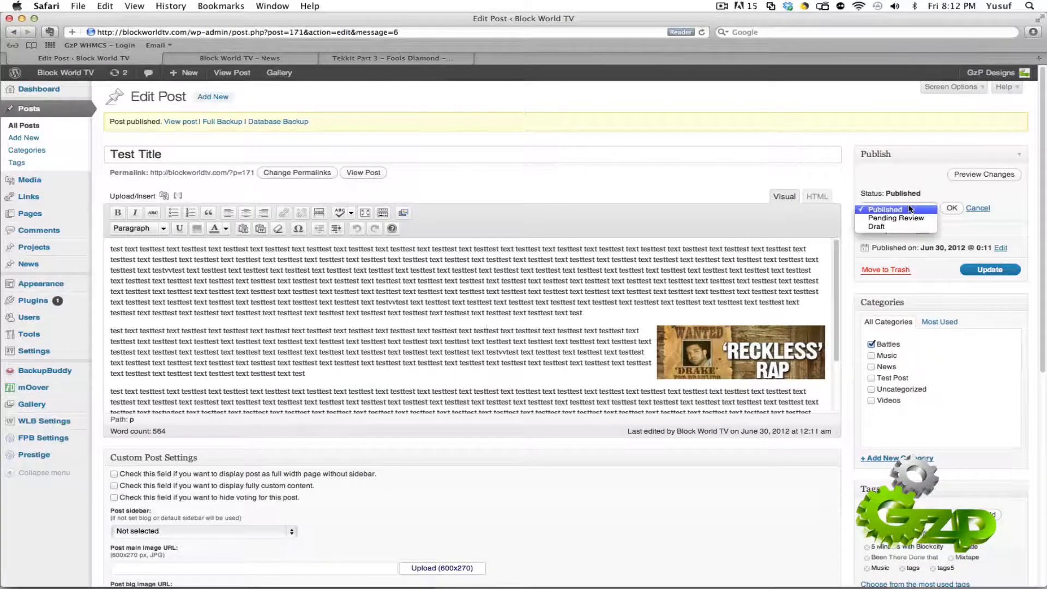
click(907, 217)
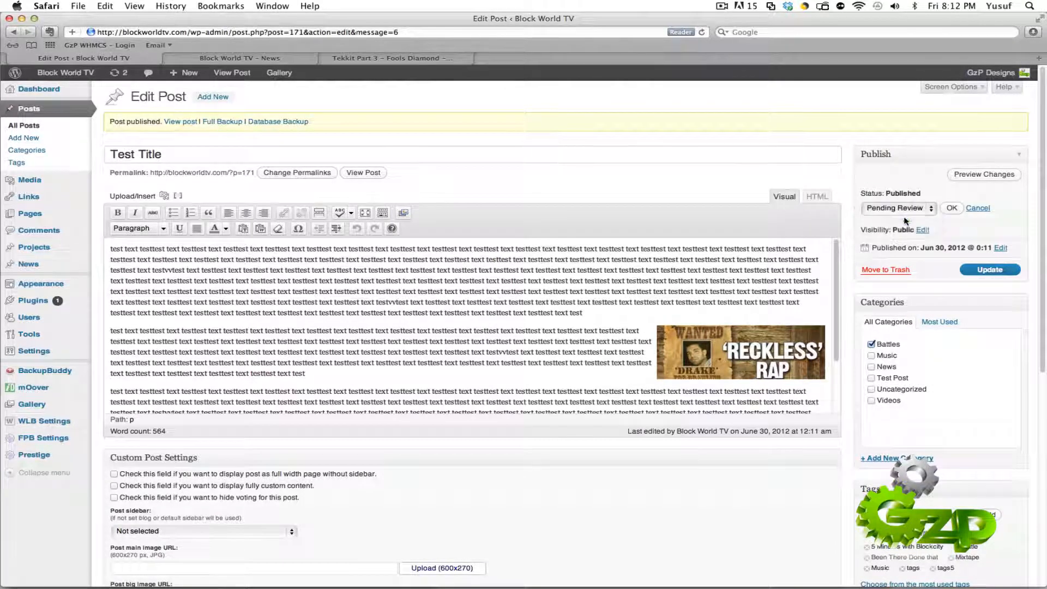
click(949, 212)
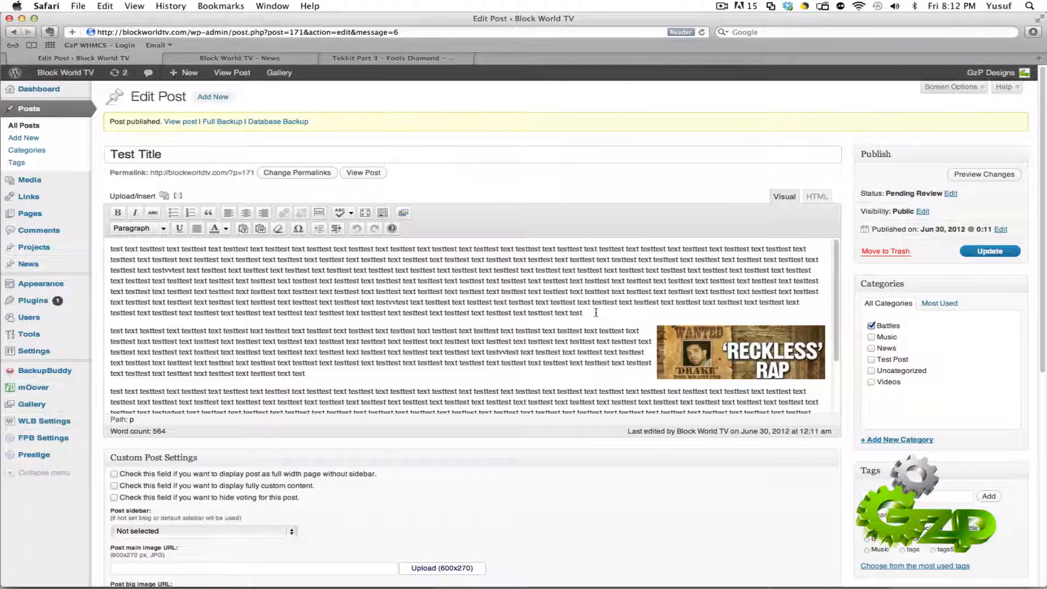
Step: Set the post's status to Published
click(951, 193)
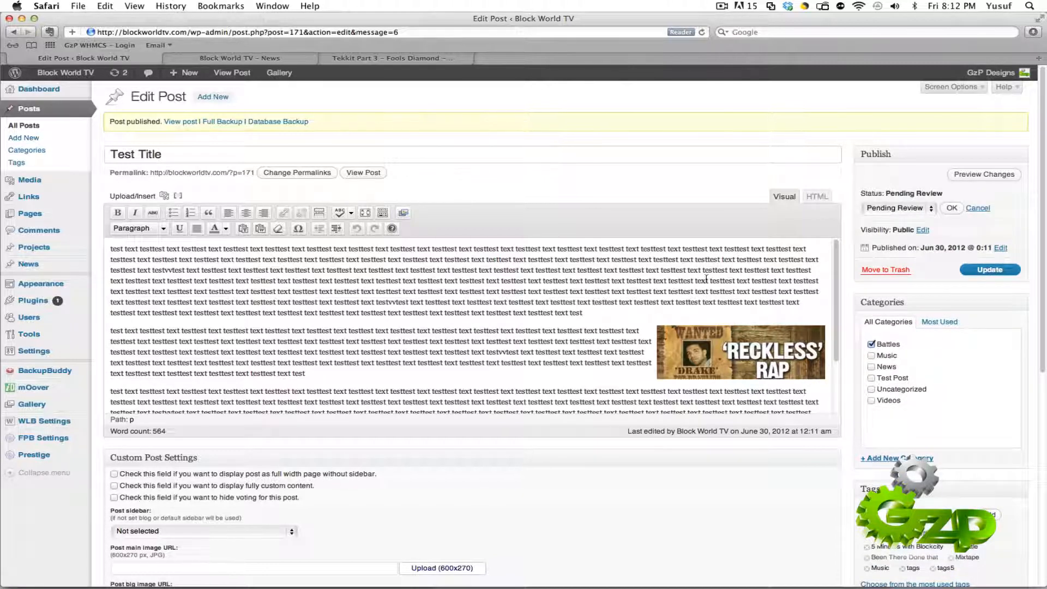
click(907, 210)
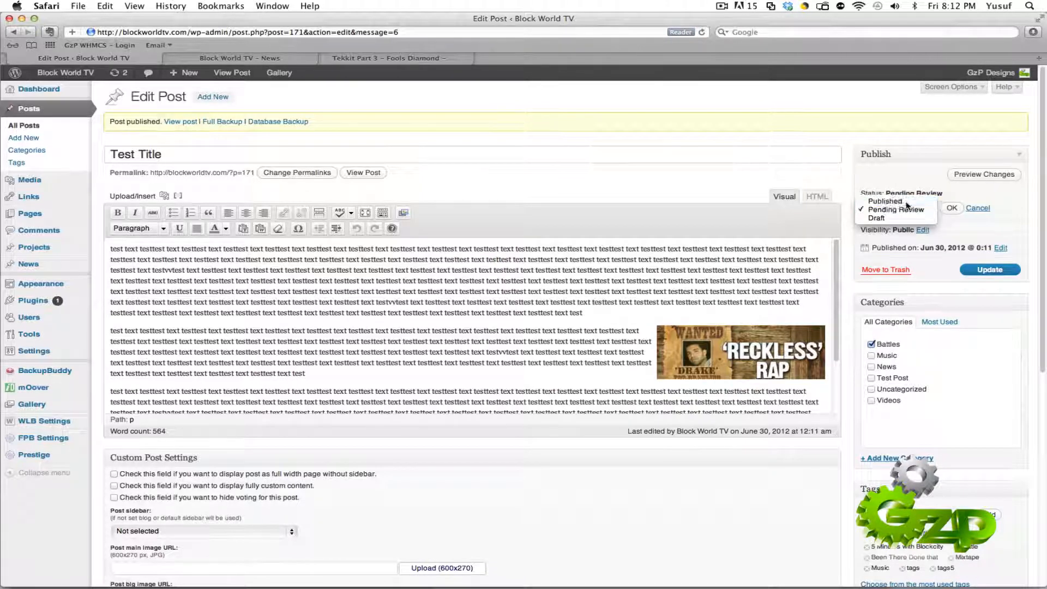
click(906, 202)
click(950, 208)
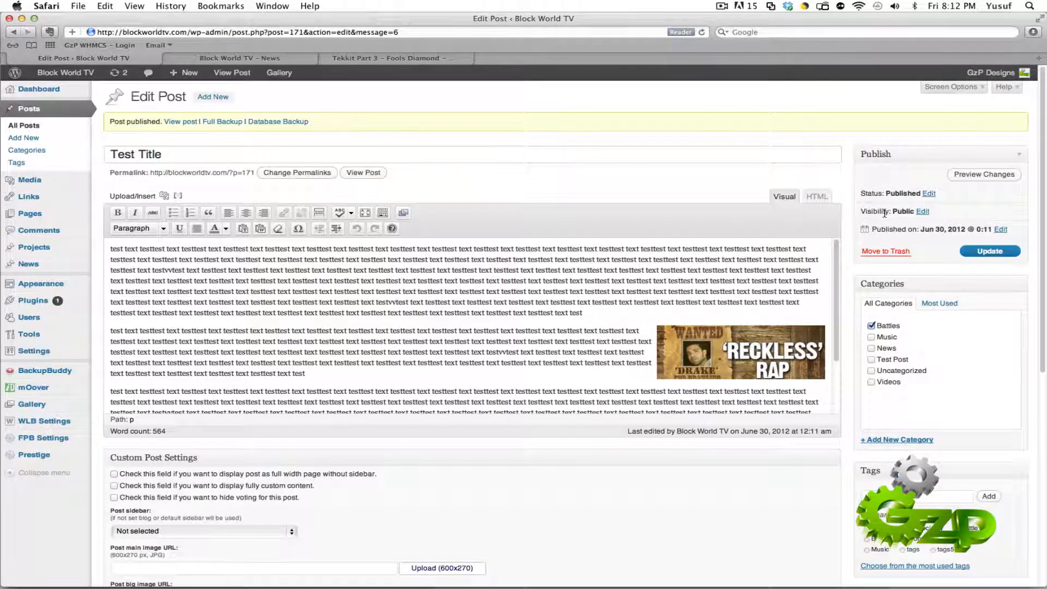
Step: Open the post's visibility options, including front-page sticking, and examine how "Test Title" appears on the site's home page
click(923, 213)
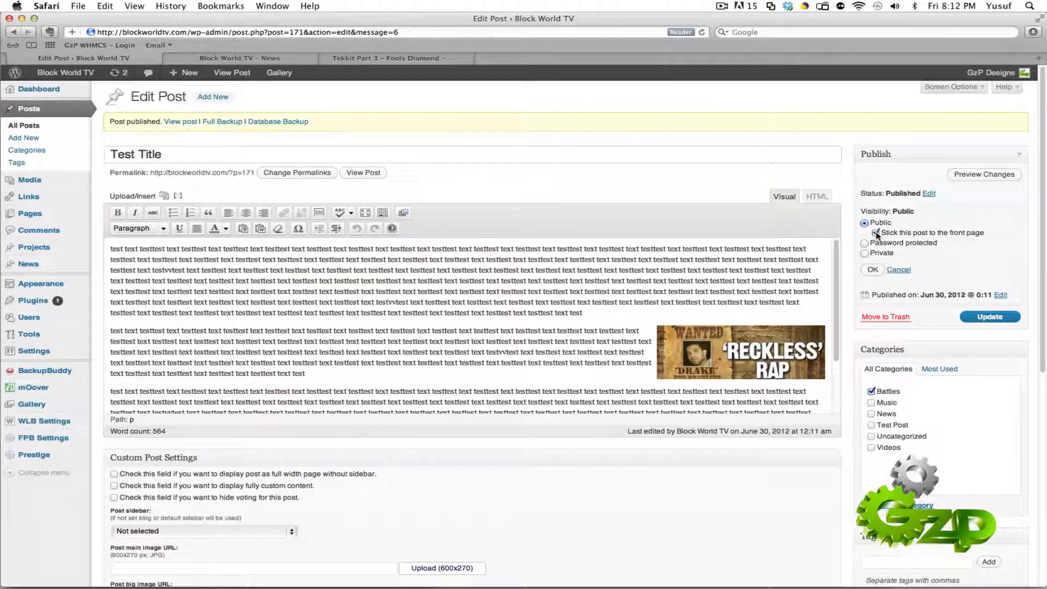
click(876, 233)
click(266, 59)
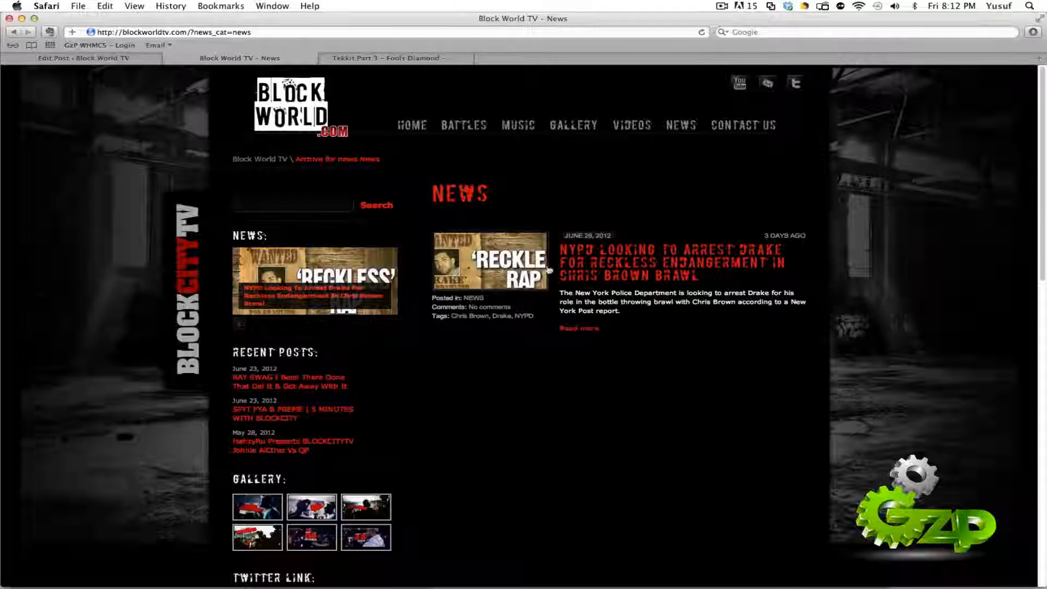
click(410, 125)
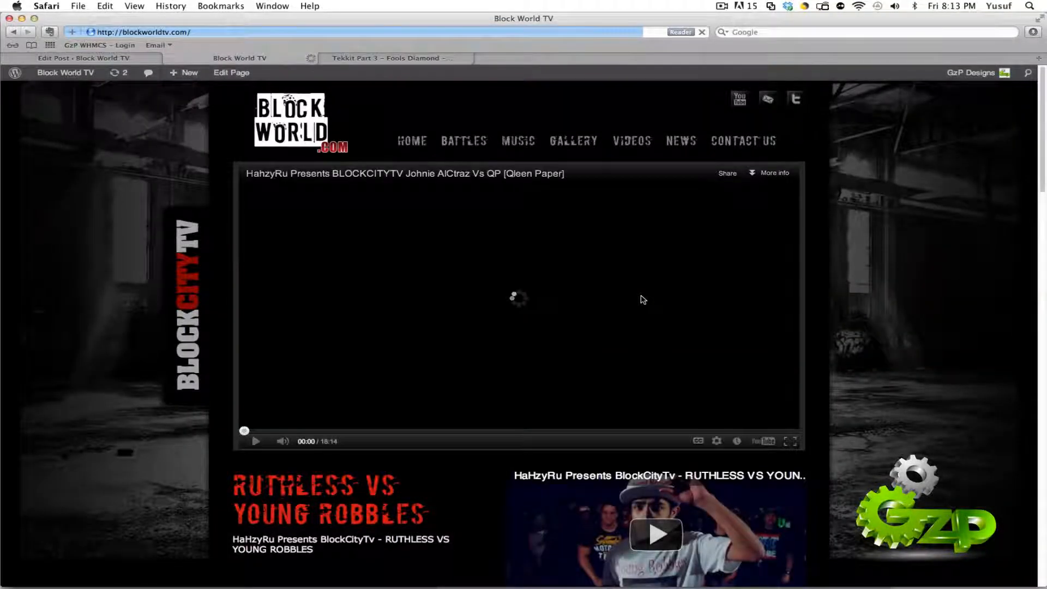
scroll(846, 326, down, 5)
scroll(846, 327, down, 4)
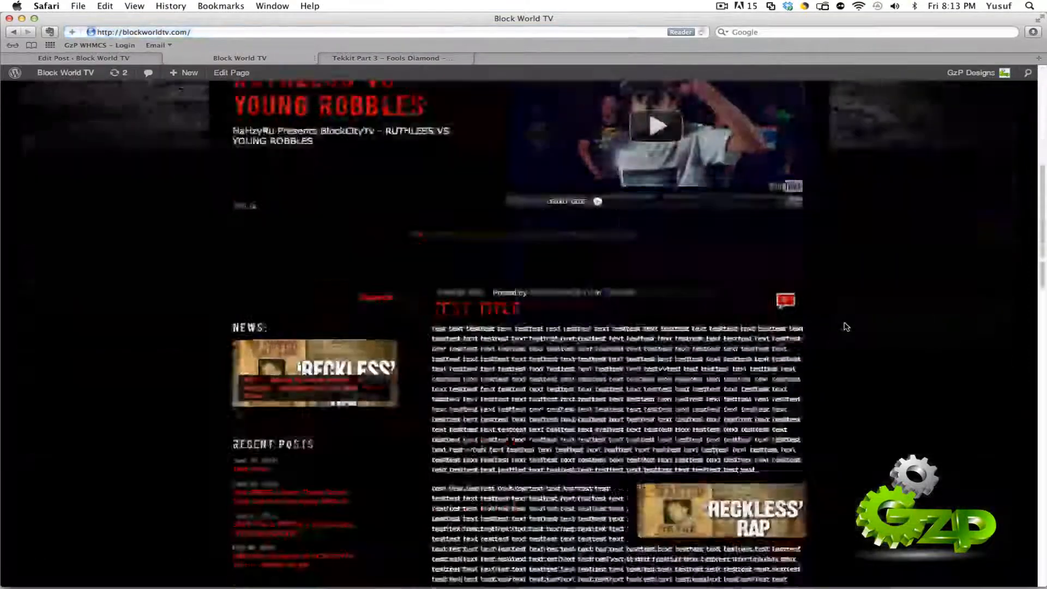
scroll(846, 326, down, 2)
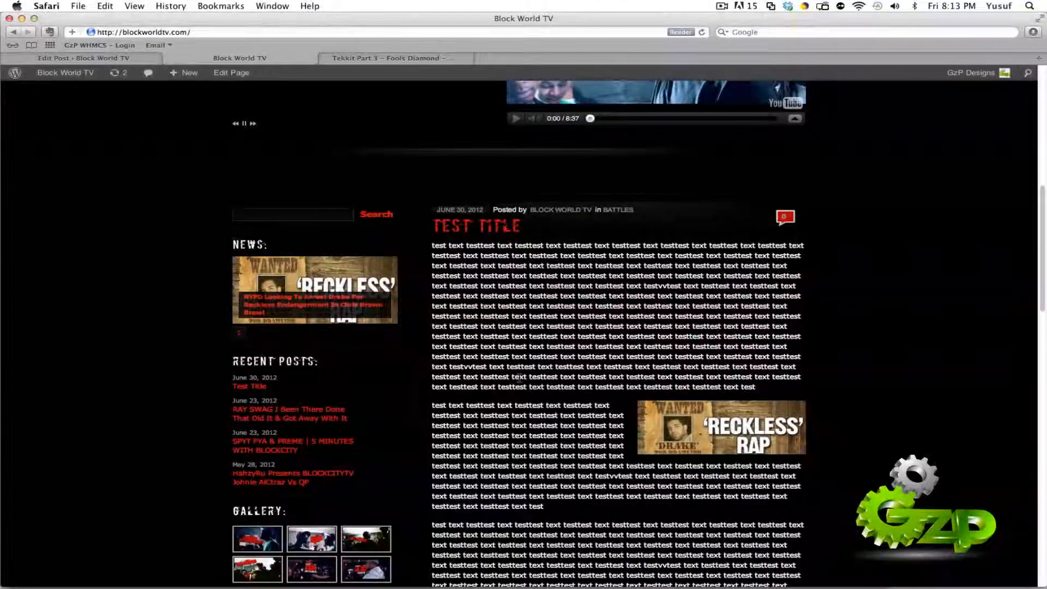
scroll(519, 377, down, 1)
scroll(518, 379, down, 1)
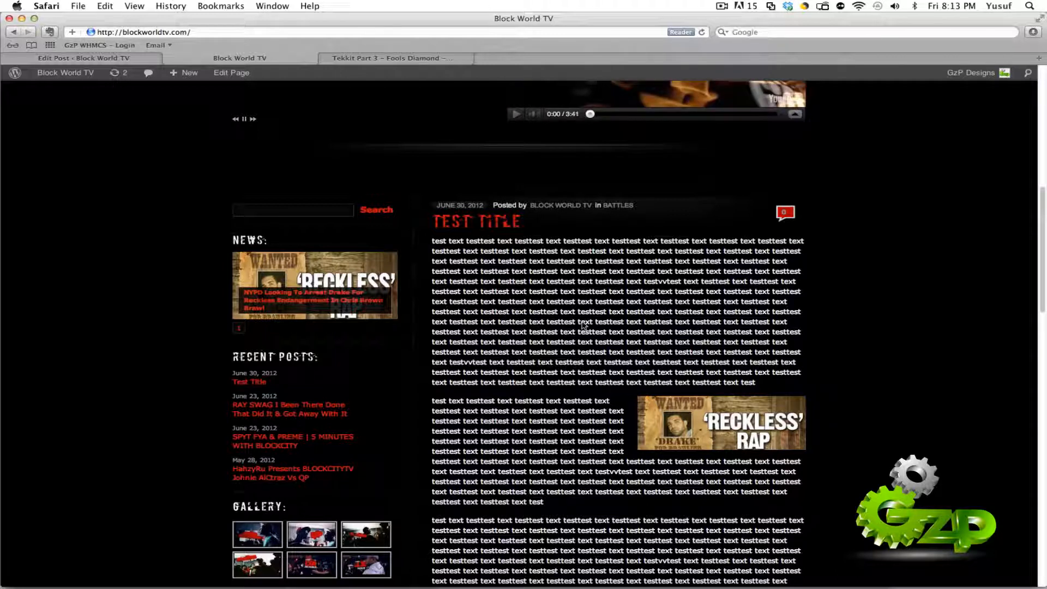
click(126, 60)
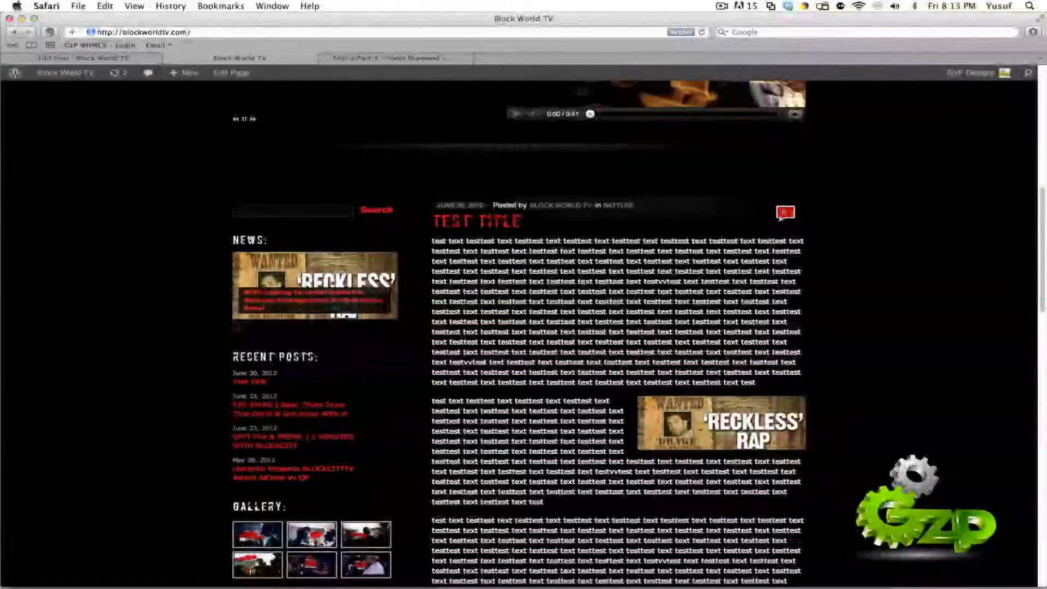
scroll(547, 369, down, 3)
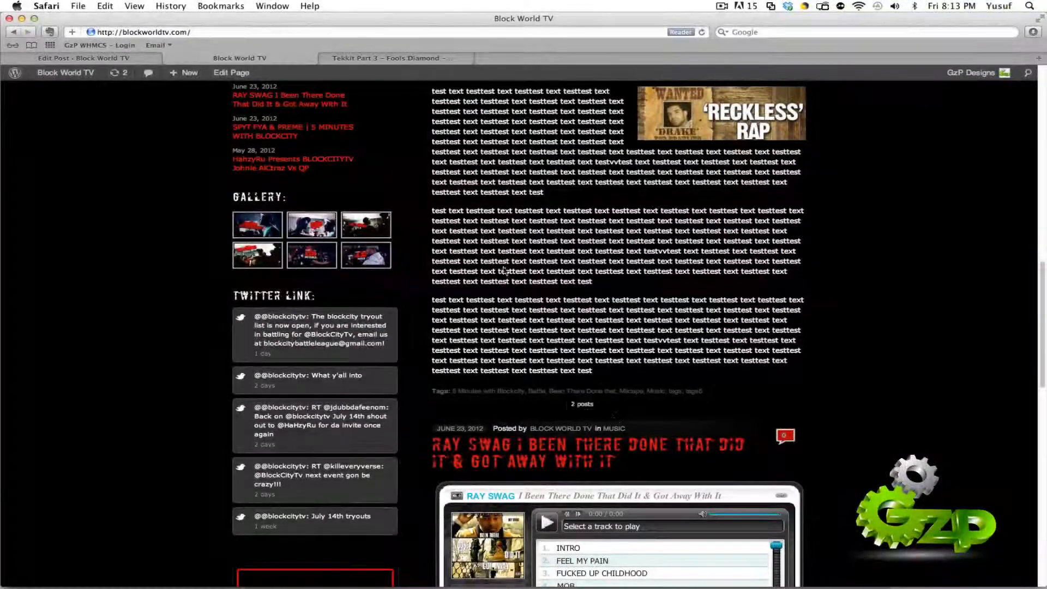
Step: Set the post's visibility to Password protected, leaving the password blank
click(111, 60)
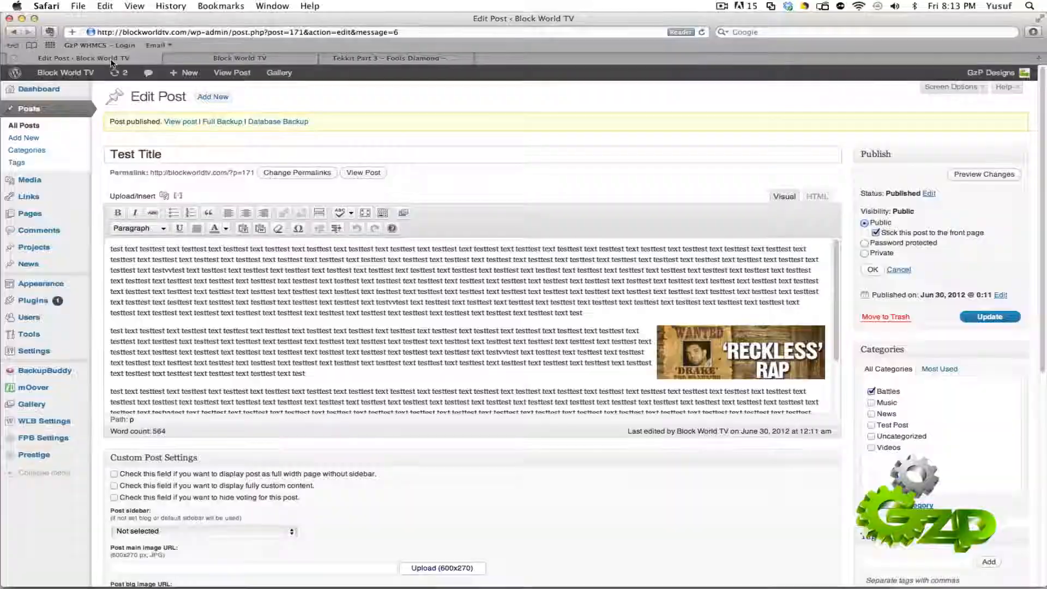
click(864, 244)
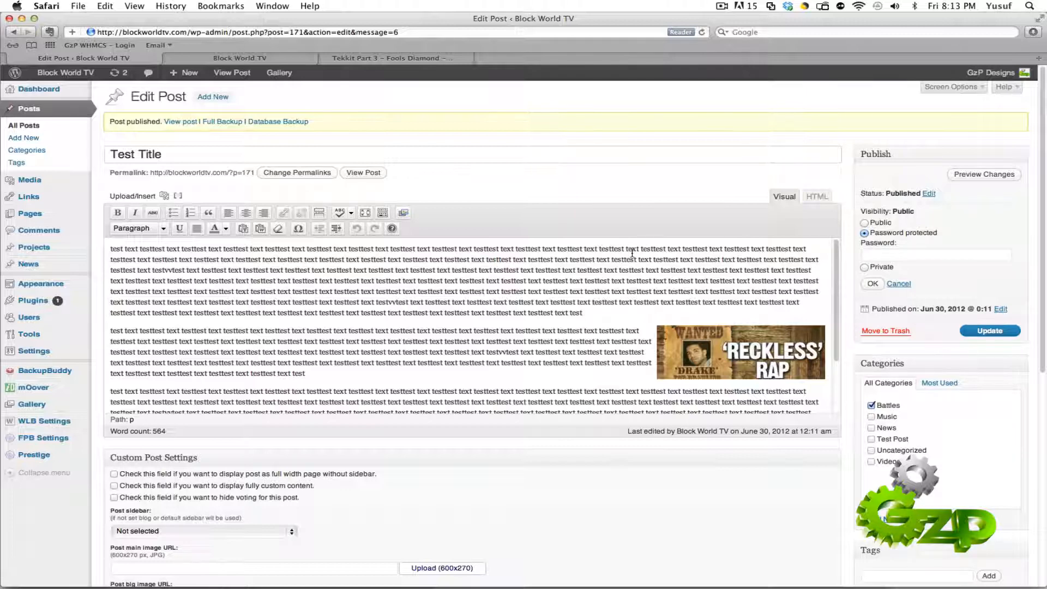
click(873, 284)
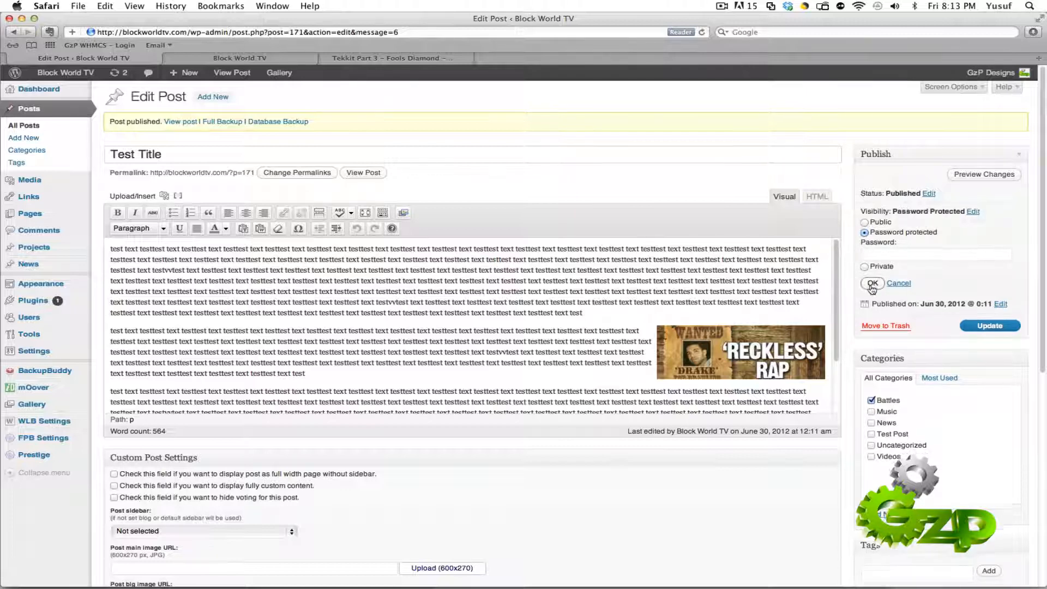
Step: Look at the "Test Title" post on the site's home page and return to the post editor
click(206, 63)
scroll(616, 299, up, 5)
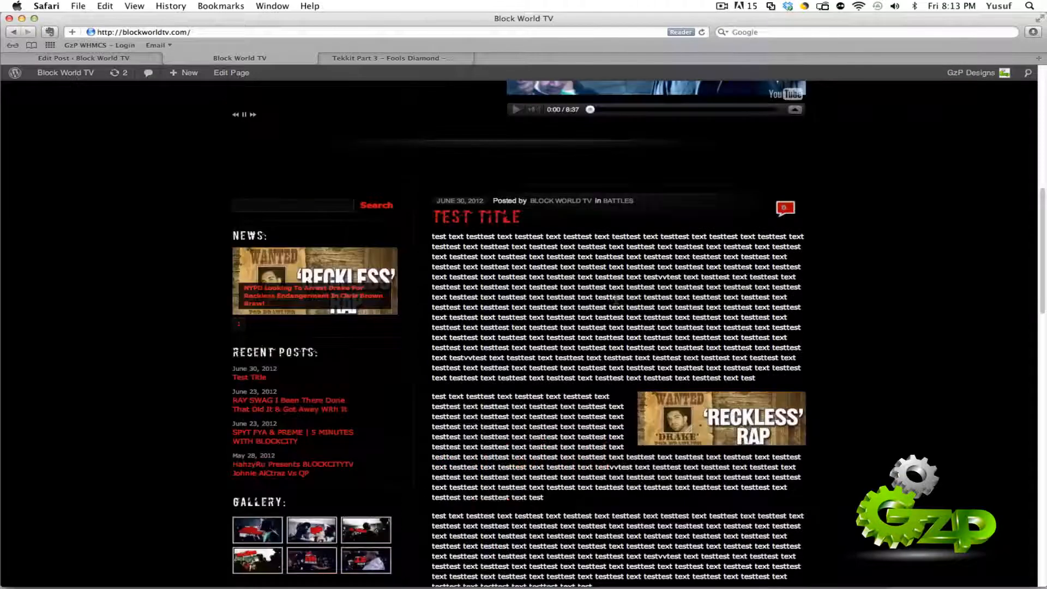
click(125, 59)
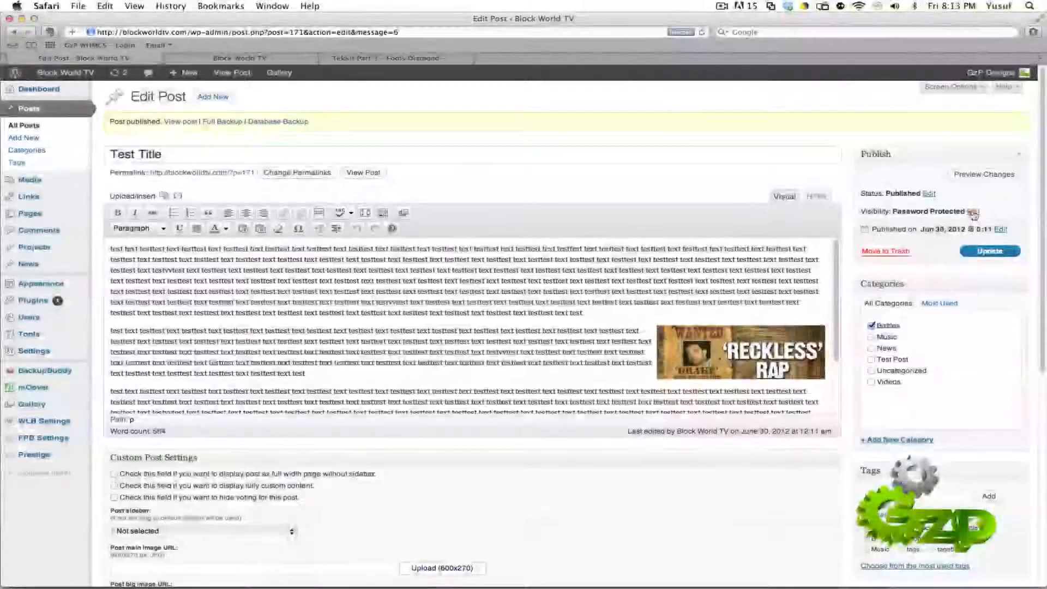
Step: Select Private as the post's visibility and look at the site's home page before returning to the editor
click(974, 212)
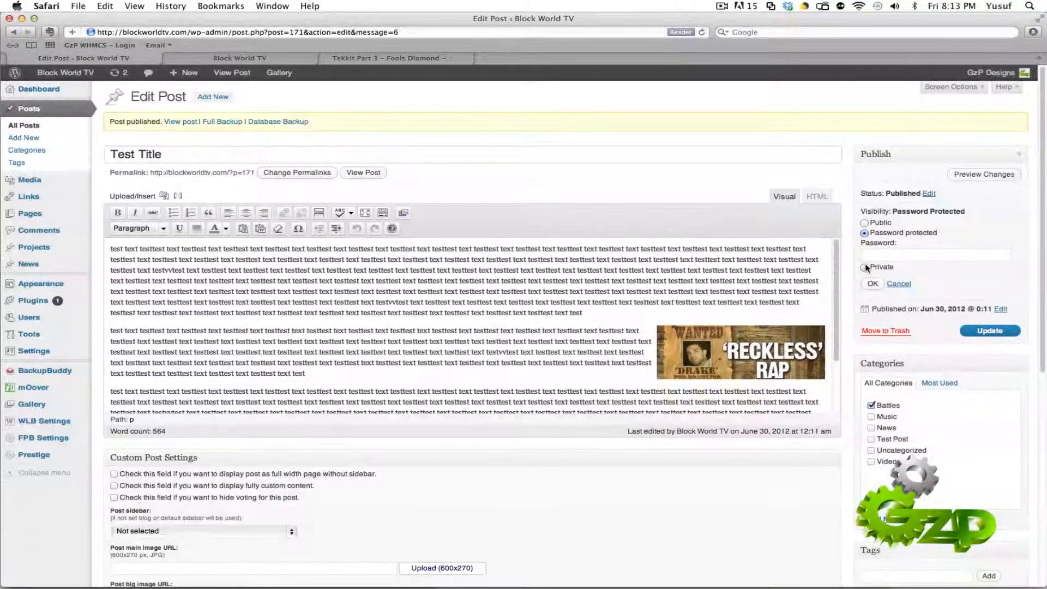
click(865, 267)
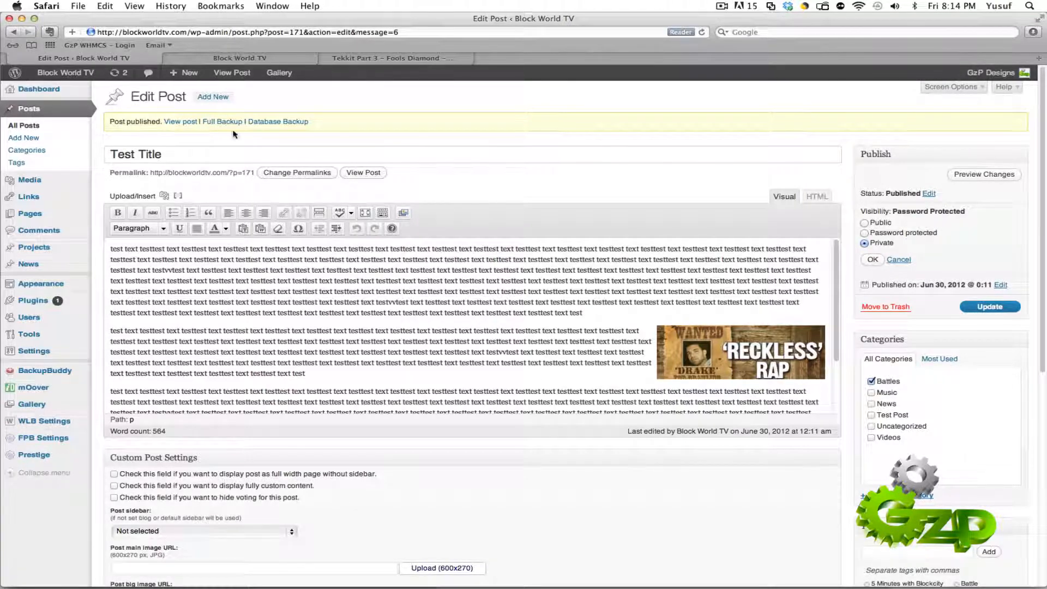
click(240, 57)
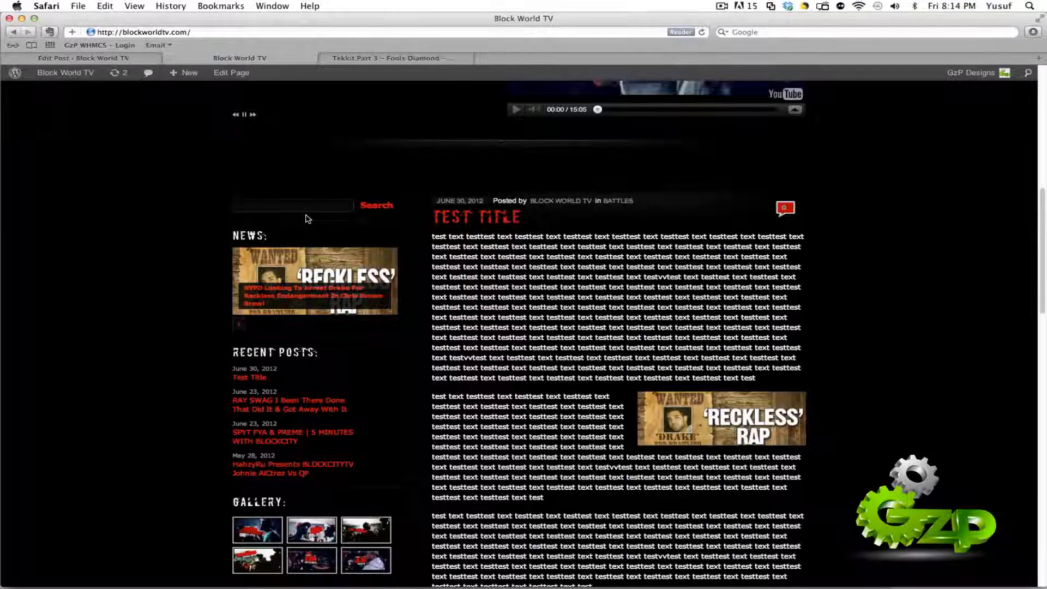
scroll(306, 217, up, 6)
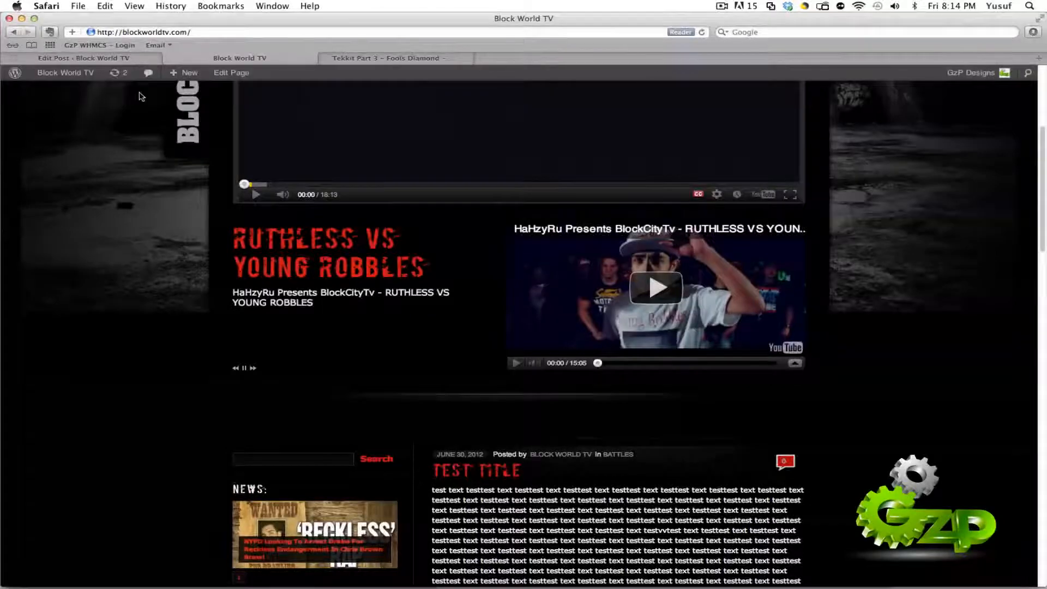
click(95, 57)
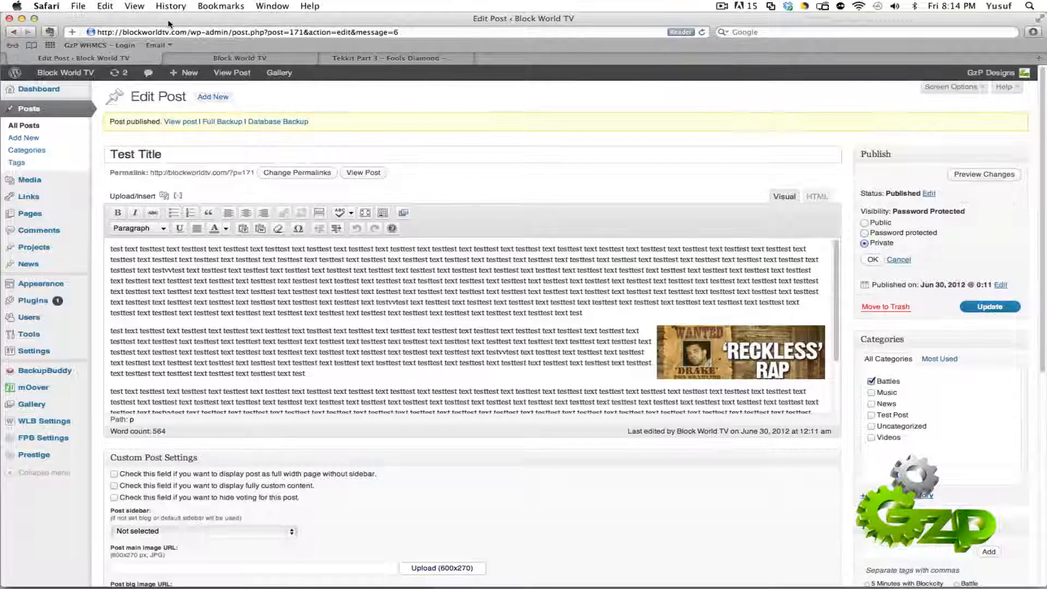
Step: Set the post's visibility to Public and update the post
click(866, 224)
click(872, 270)
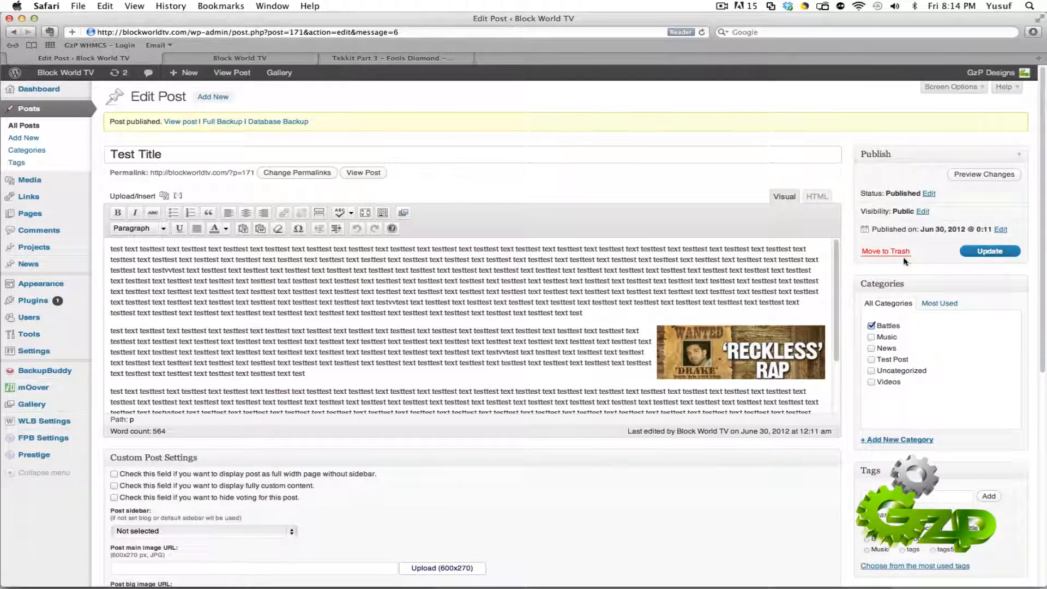
click(990, 250)
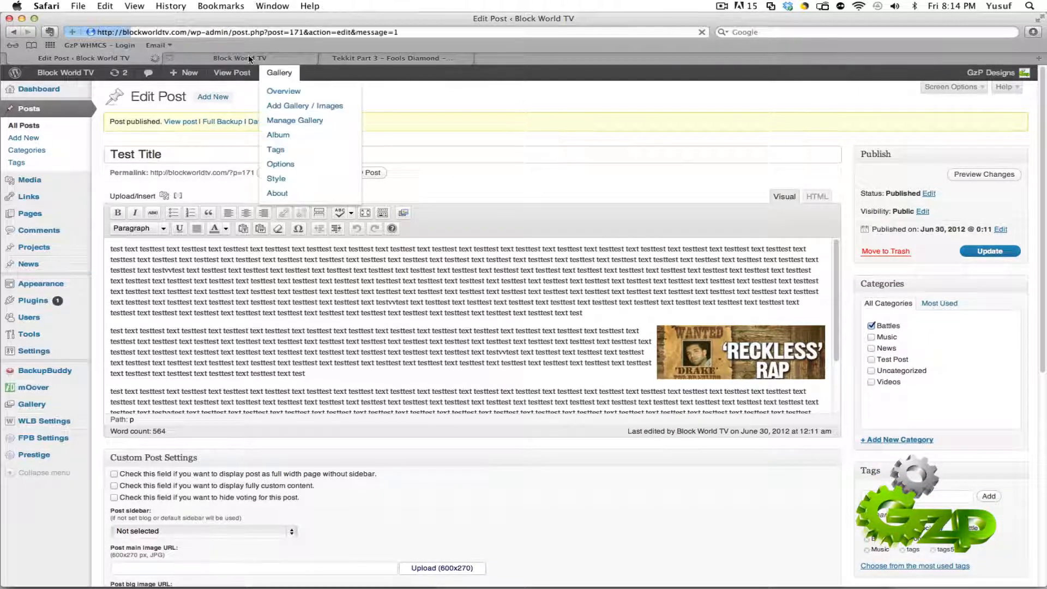
Step: Examine the "Test Title" entry on the site's home page, from its heading to its tags
click(249, 58)
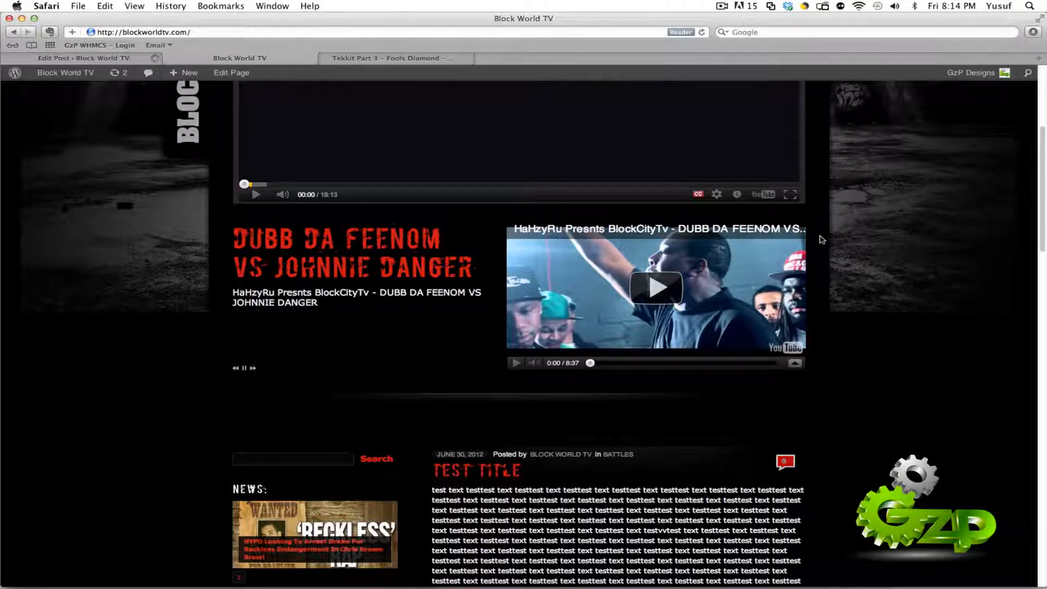
scroll(822, 239, down, 3)
scroll(823, 242, up, 3)
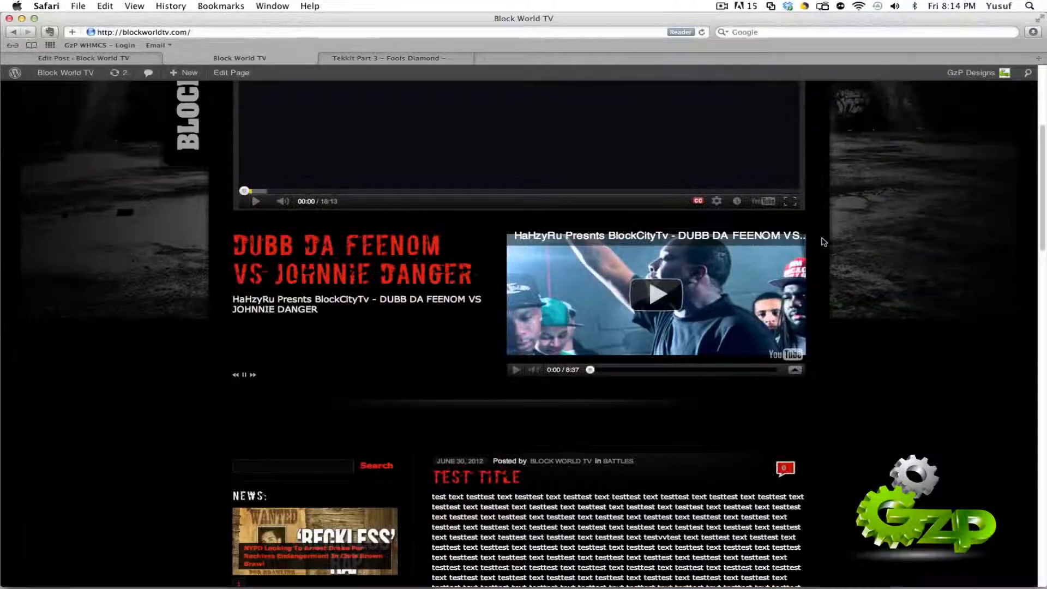
scroll(824, 242, up, 5)
scroll(908, 372, down, 10)
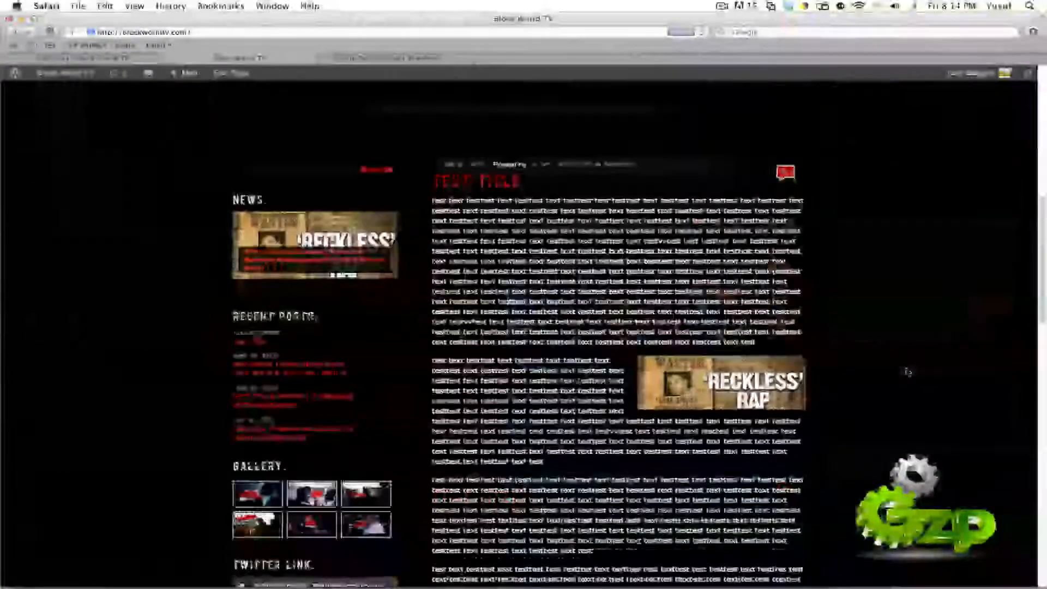
scroll(801, 363, down, 3)
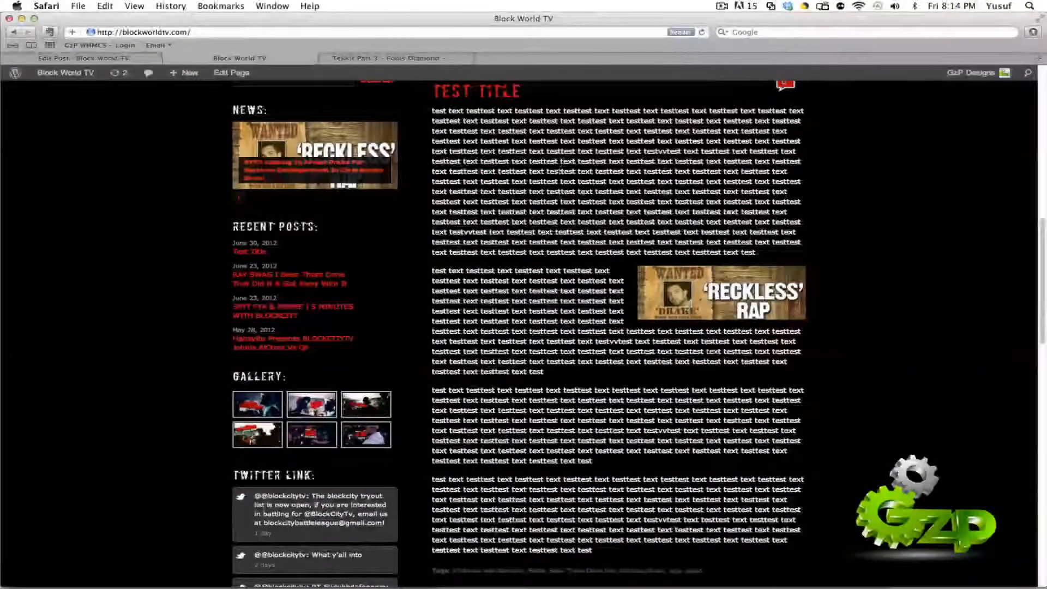
scroll(796, 414, down, 2)
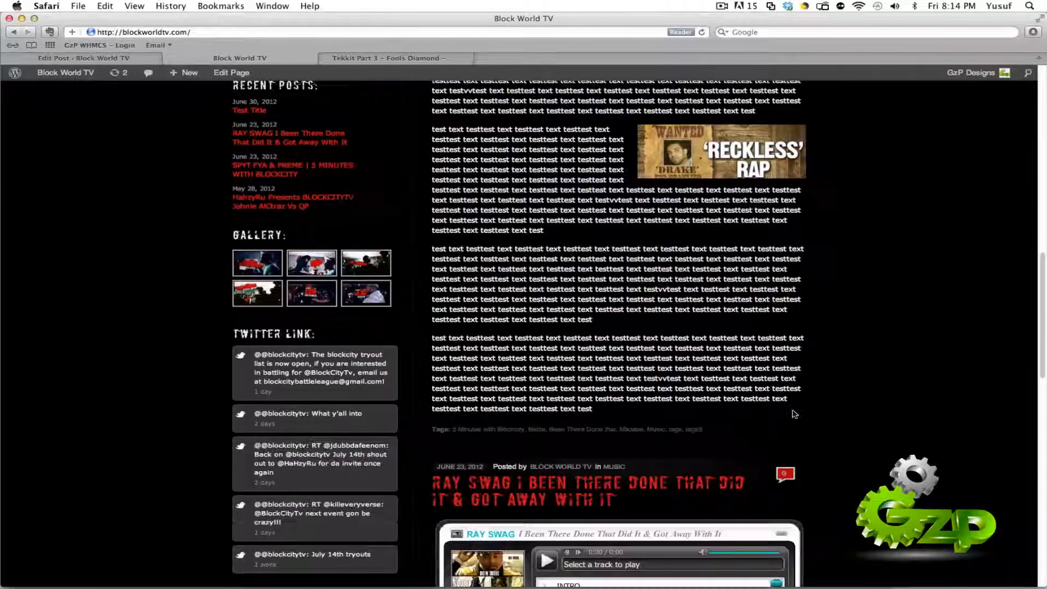
scroll(879, 382, up, 8)
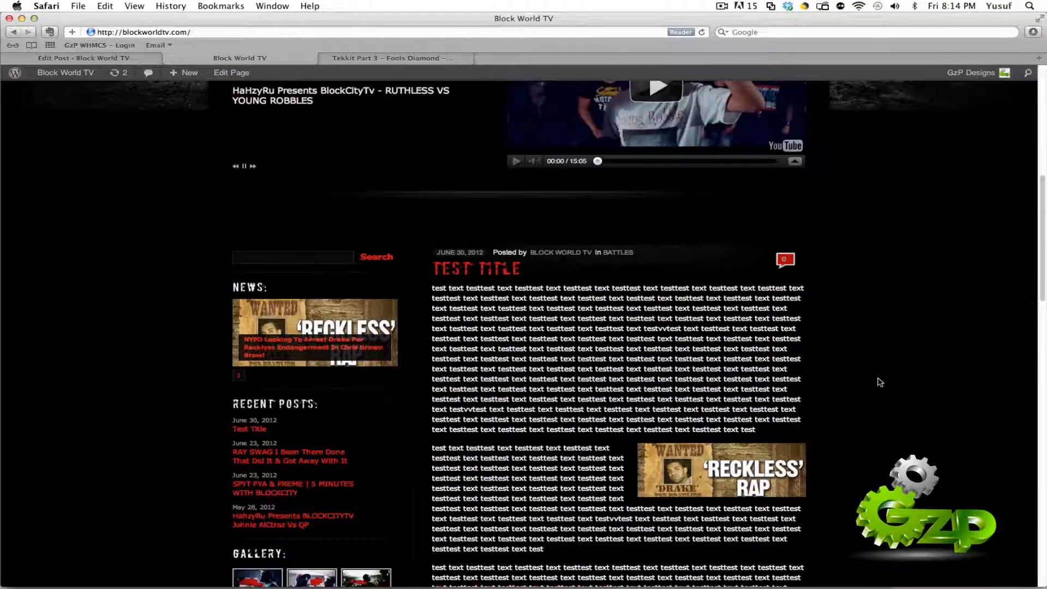
scroll(880, 382, down, 2)
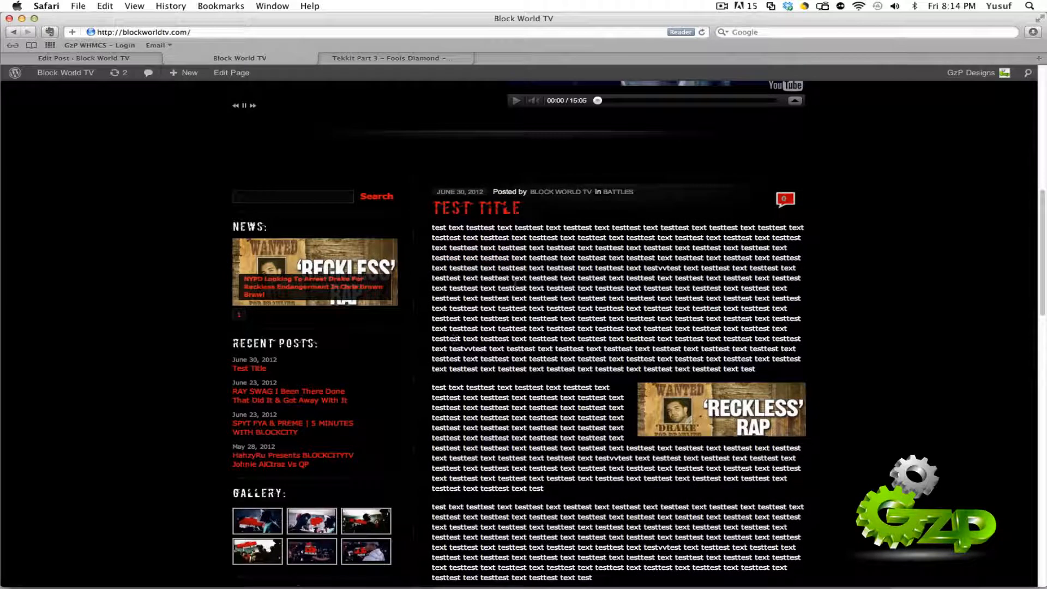
Step: View the "Test Title" post's own page on the site and return to the home page
click(466, 215)
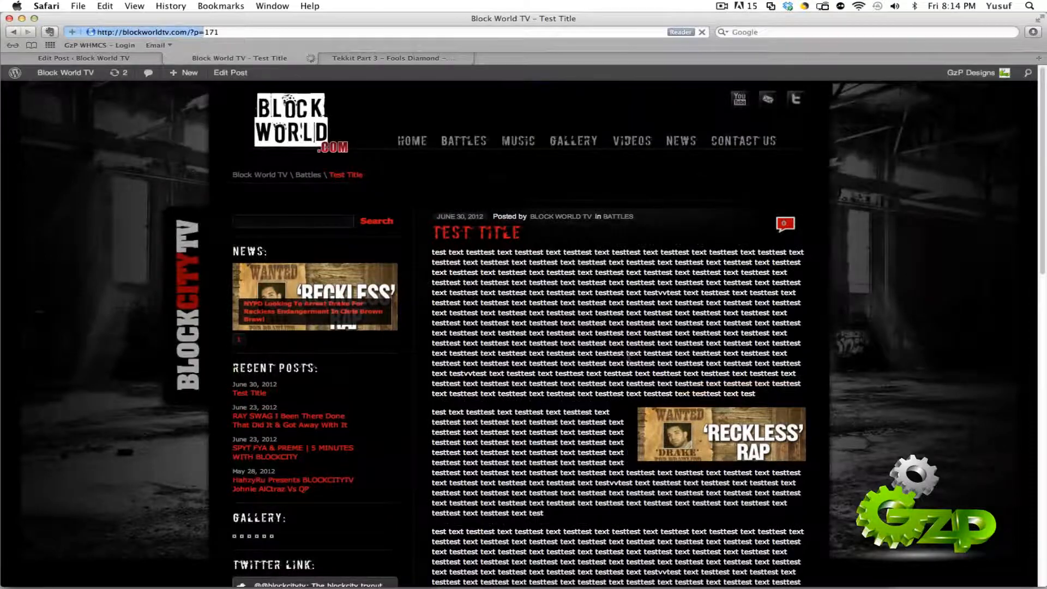
scroll(620, 357, down, 5)
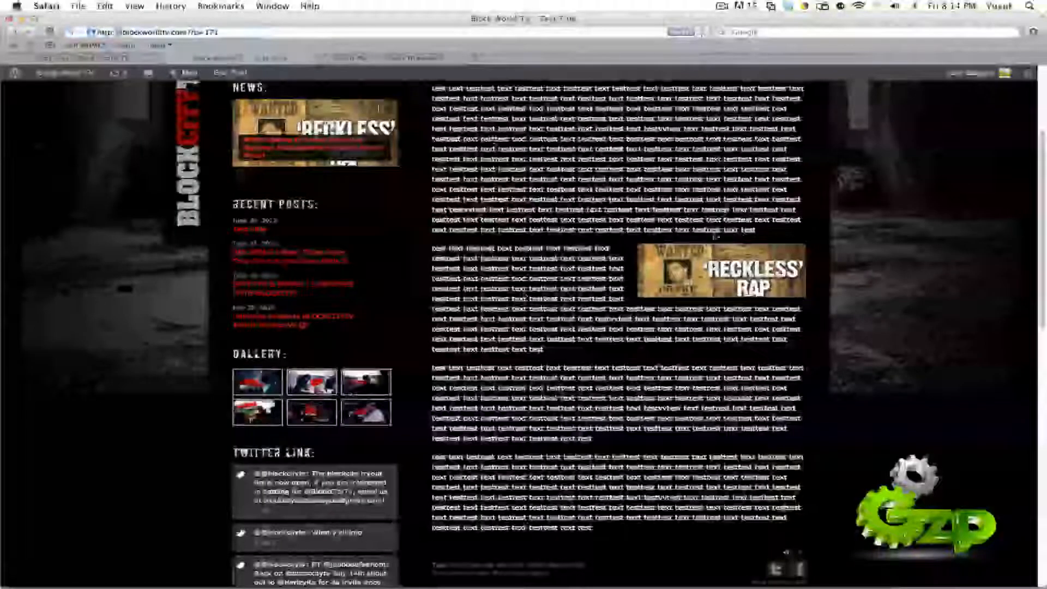
scroll(302, 151, up, 5)
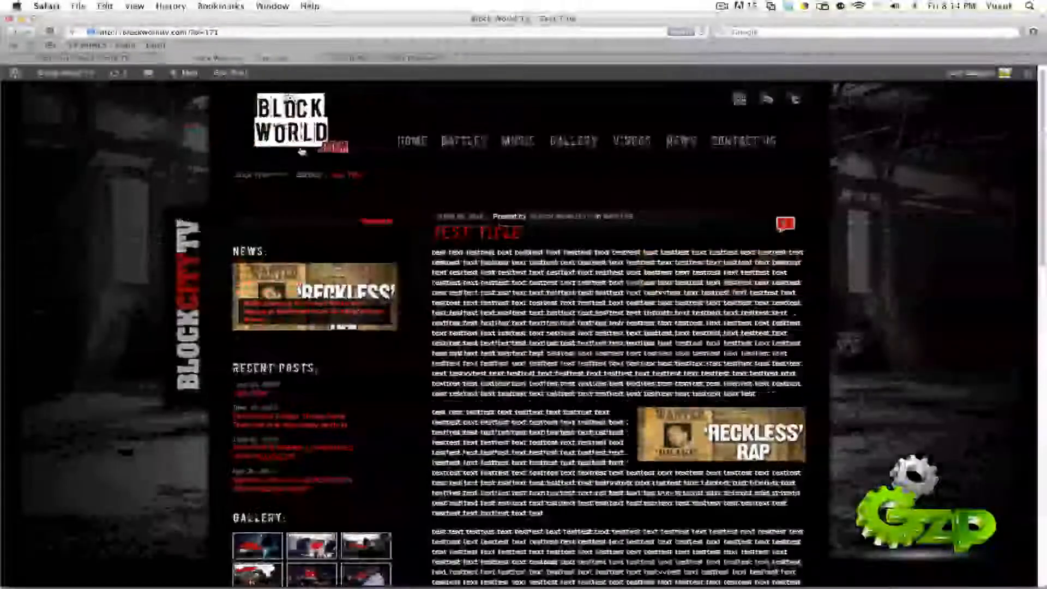
click(302, 152)
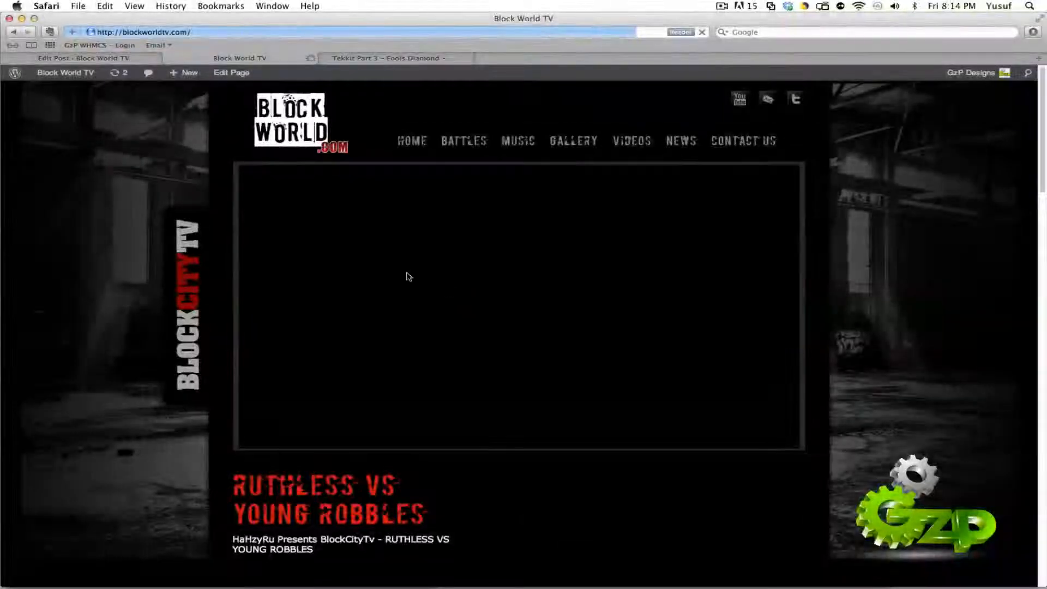
click(123, 61)
click(217, 60)
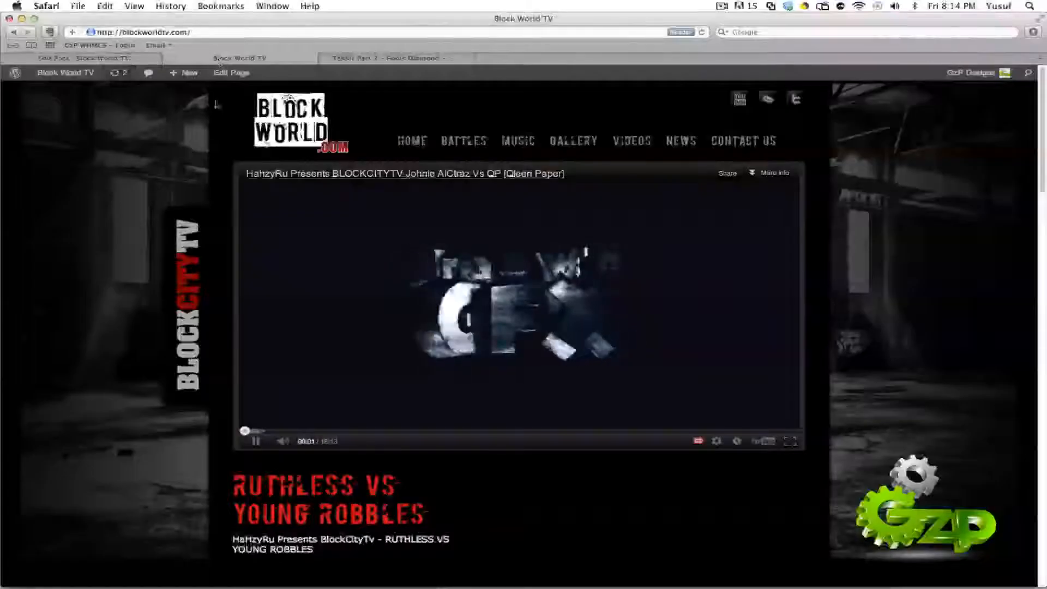
Step: Fill the post's description field with the copied test text, trimmed to about two lines, and update the post
click(131, 58)
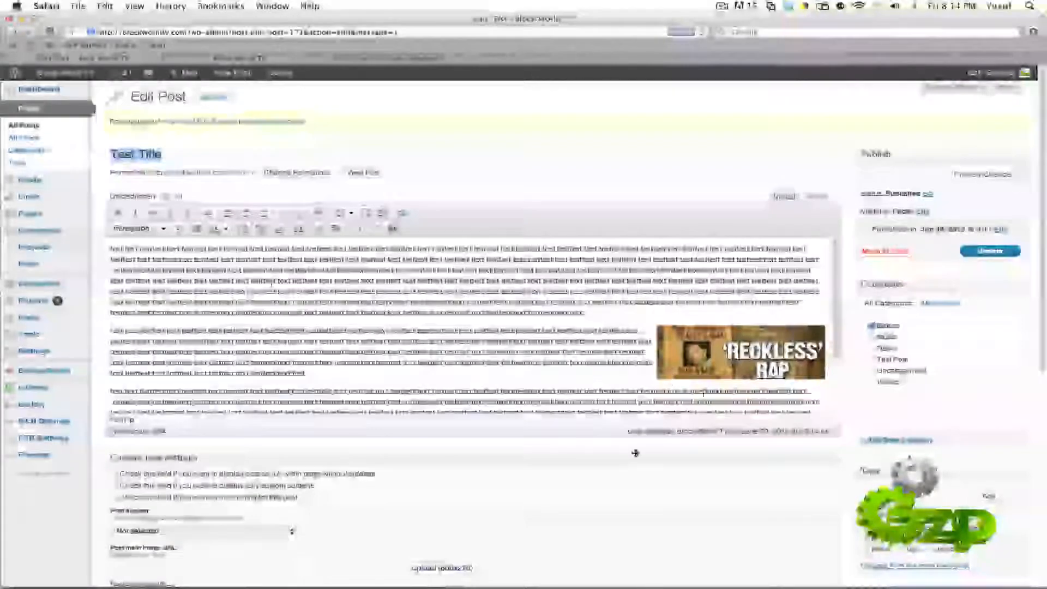
scroll(636, 454, down, 10)
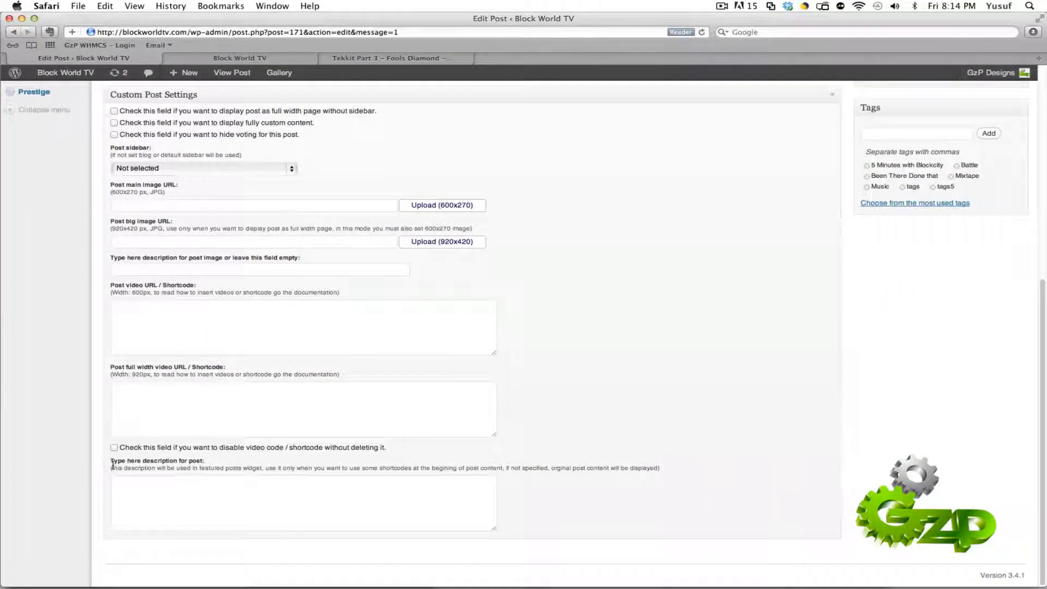
click(205, 513)
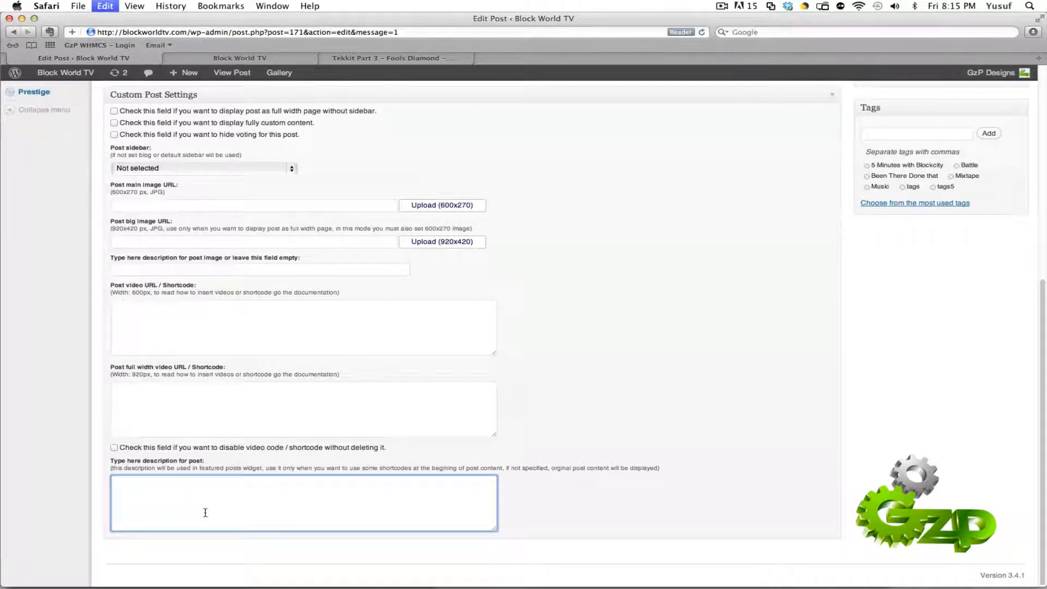
key(super+v)
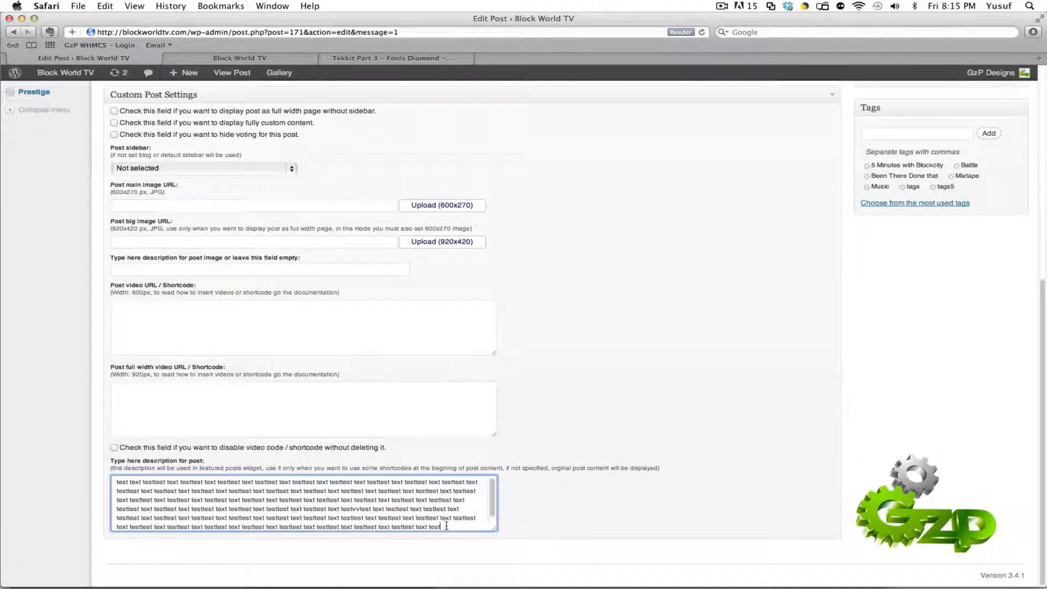
drag(444, 523, 412, 491)
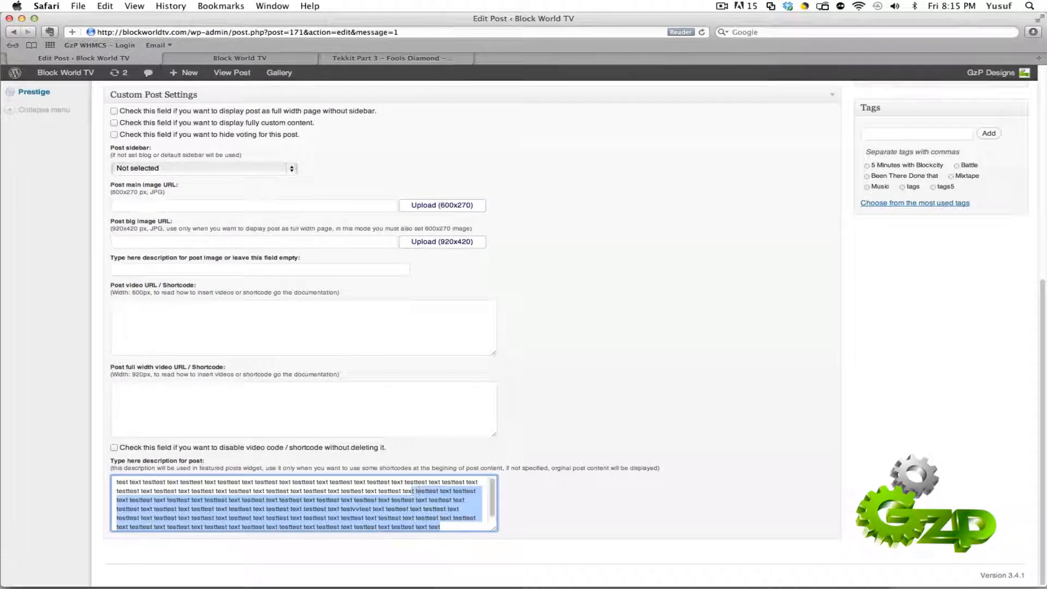
key(BackSpace)
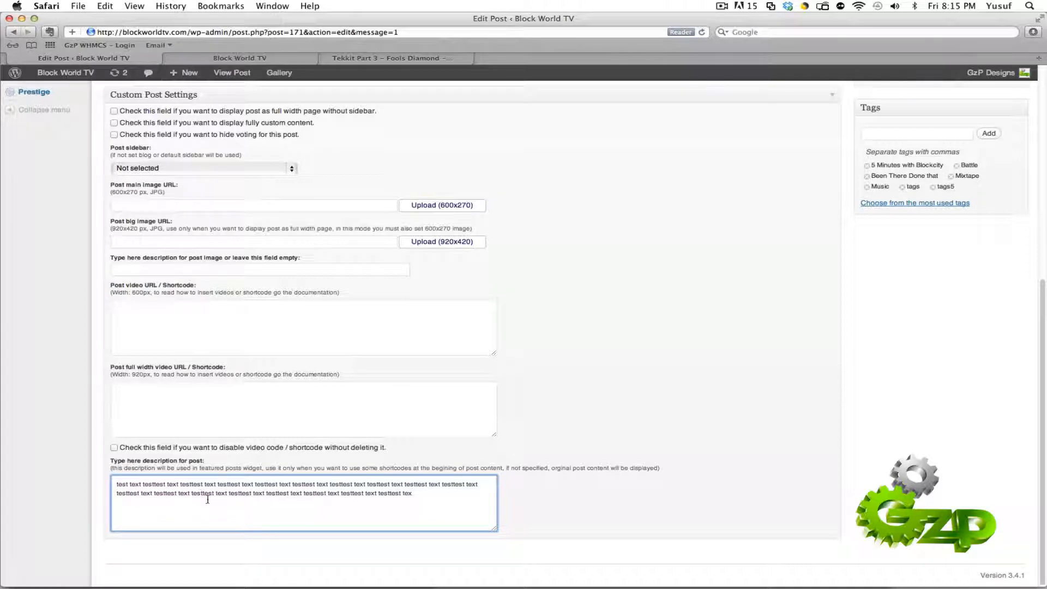
scroll(634, 448, up, 10)
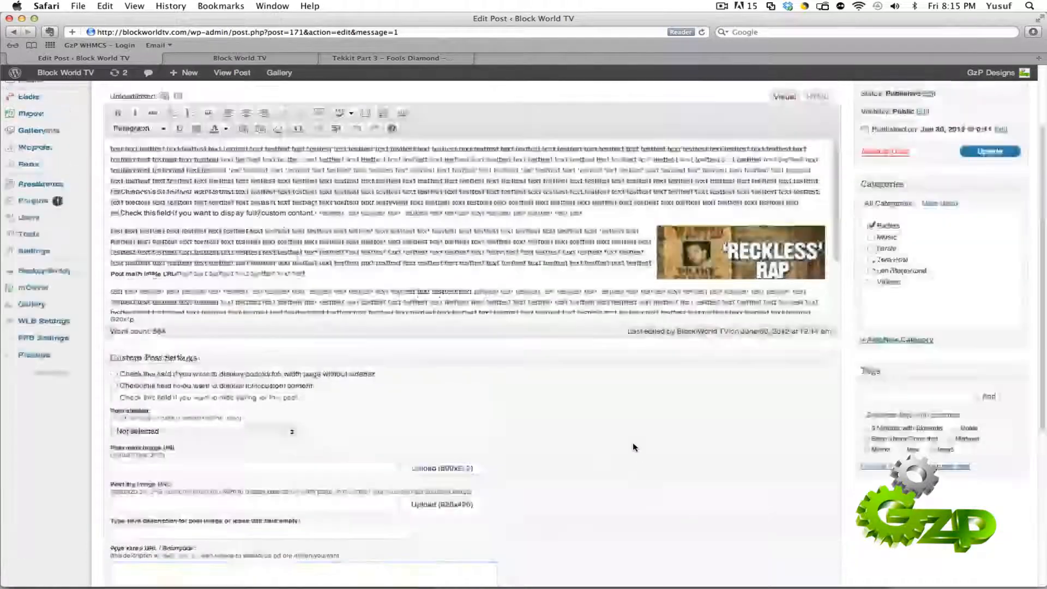
click(967, 255)
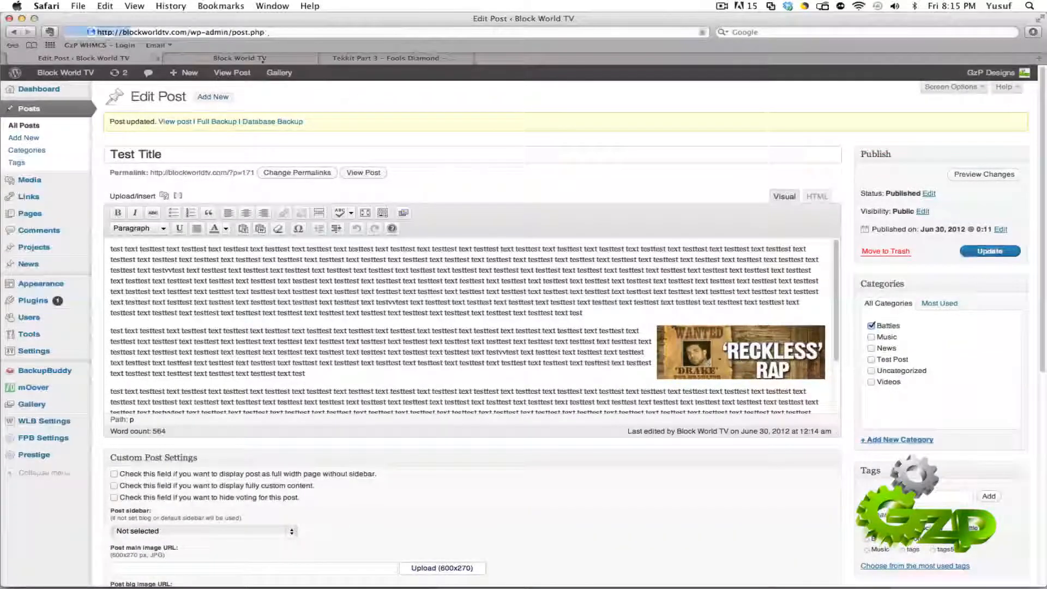
Step: Reload the site's home page and check the text shown under the "Test Title" entry
click(261, 60)
scroll(159, 331, down, 6)
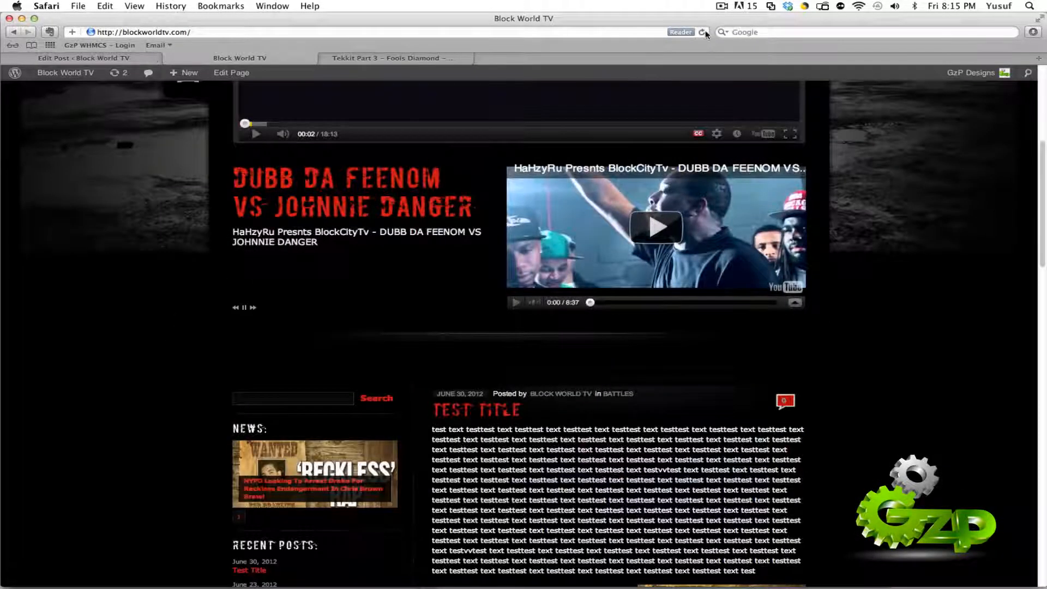
click(703, 32)
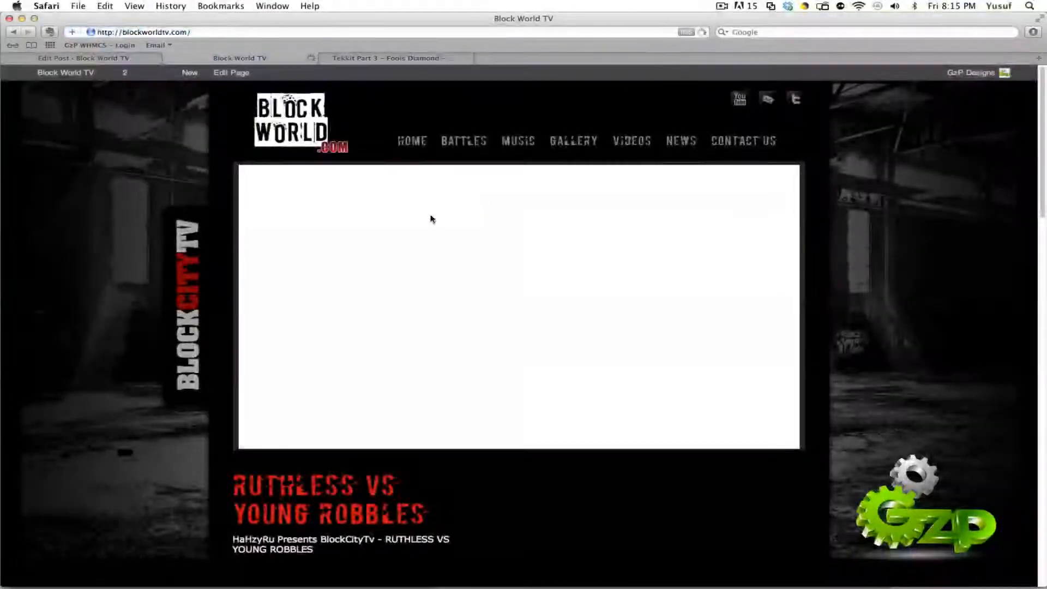
scroll(405, 242, down, 5)
scroll(407, 243, down, 10)
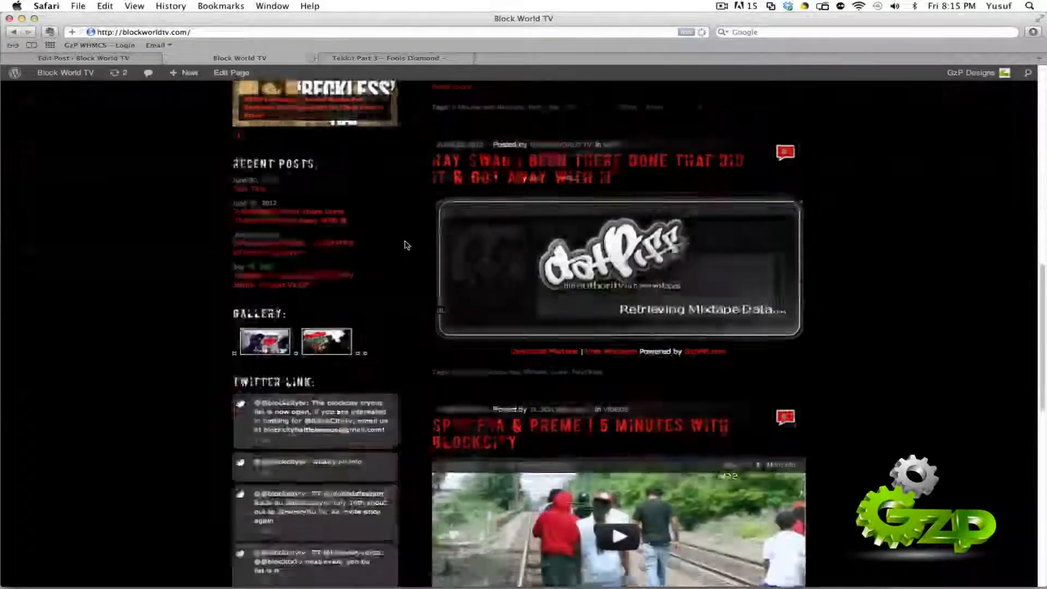
scroll(407, 244, up, 7)
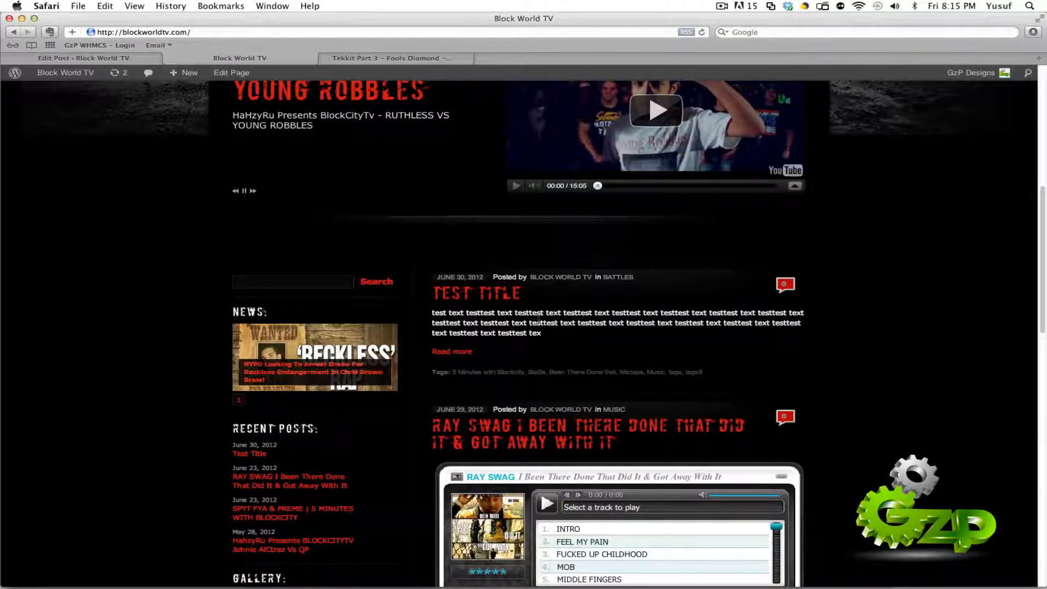
Step: Read the full "Test Title" post through its Read more link
click(453, 353)
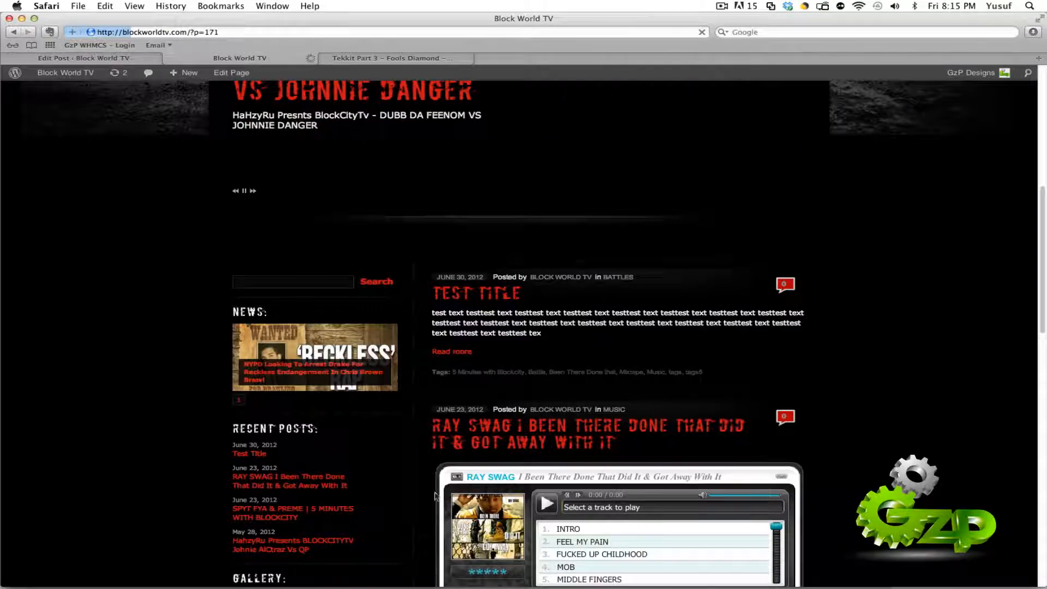
scroll(869, 378, down, 3)
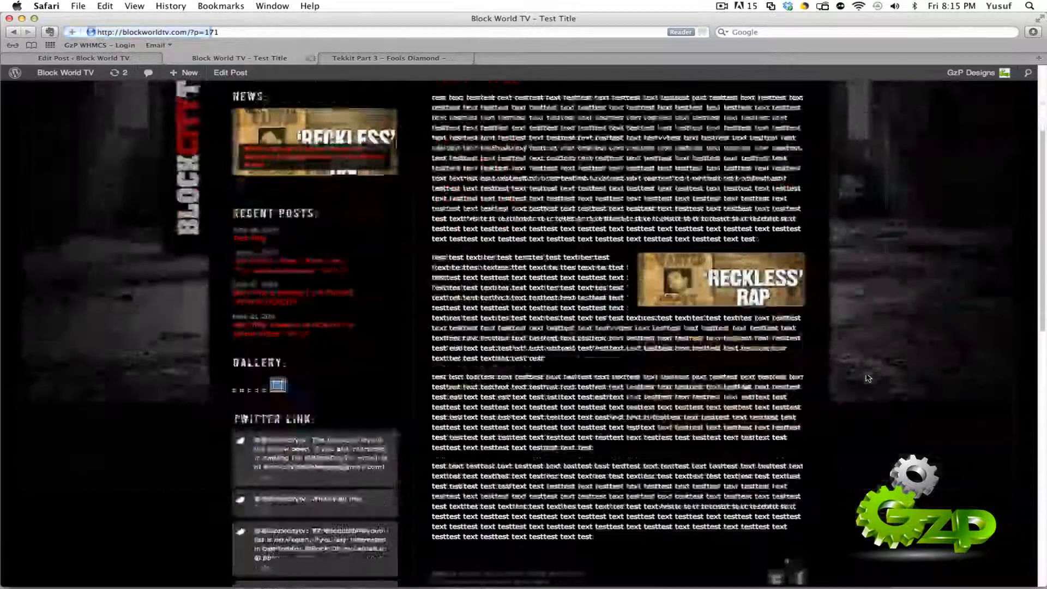
scroll(868, 378, up, 3)
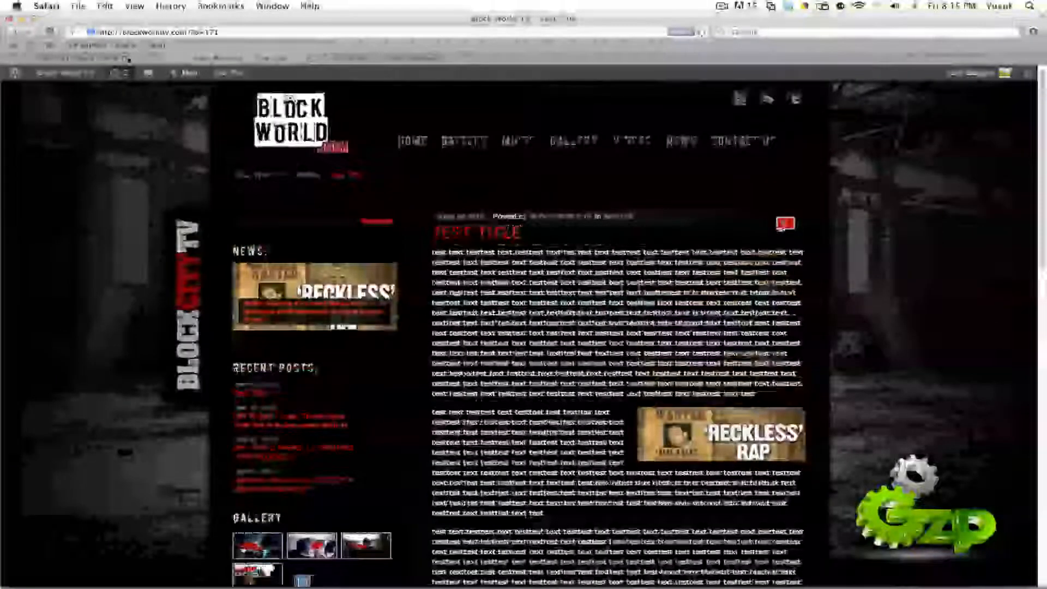
Step: Clear the text from the post's description field in the editor and update the post
click(127, 58)
scroll(522, 413, down, 15)
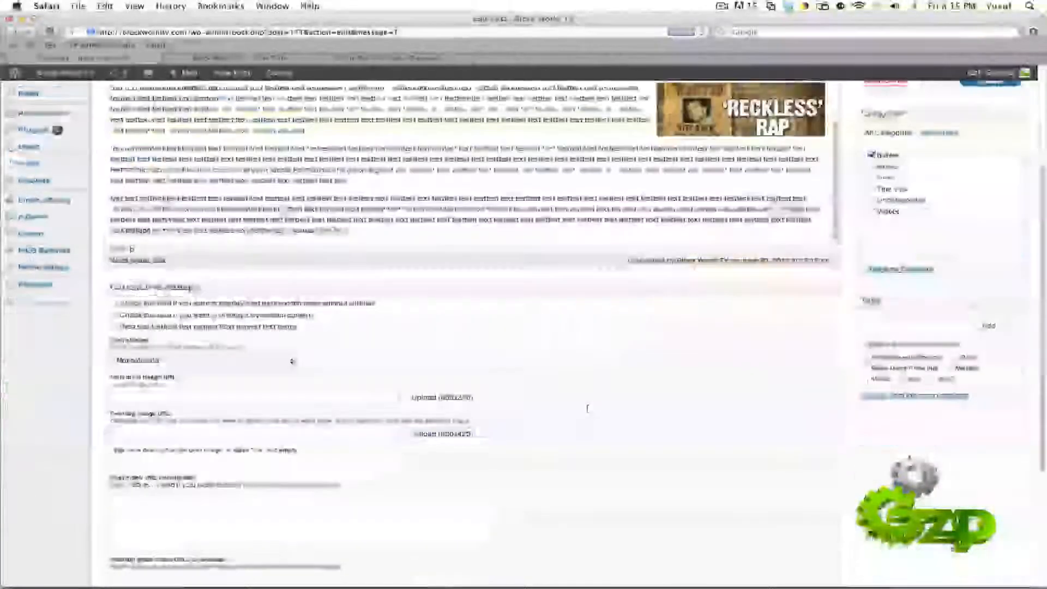
drag(413, 495, 114, 486)
key(BackSpace)
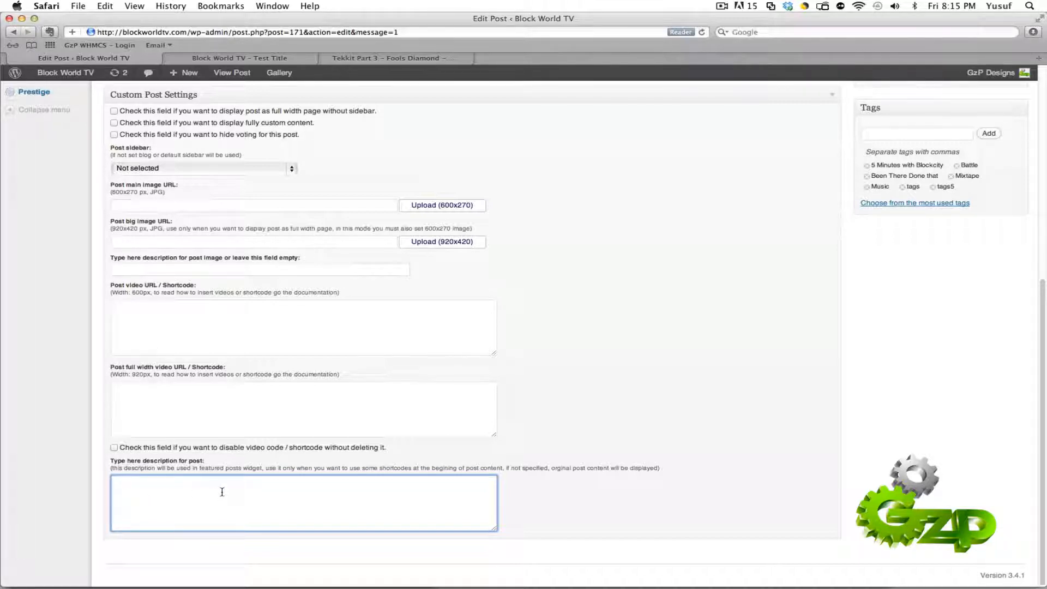
drag(118, 485, 151, 489)
scroll(401, 428, up, 10)
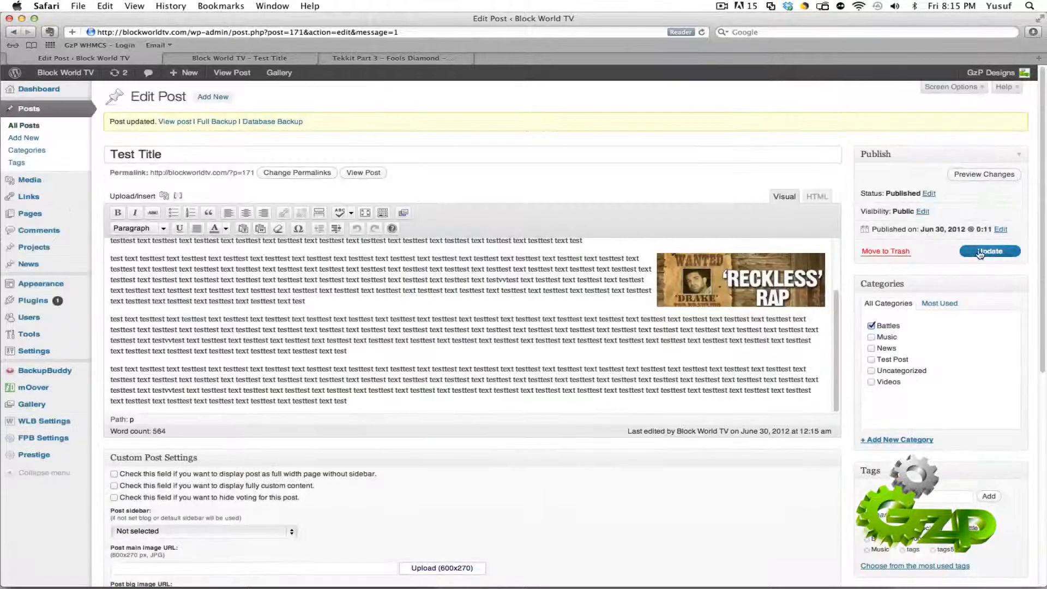
click(979, 252)
Step: Return to the site's home page and compare the "Test Title" entry with the other posts
click(221, 57)
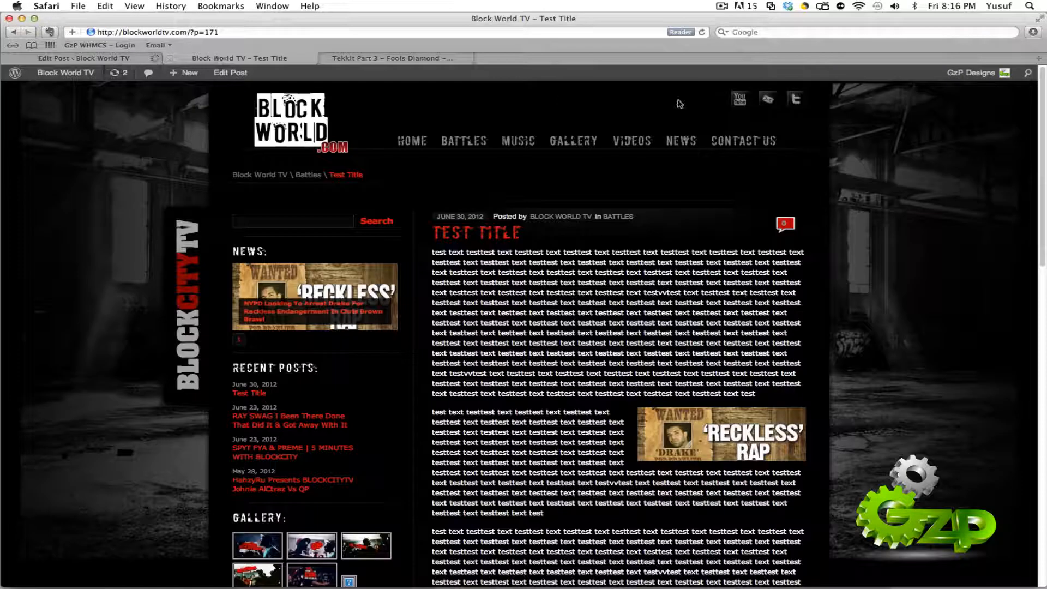
click(419, 143)
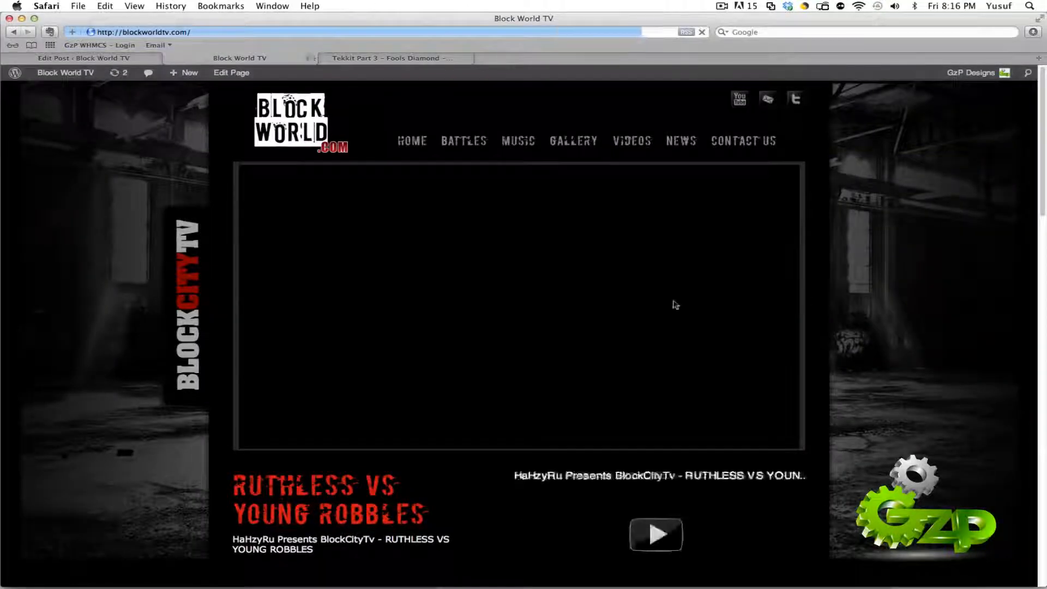
scroll(818, 300, down, 10)
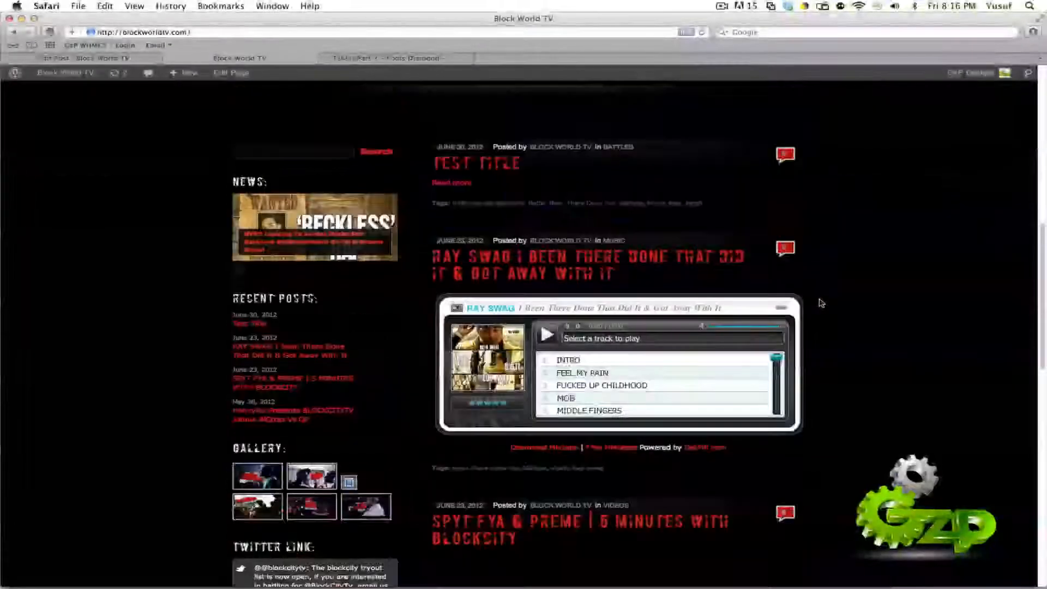
scroll(822, 303, down, 2)
scroll(741, 382, up, 6)
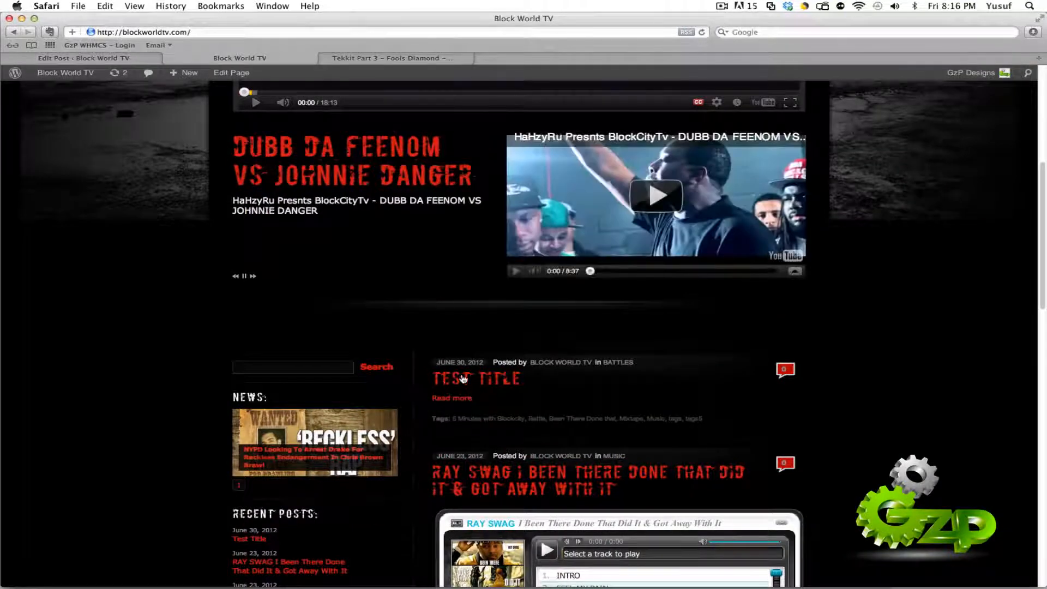
scroll(848, 434, down, 15)
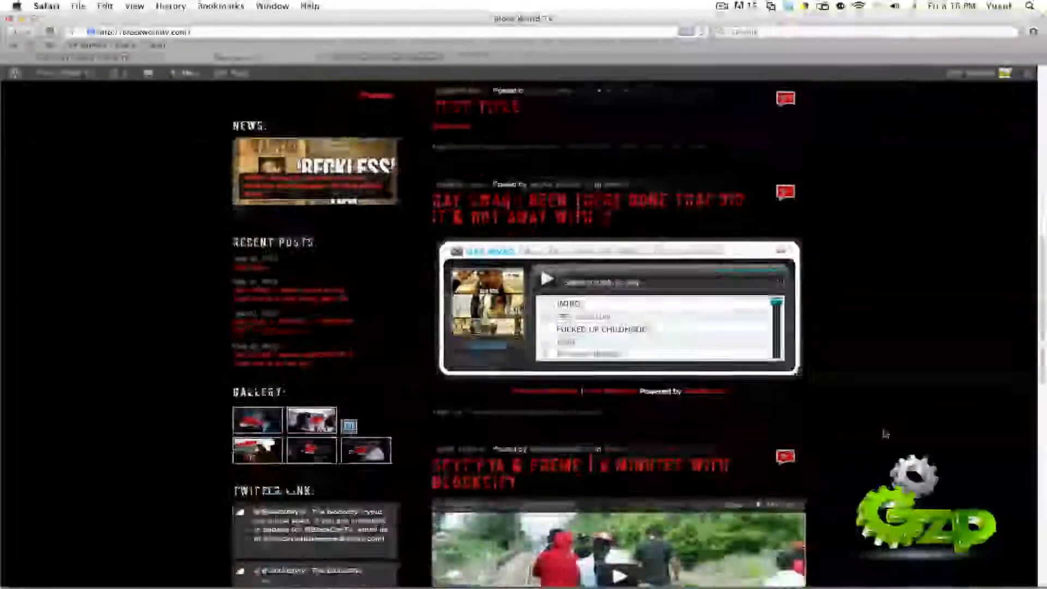
scroll(872, 384, up, 4)
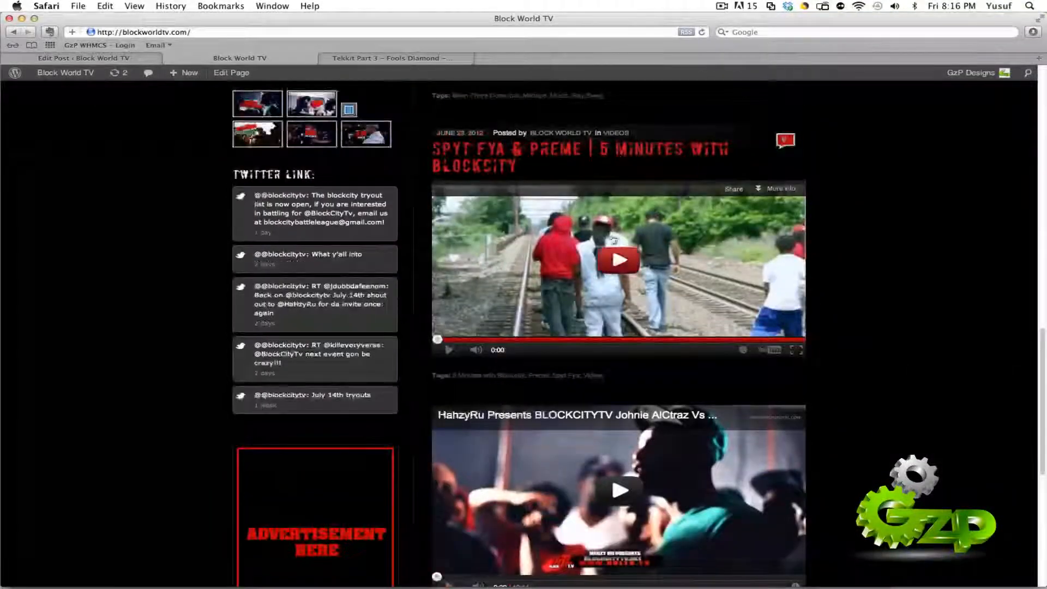
Step: Briefly play and pause the "SPYT FYA & PREME | 5 MINUTES WITH BLOCKCITY" video, and look through that post's own page
click(621, 259)
click(450, 350)
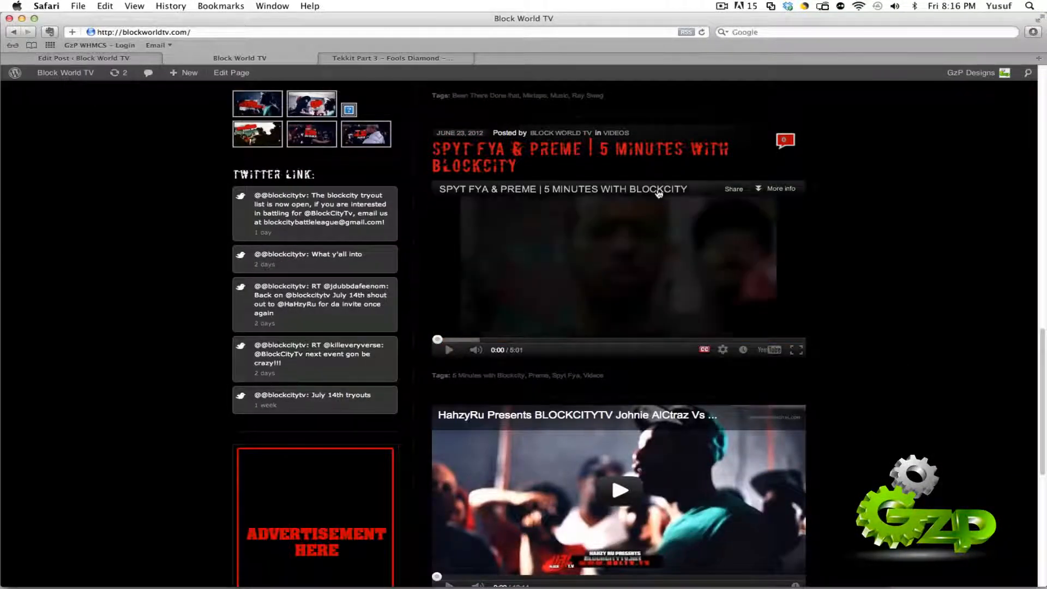
click(657, 152)
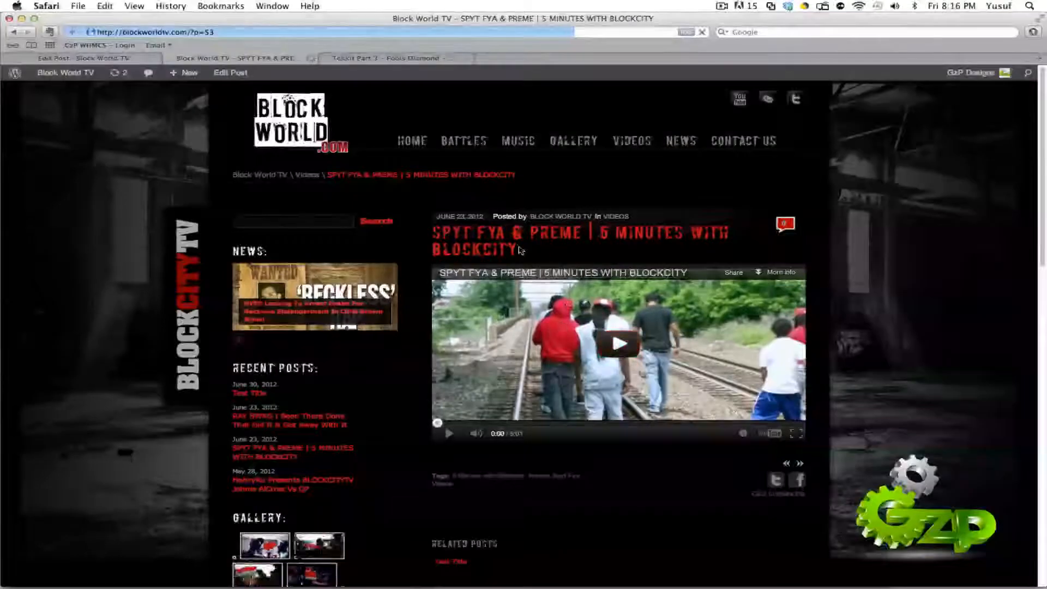
scroll(624, 426, down, 5)
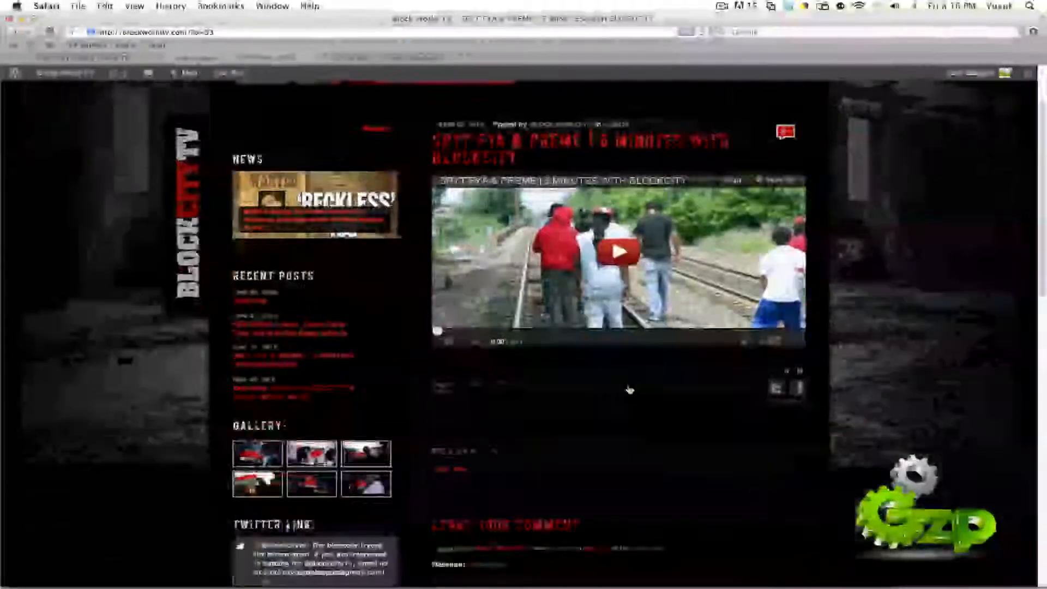
click(571, 466)
scroll(571, 467, up, 5)
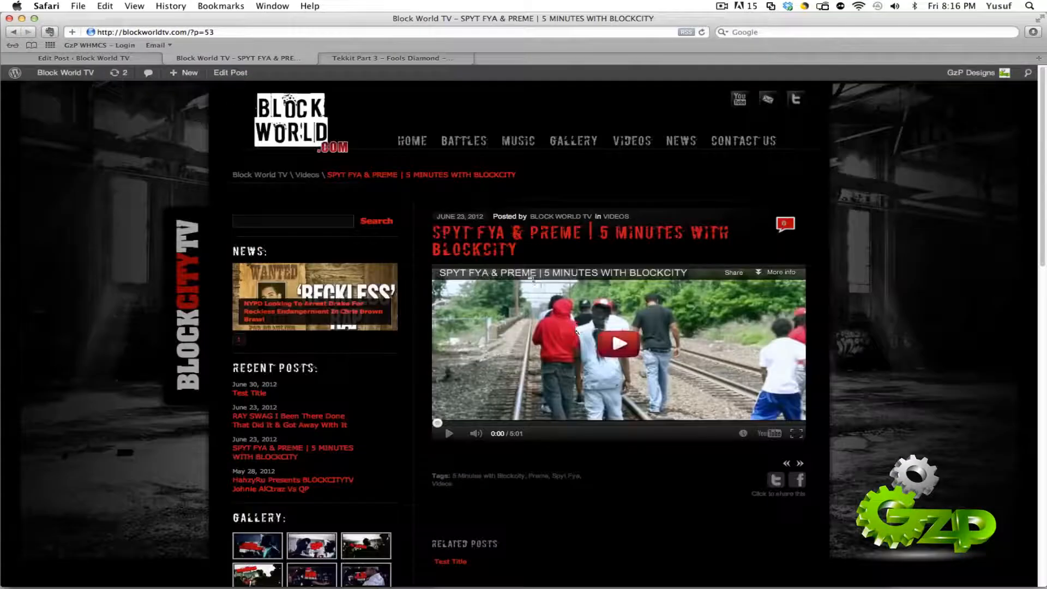
Step: Set the "Test Title" post's main image to drake2 from the Media Library at Medium size (300 × 135)
click(130, 64)
scroll(447, 314, down, 3)
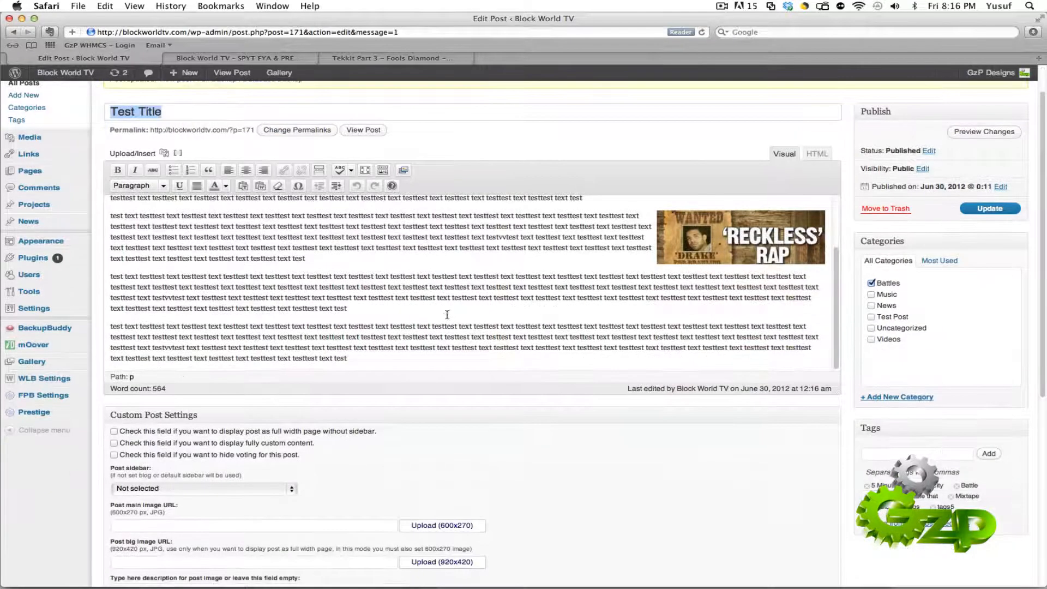
scroll(447, 315, down, 3)
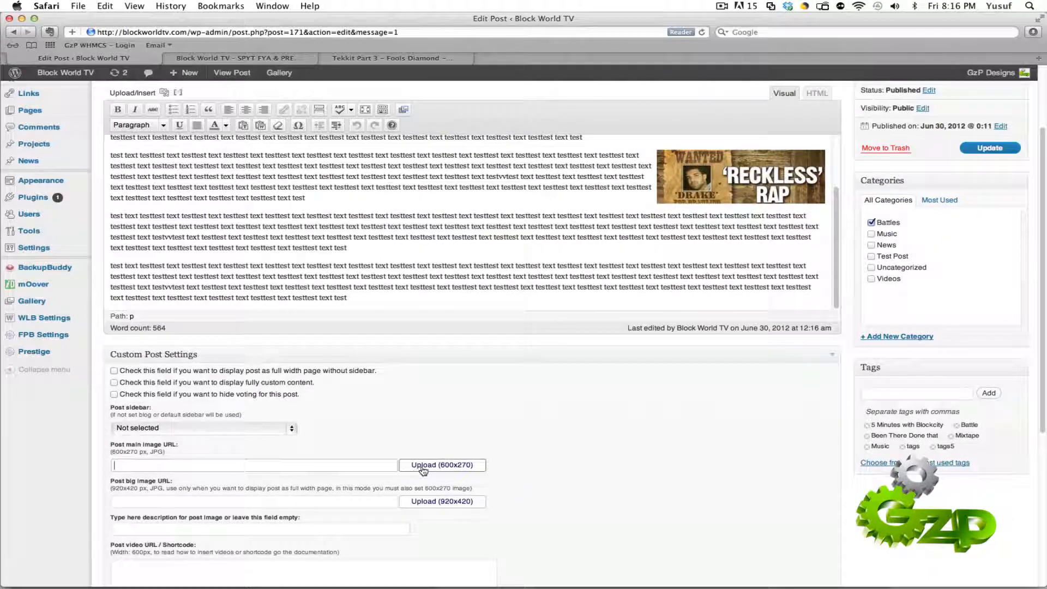
click(423, 466)
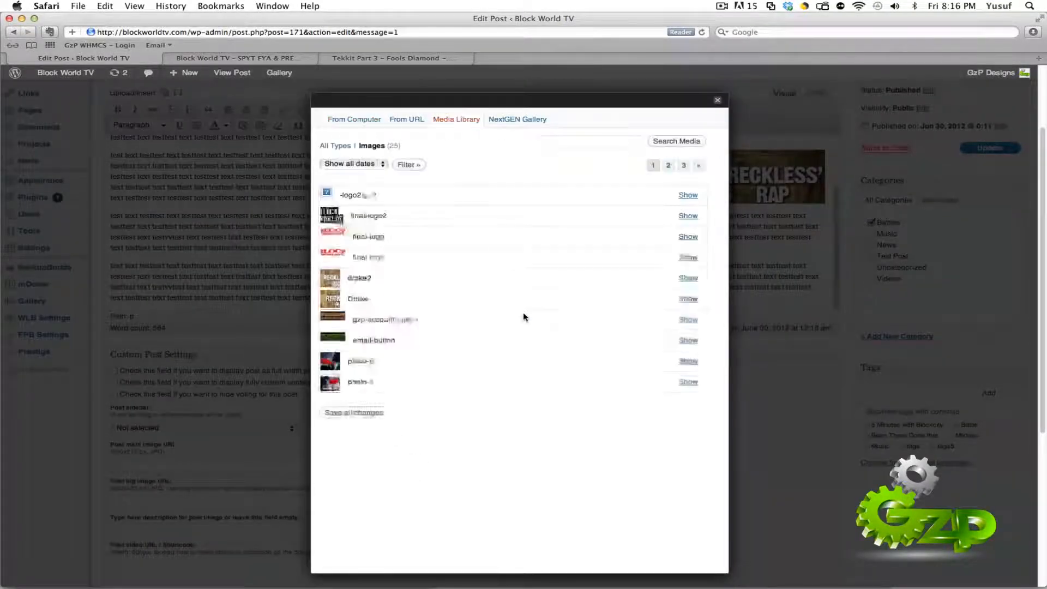
click(689, 278)
scroll(606, 322, down, 3)
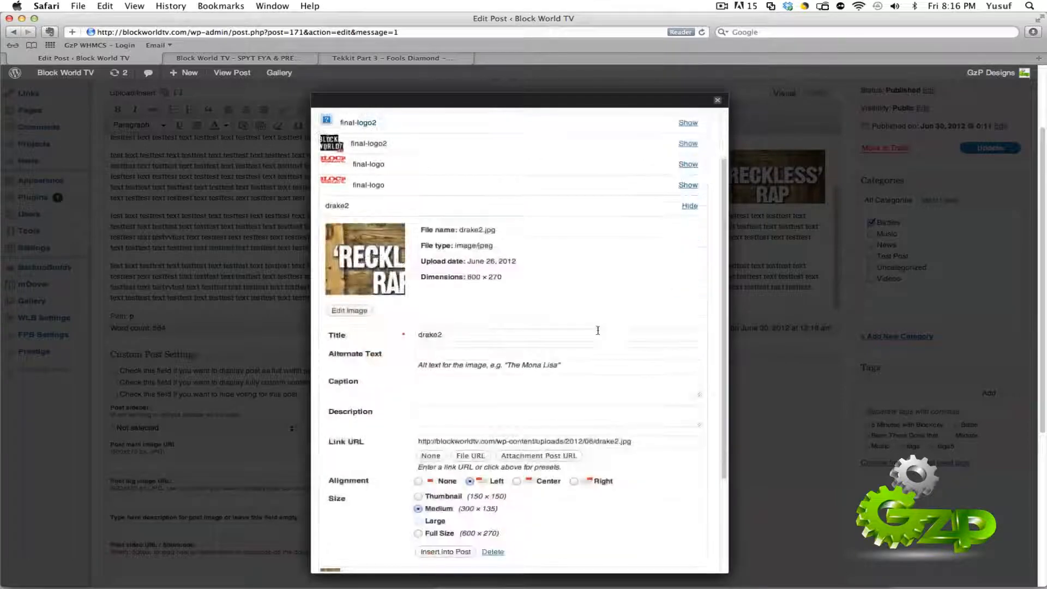
click(457, 552)
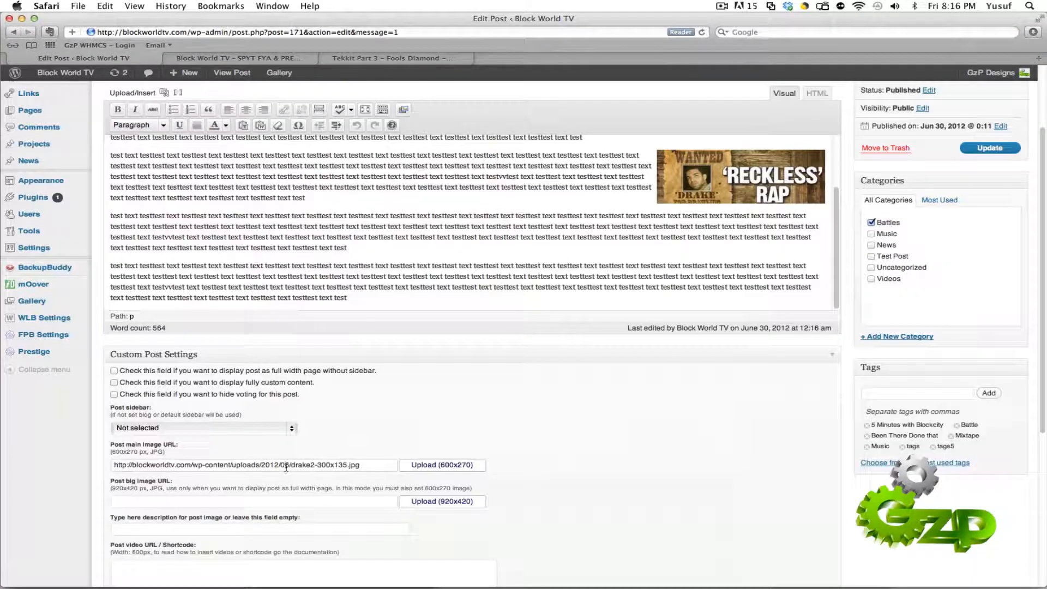
triple_click(286, 467)
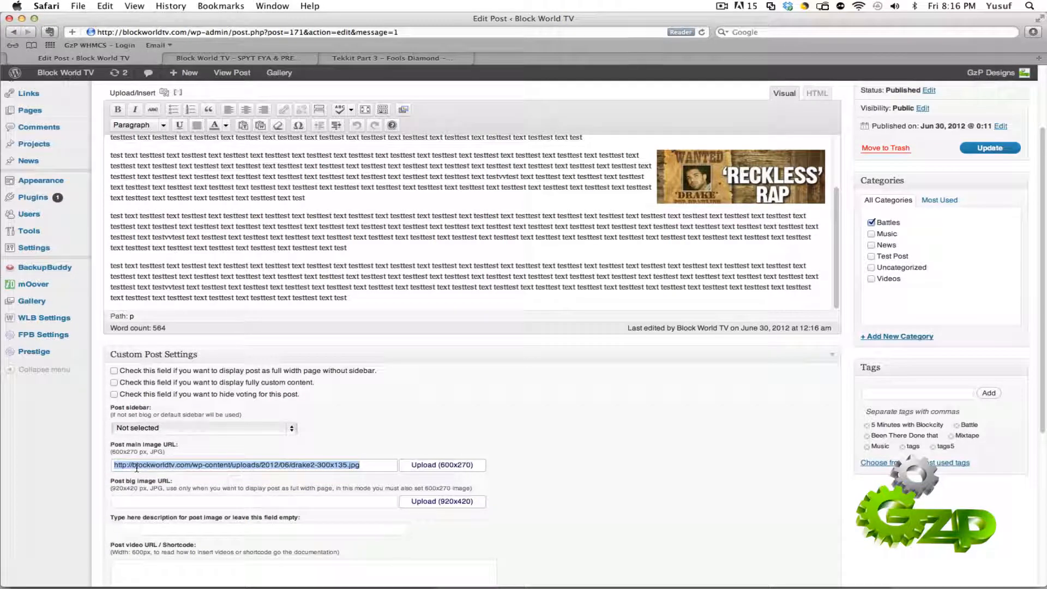
triple_click(281, 467)
Step: Update the post with its main image and go back to the site's home page
scroll(669, 470, up, 4)
click(990, 251)
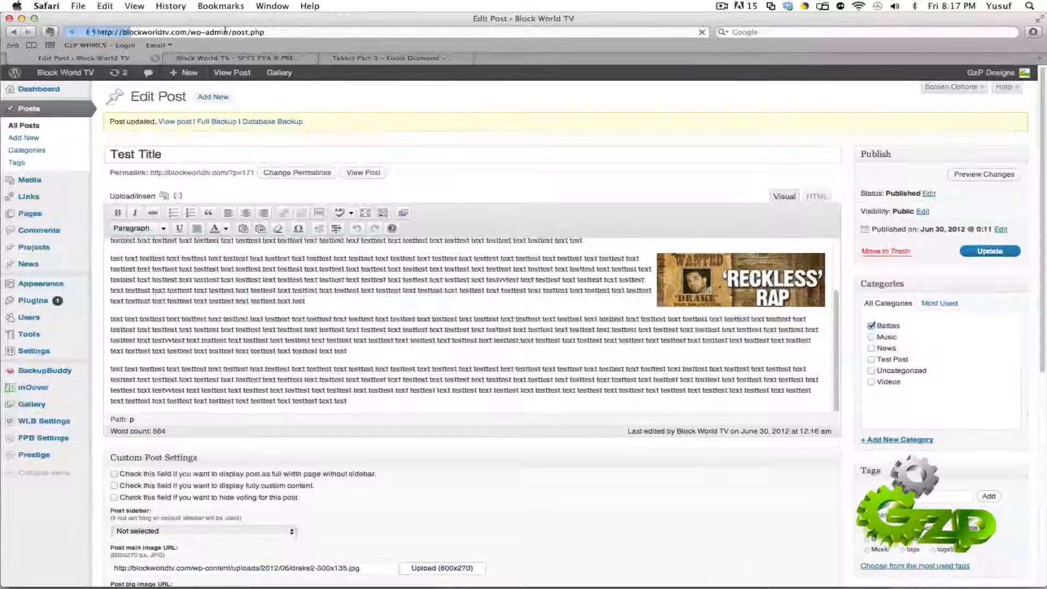
click(195, 58)
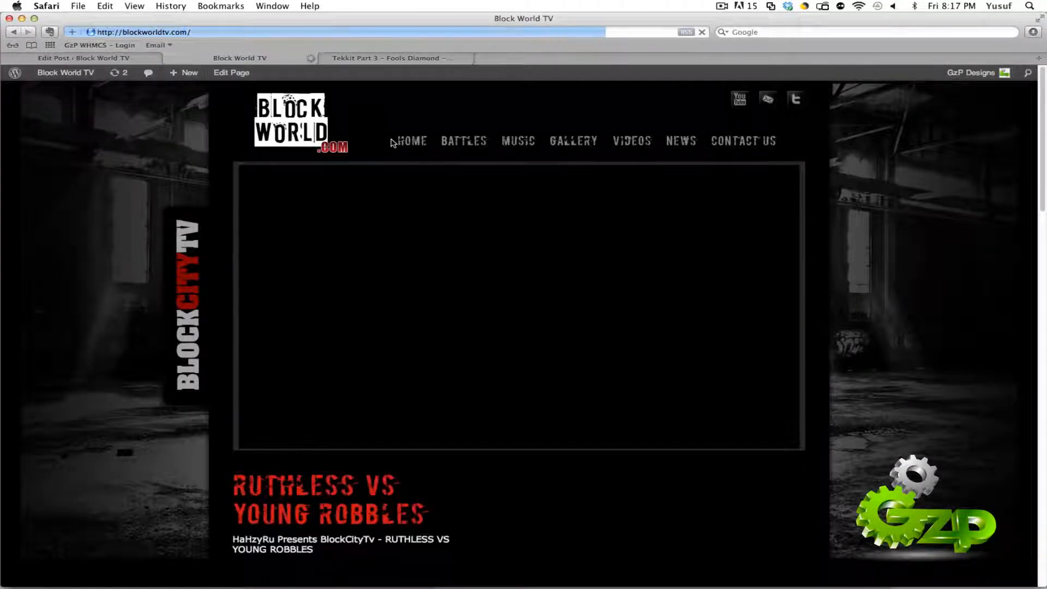
Step: Look over the "Test Title" entry on the site's home page to check how its main image is displayed
key(XF86AudioMute)
scroll(854, 246, down, 2)
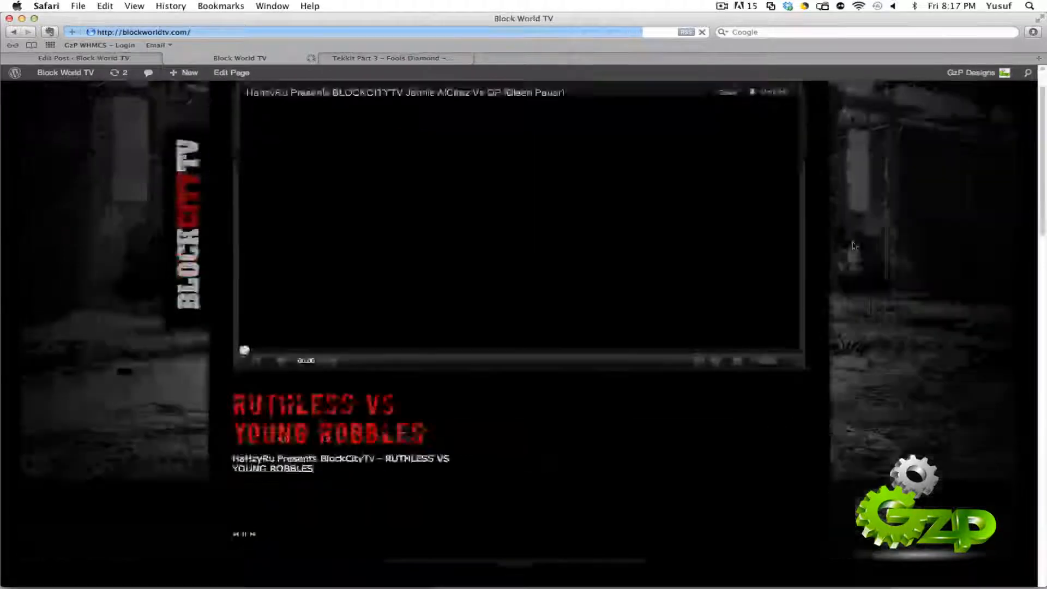
scroll(854, 246, down, 6)
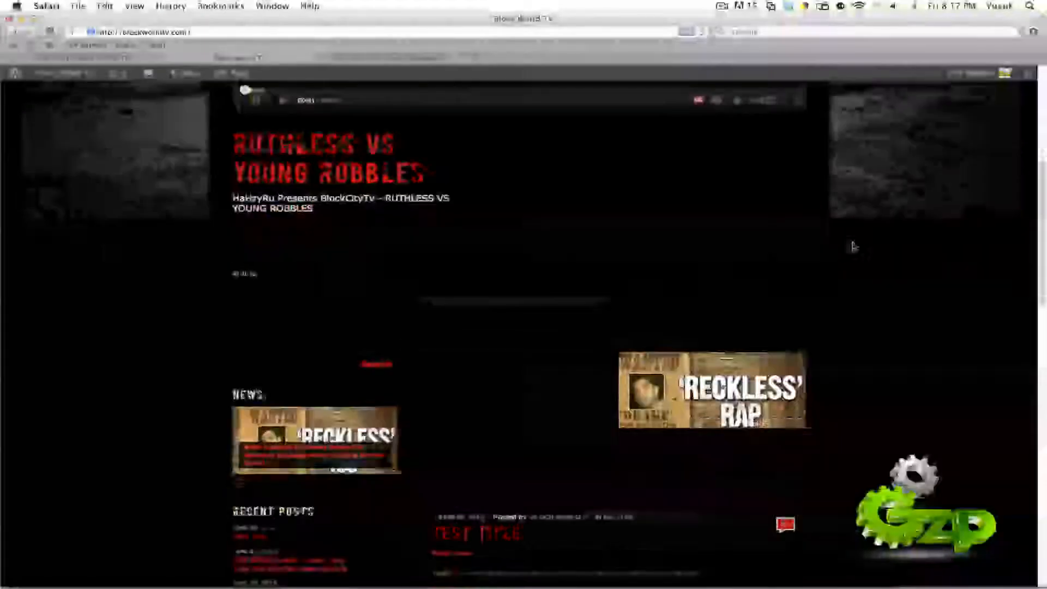
scroll(848, 325, down, 2)
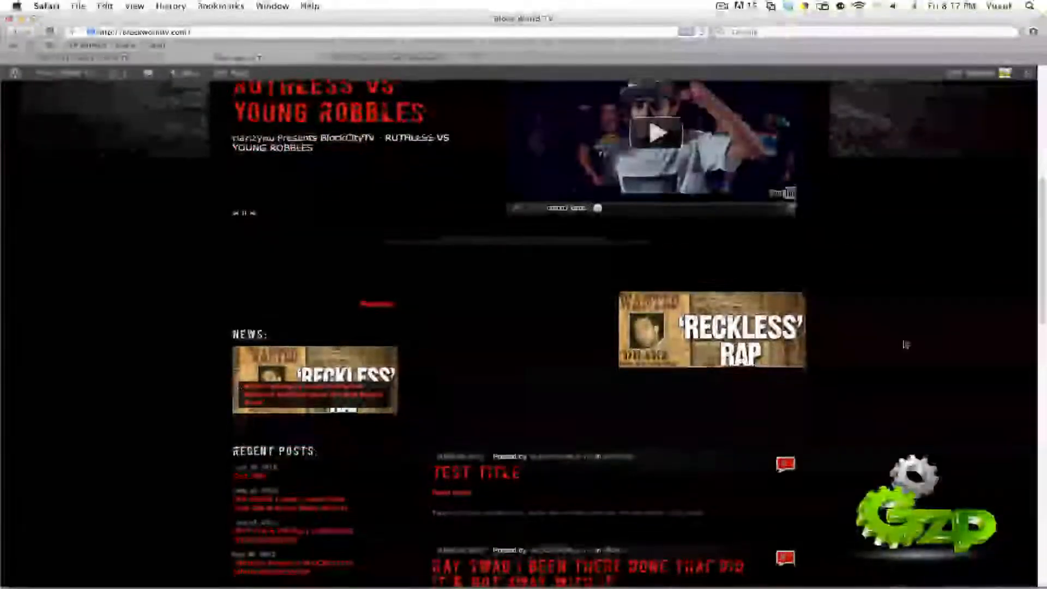
scroll(718, 263, down, 2)
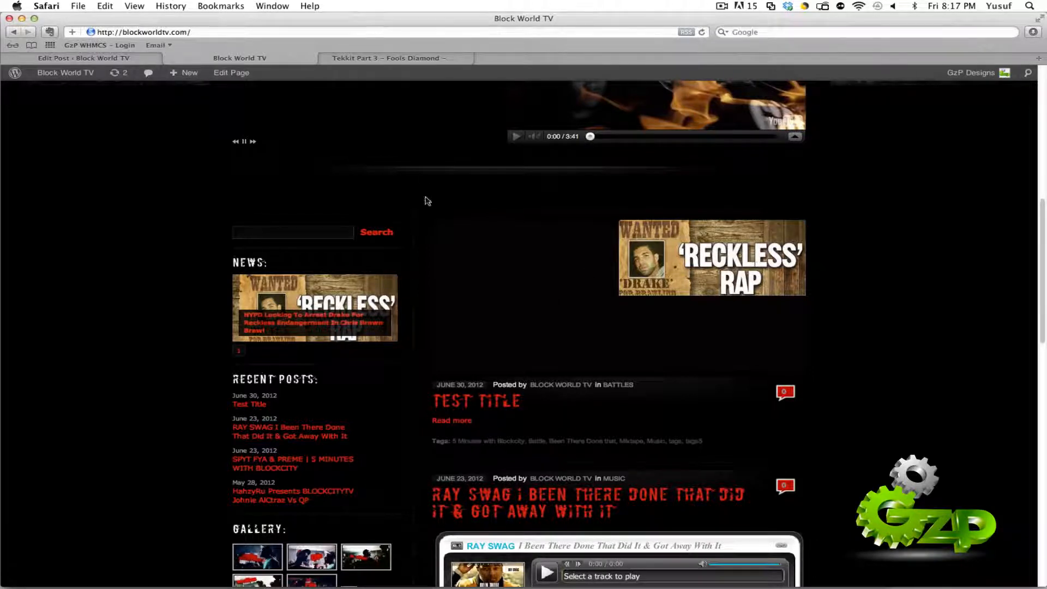
Step: Return to the post editor and clear the post main image URL in the Custom Post Settings
click(128, 60)
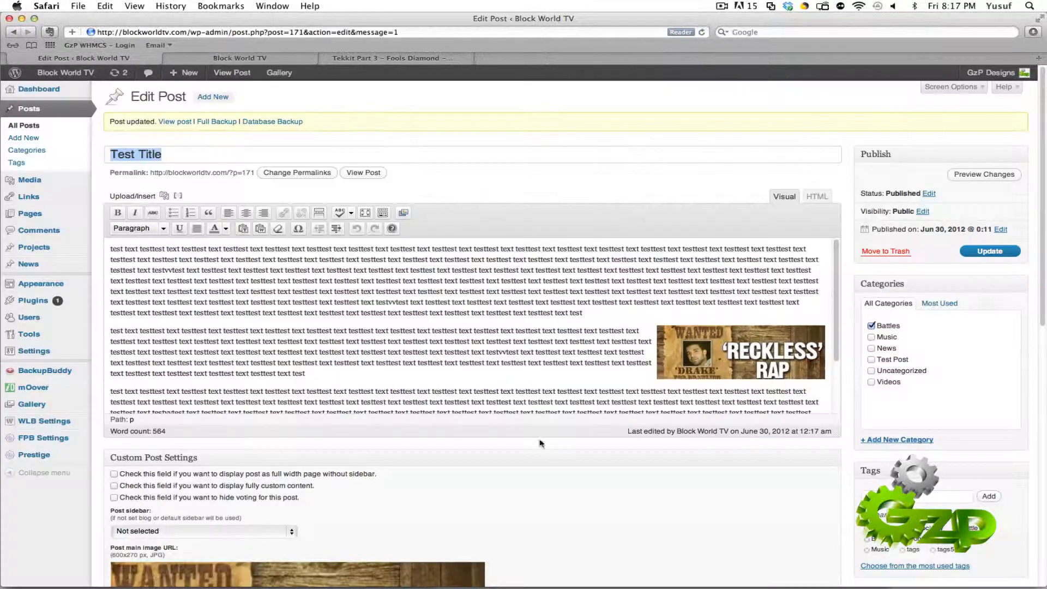
scroll(540, 443, down, 8)
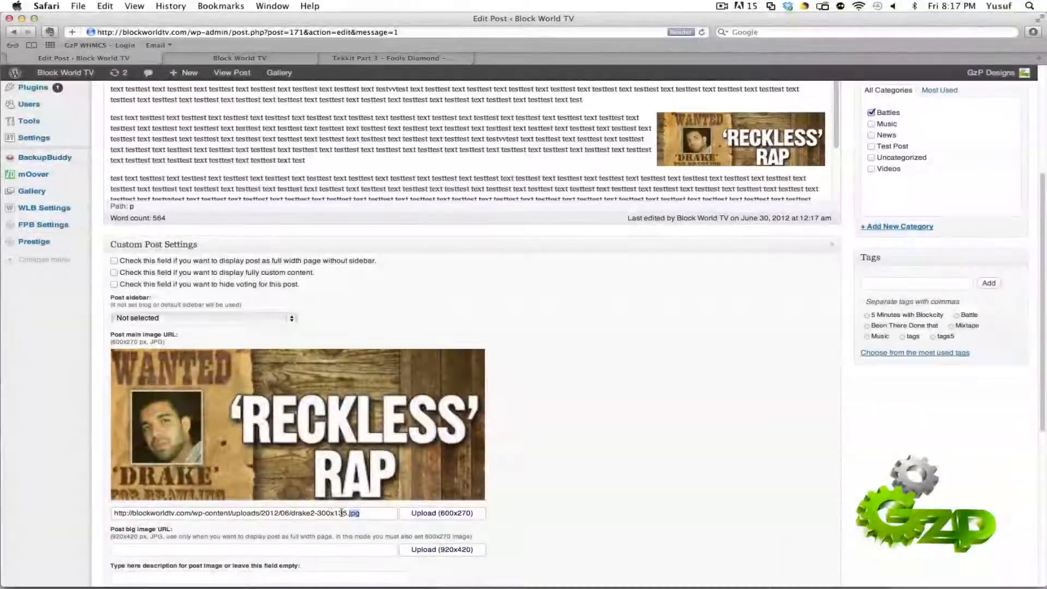
key(super+a)
key(BackSpace)
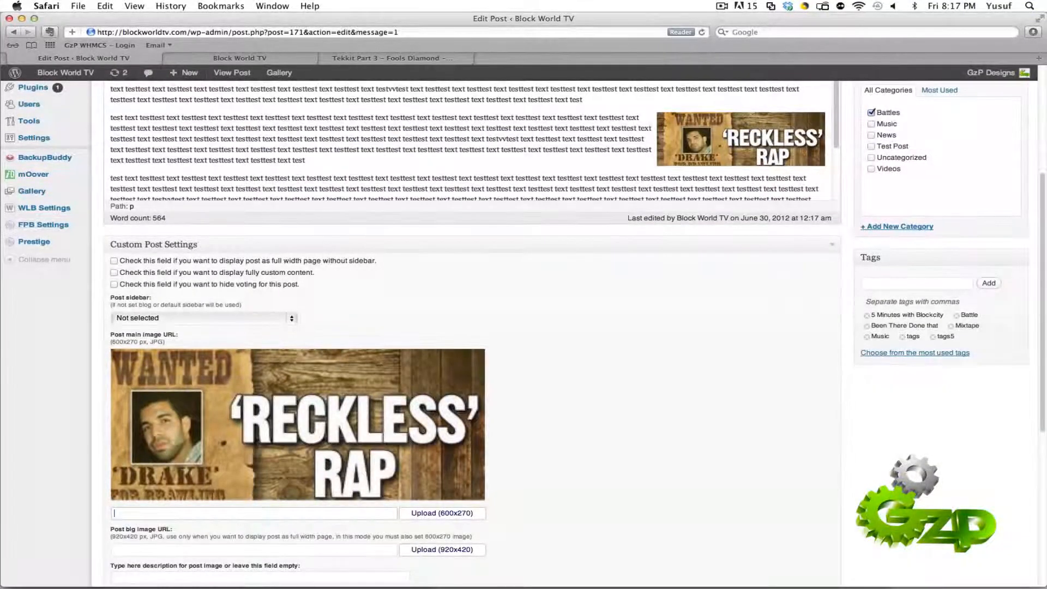
Step: Set the post's main image to drake2 from the Media Library at Full Size (600 × 270)
click(467, 512)
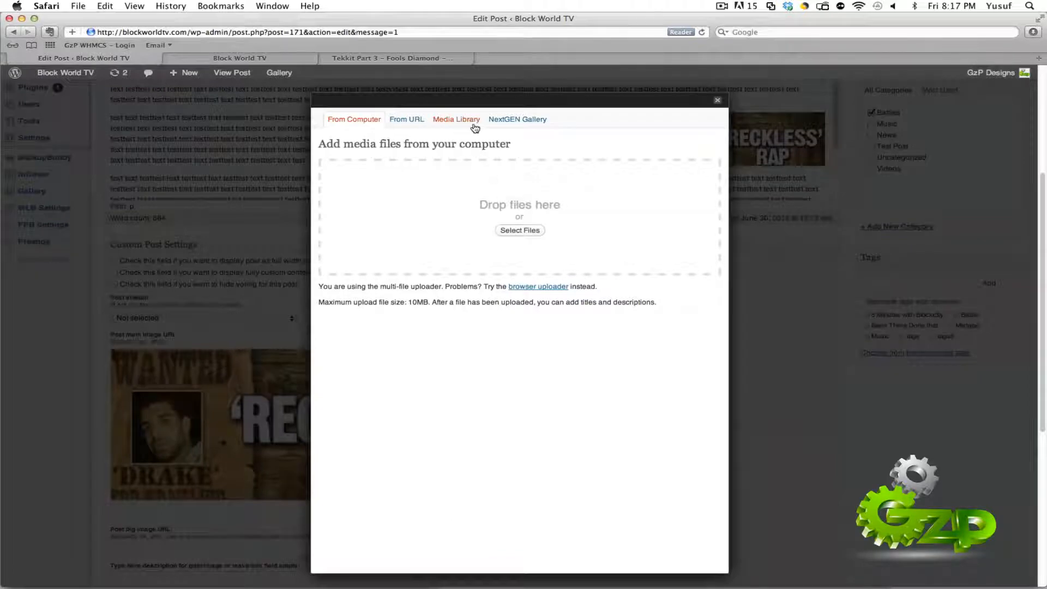
click(473, 126)
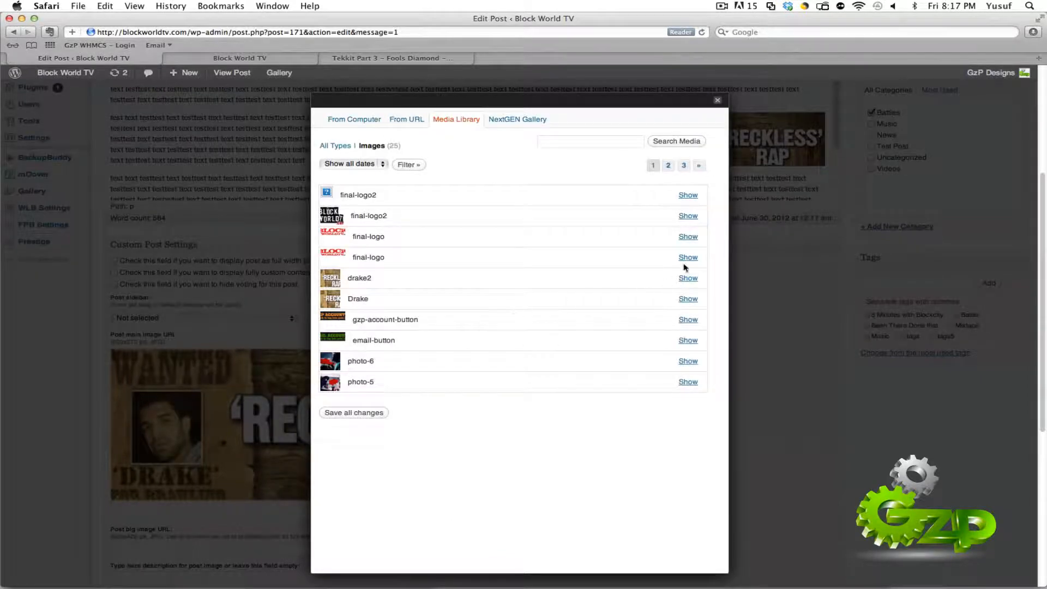
click(688, 279)
scroll(528, 306, down, 3)
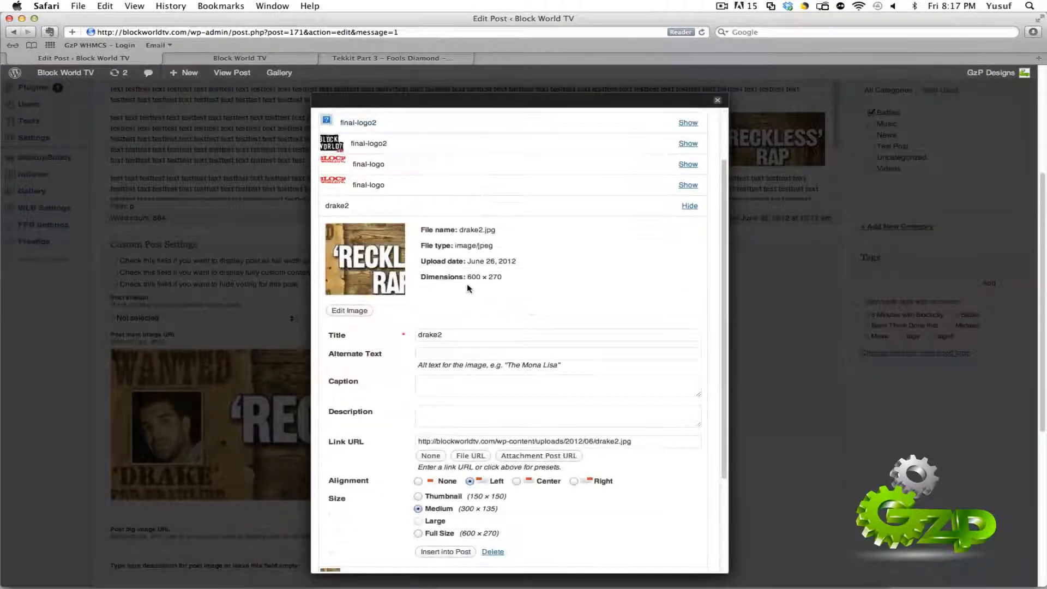
scroll(601, 386, down, 3)
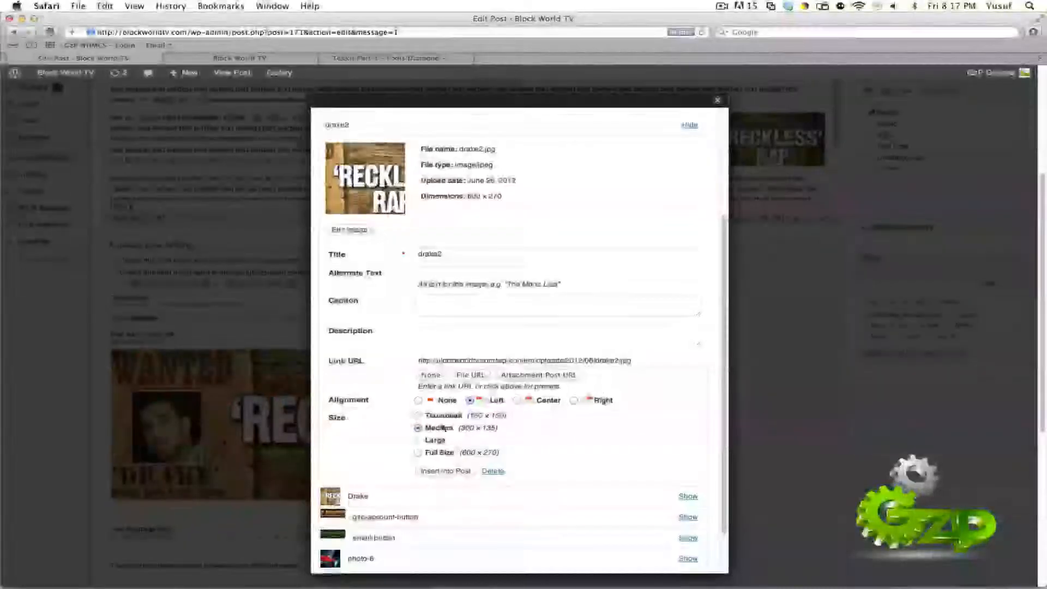
click(418, 453)
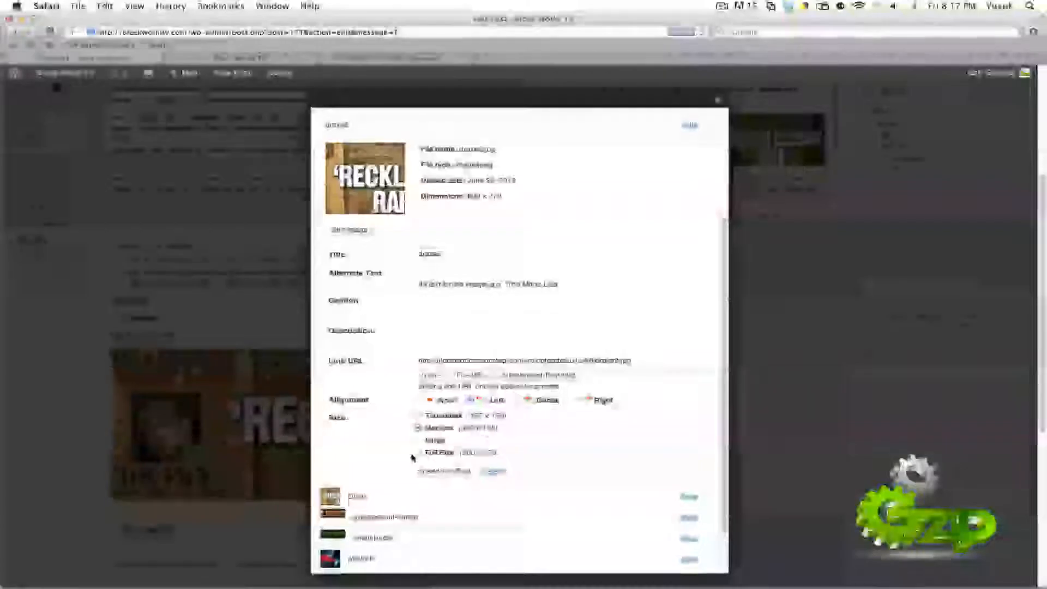
click(446, 472)
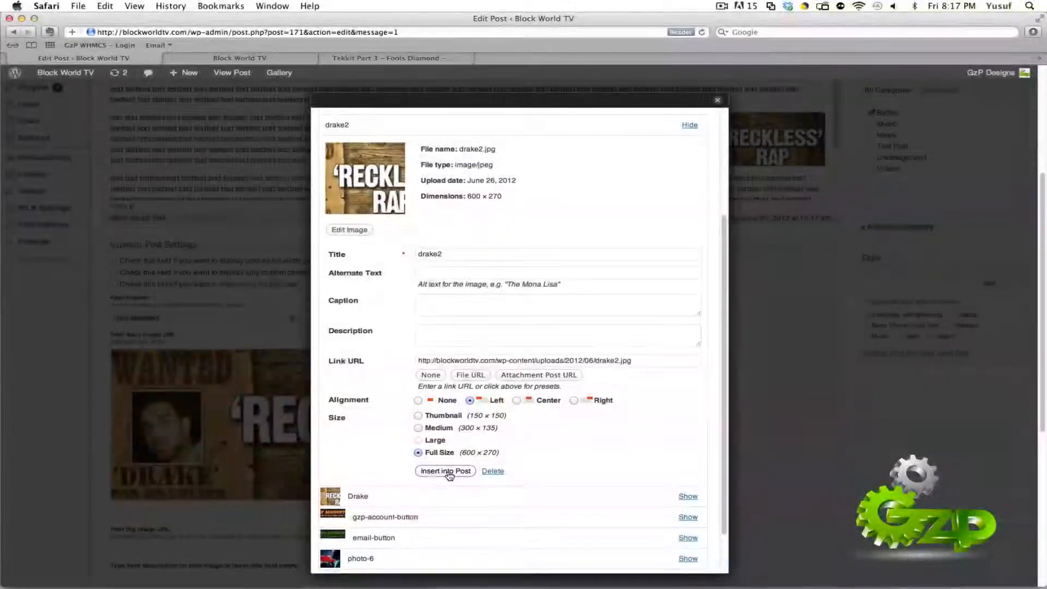
Step: Update the post and reload the site's home page to check the "Test Title" entry's main image
scroll(450, 476, up, 8)
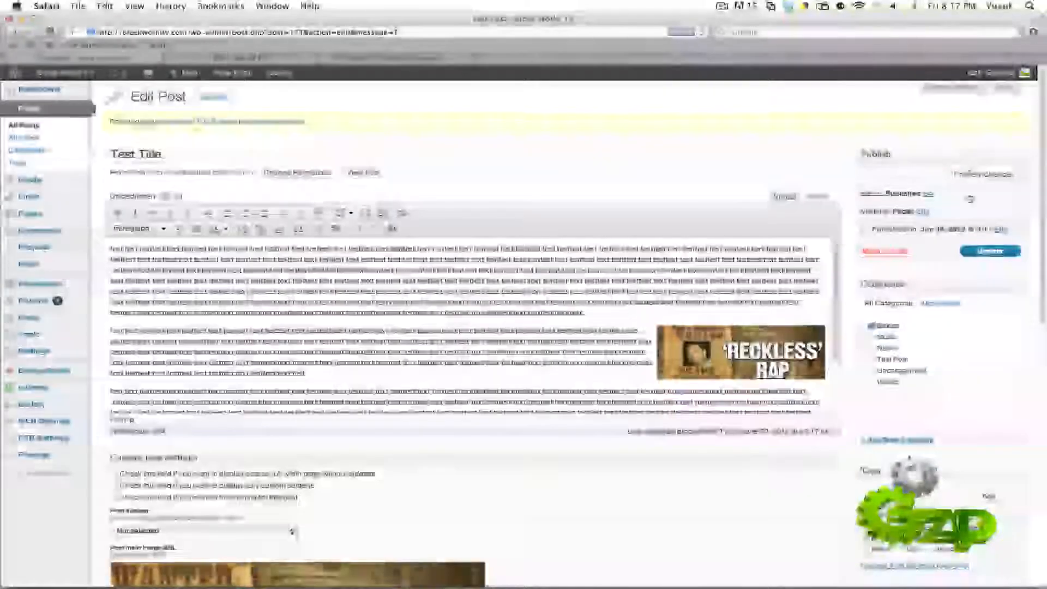
click(977, 253)
click(264, 58)
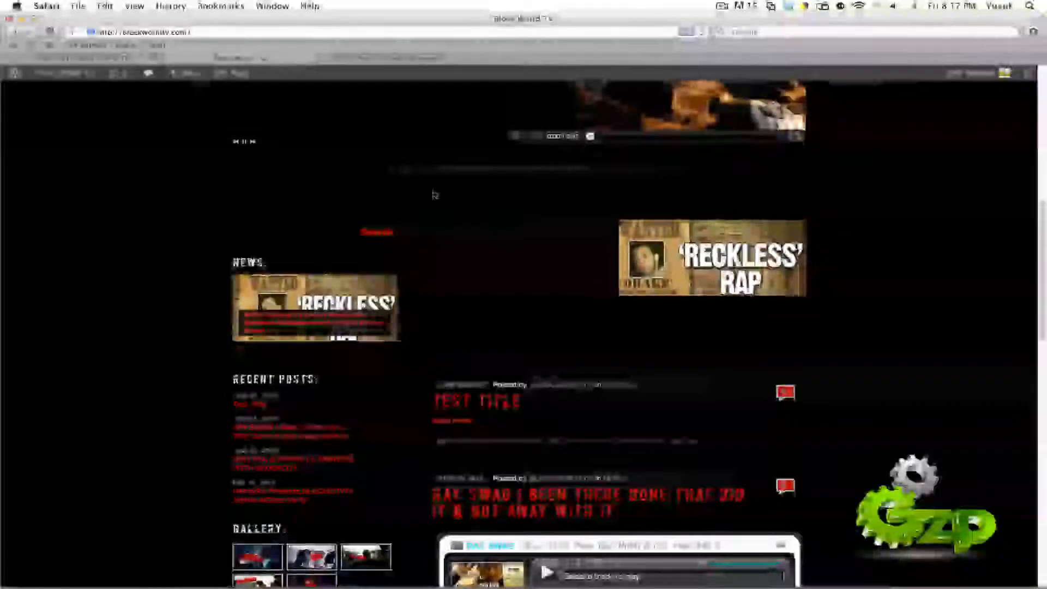
click(702, 32)
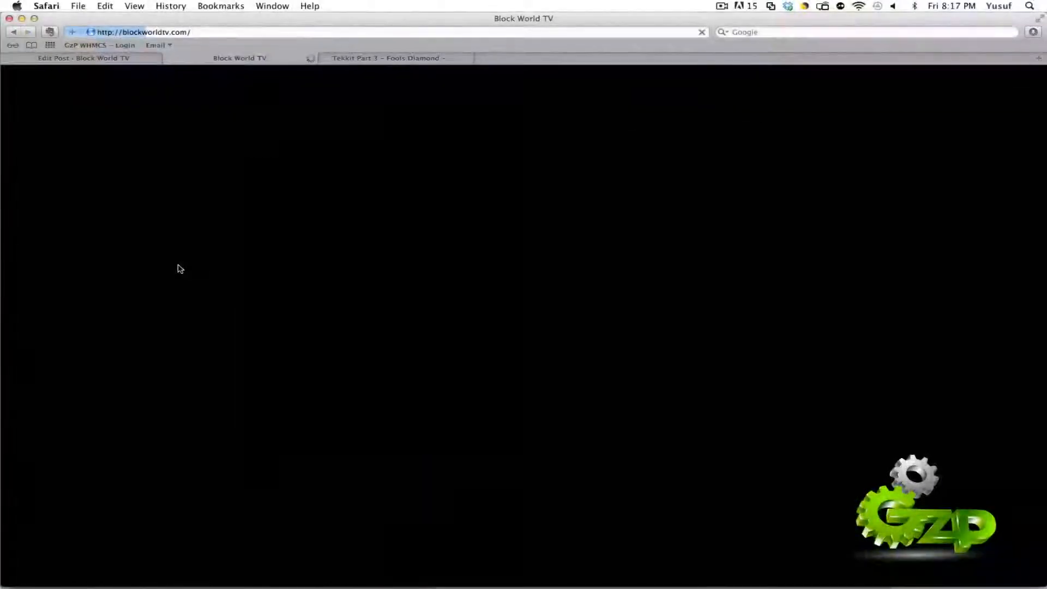
scroll(341, 281, down, 12)
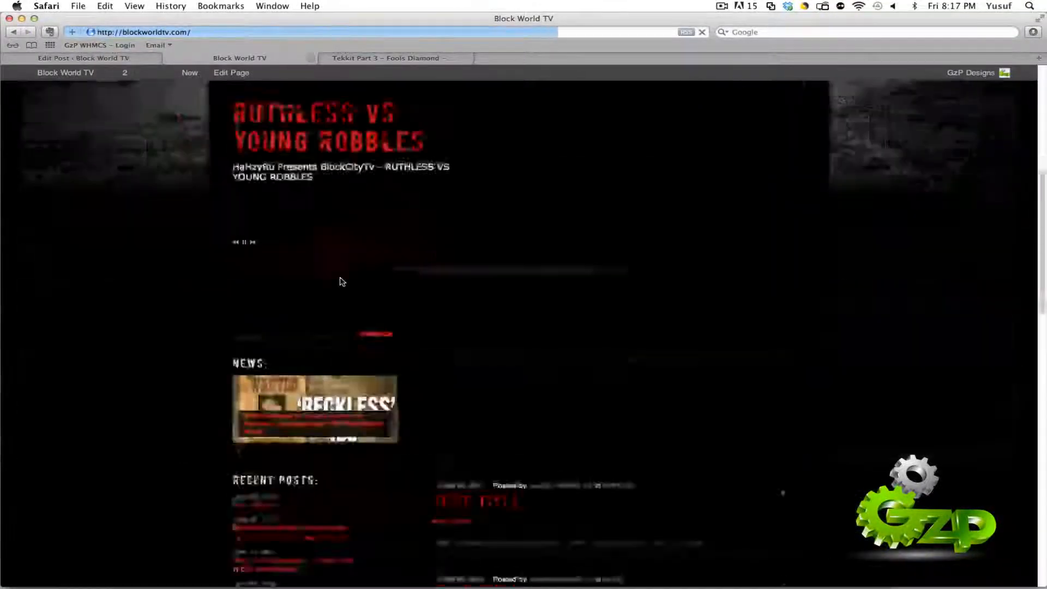
scroll(342, 281, up, 2)
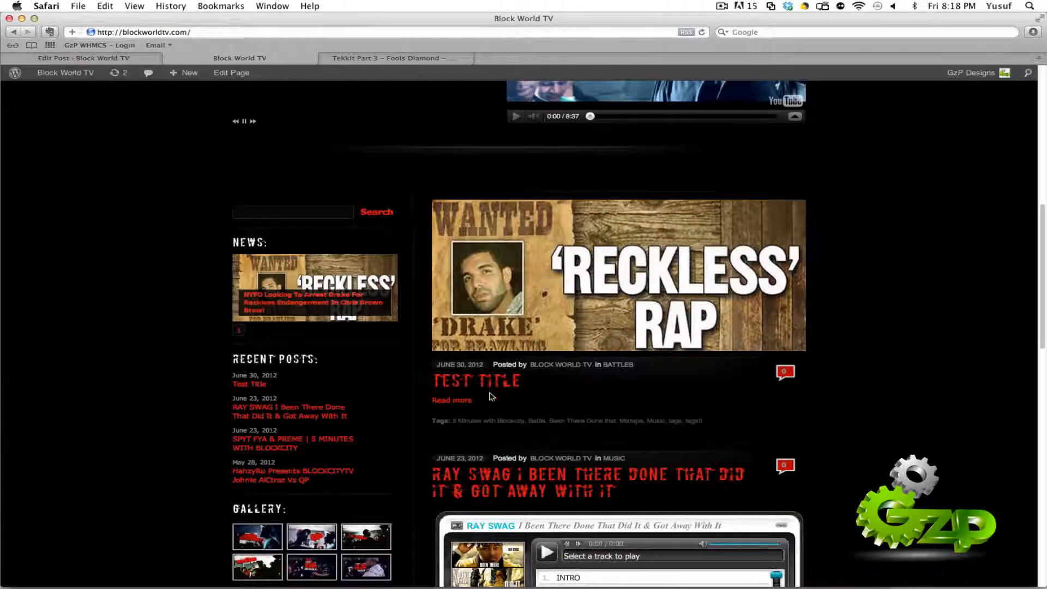
Step: Open the full "Test Title" post and look through its text, tags, share links, related posts and comment form
click(456, 403)
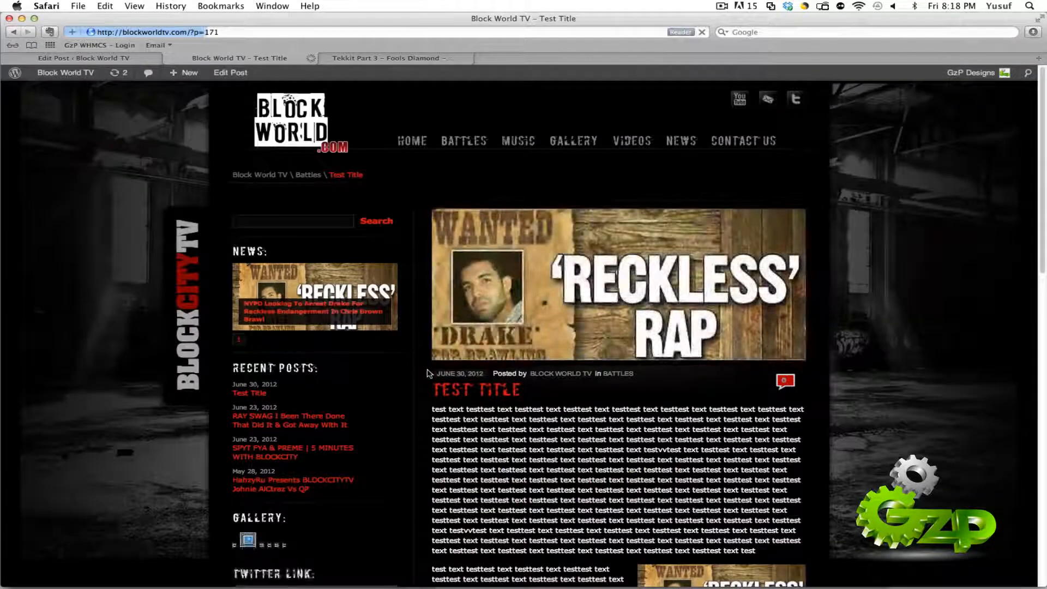
scroll(463, 332, down, 5)
scroll(507, 297, down, 2)
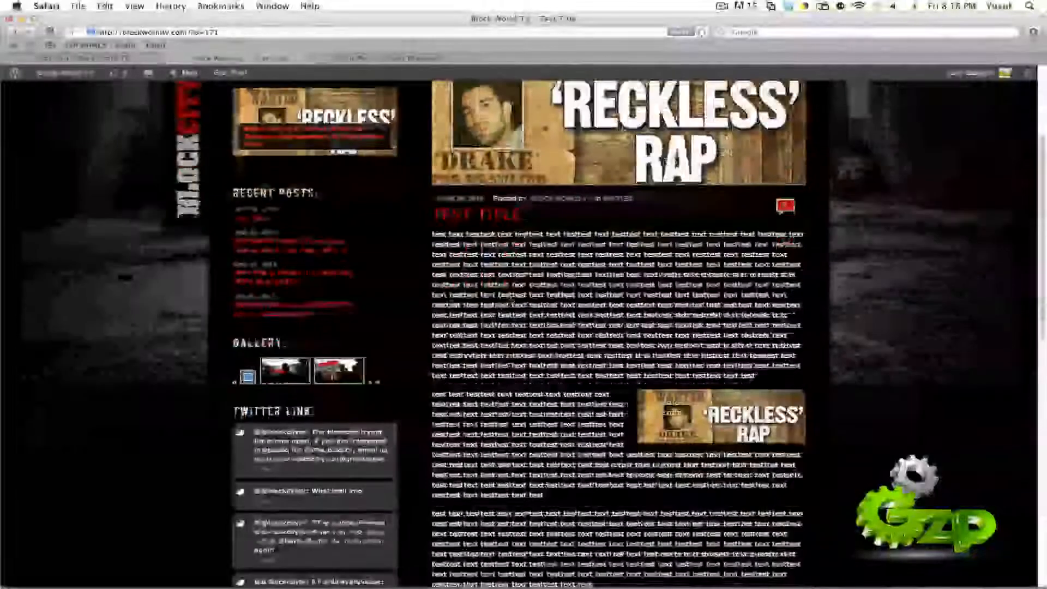
scroll(506, 295, up, 4)
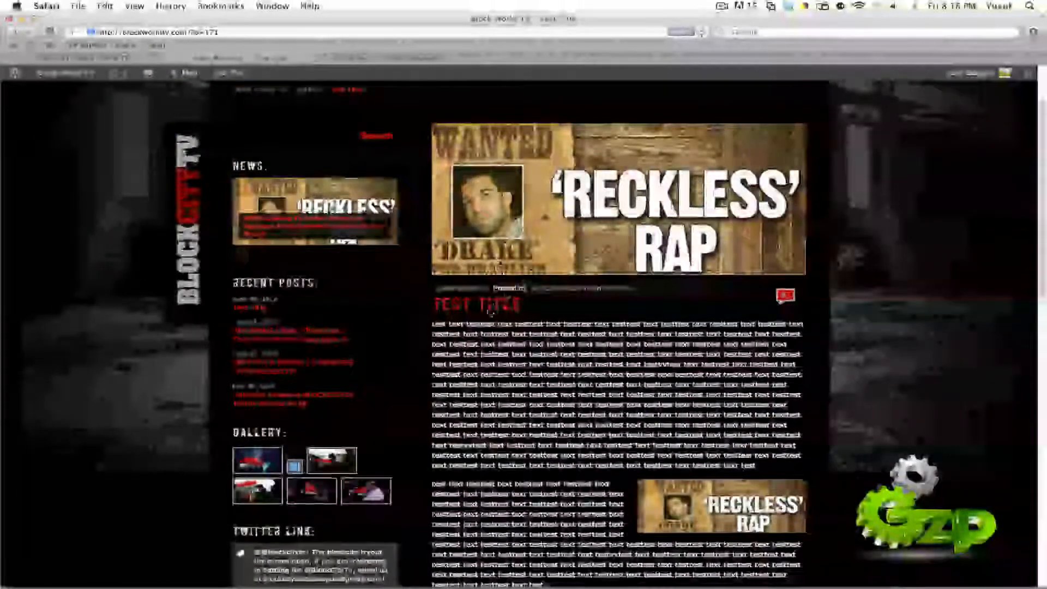
scroll(506, 298, down, 15)
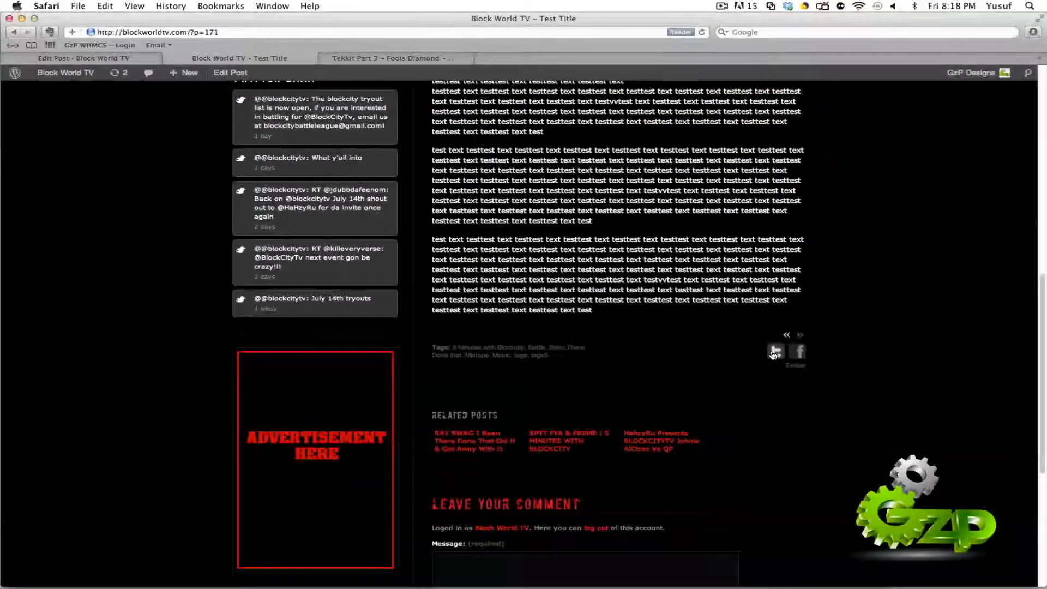
scroll(778, 386, down, 2)
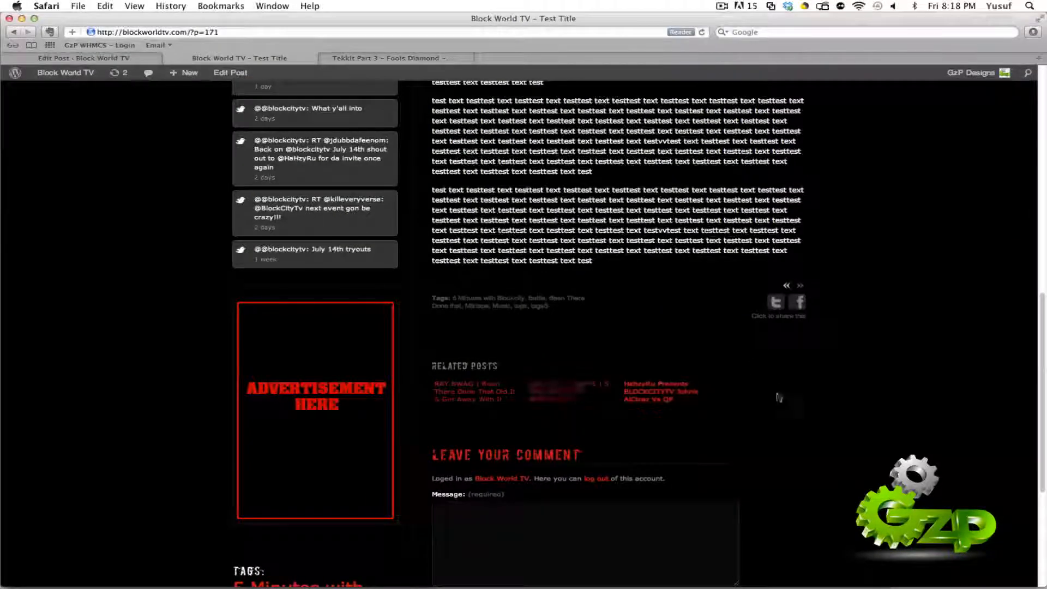
scroll(835, 404, down, 3)
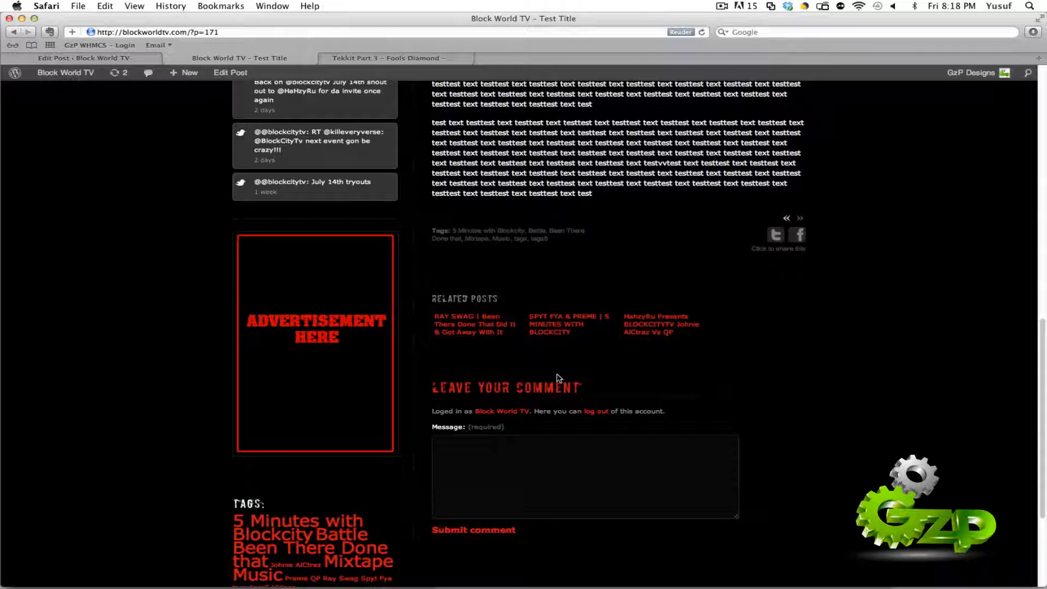
click(574, 437)
scroll(554, 462, up, 15)
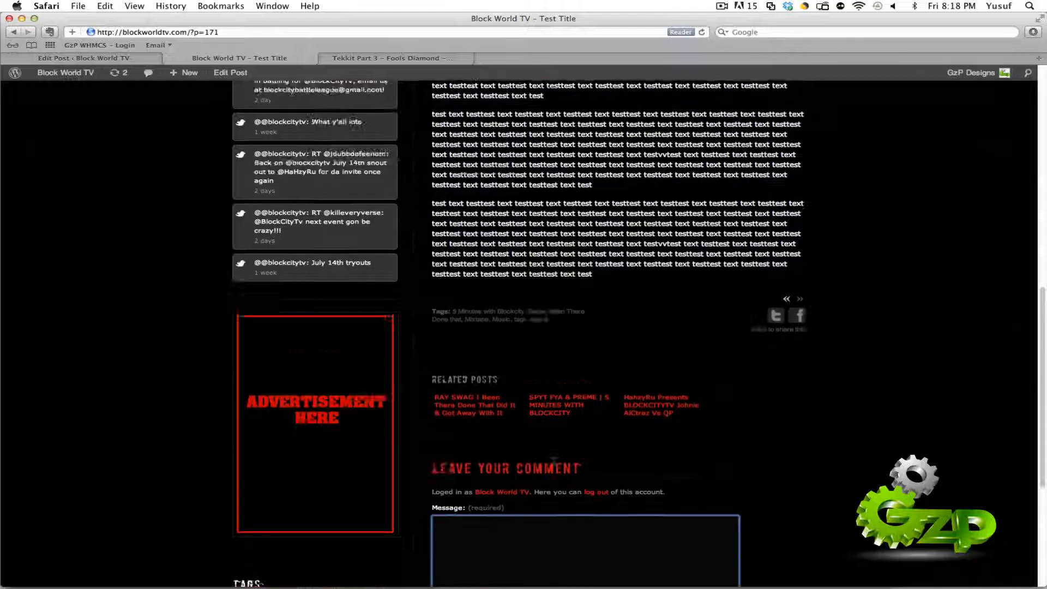
Step: Review the post's main image in the editor's Custom Post Settings and go back to the site's home page
click(129, 58)
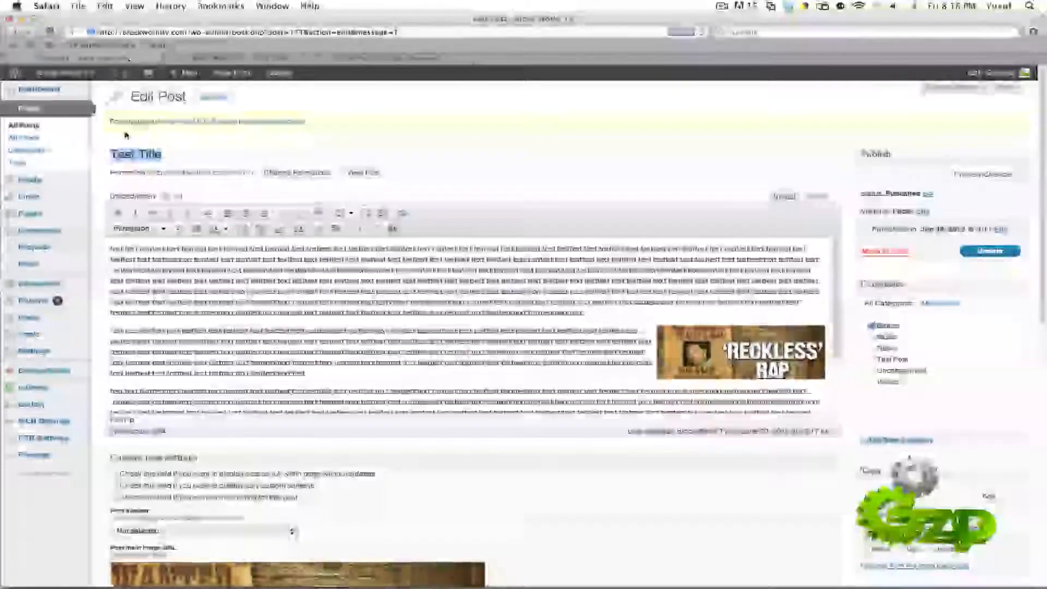
scroll(618, 474, down, 10)
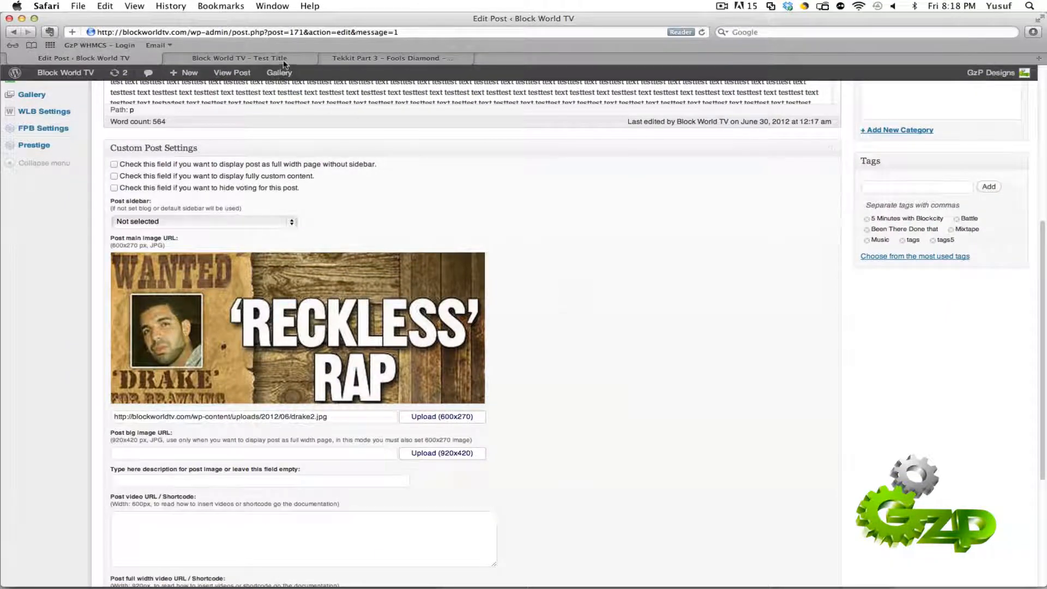
click(267, 59)
click(287, 126)
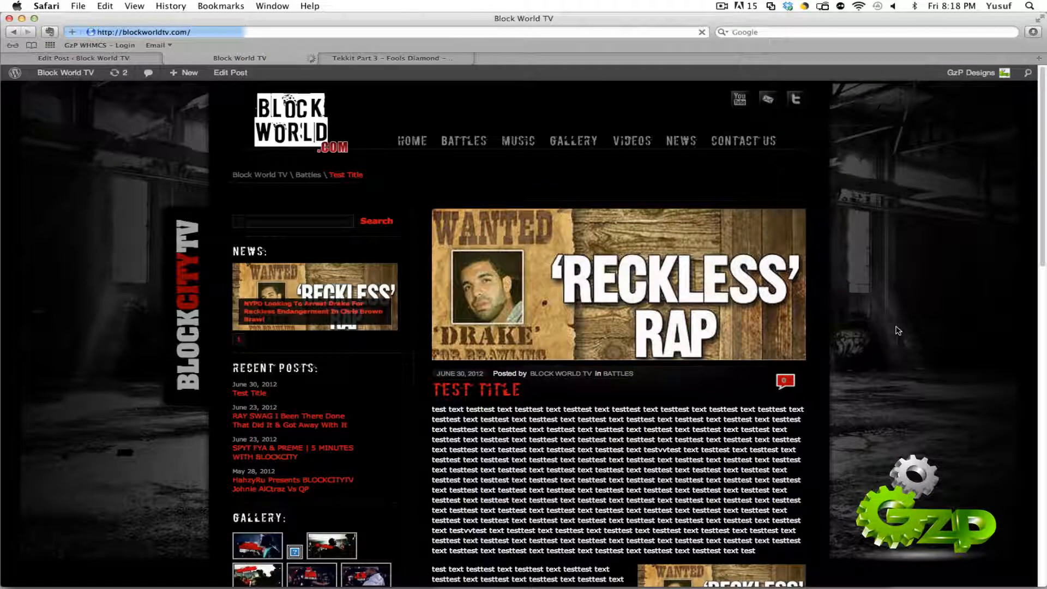
Step: Compare the "Test Title" image entry on the home page with the music player and video entries below it
scroll(899, 330, down, 10)
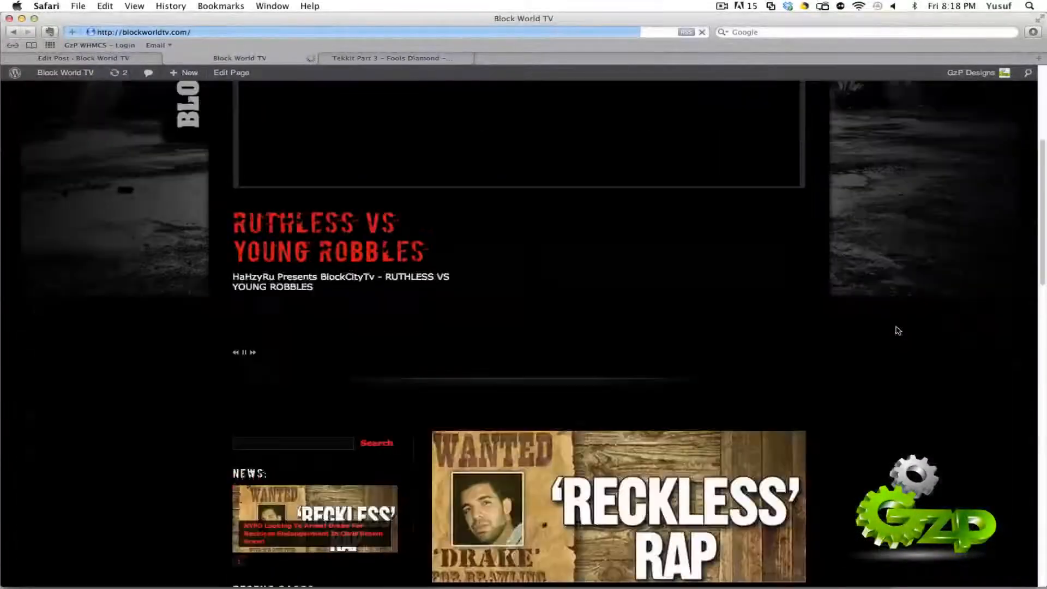
scroll(897, 330, down, 8)
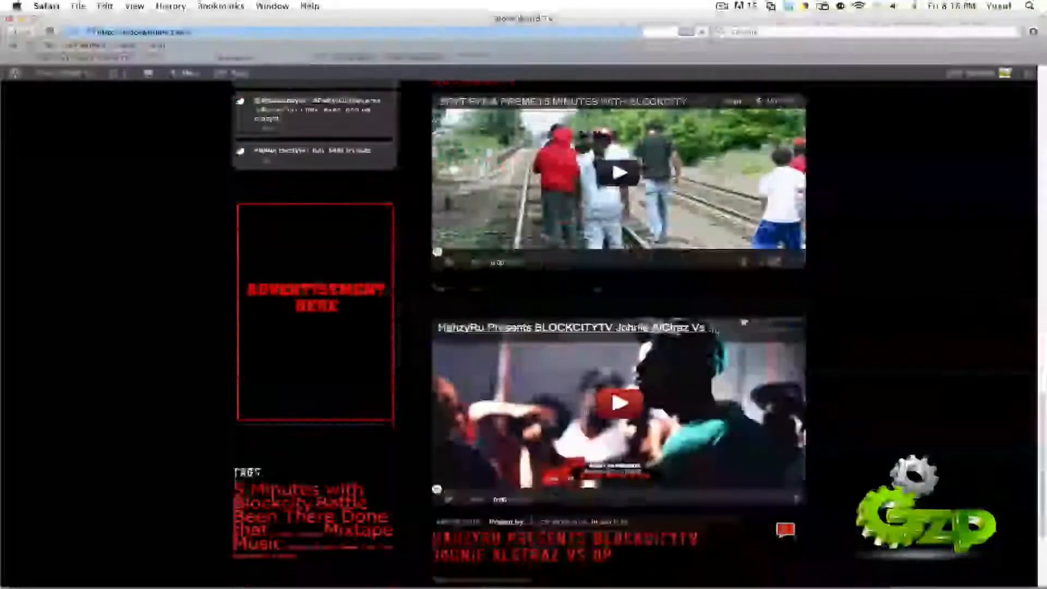
scroll(834, 346, up, 8)
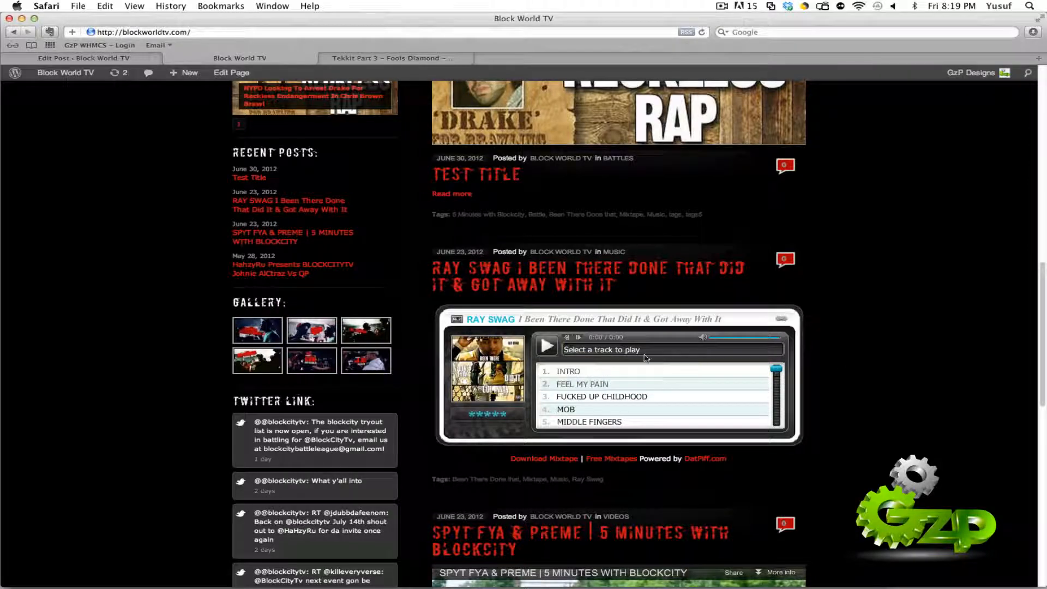
scroll(914, 347, down, 1)
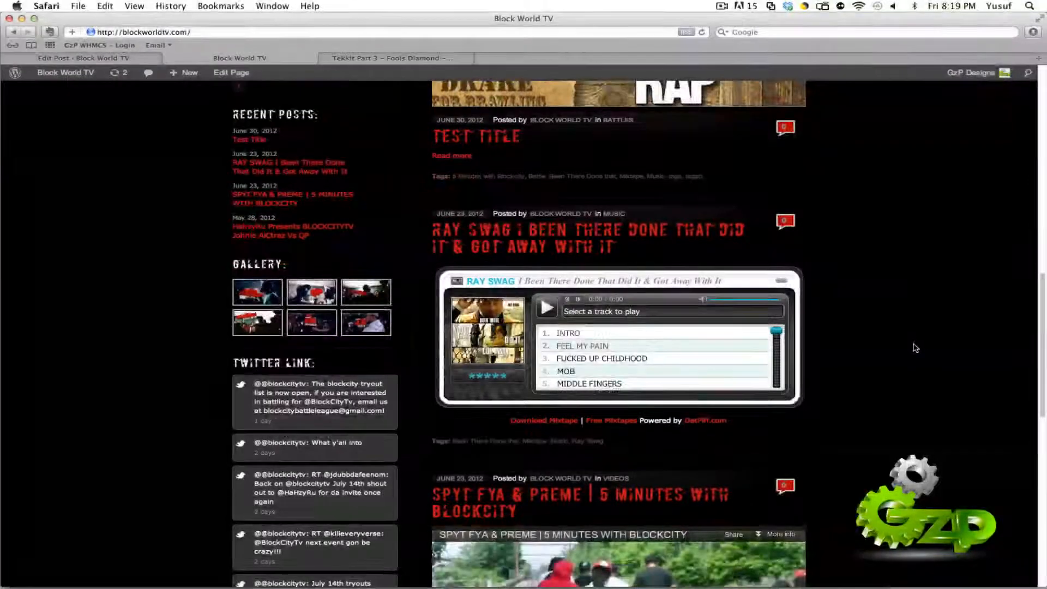
scroll(892, 336, up, 5)
scroll(872, 360, down, 4)
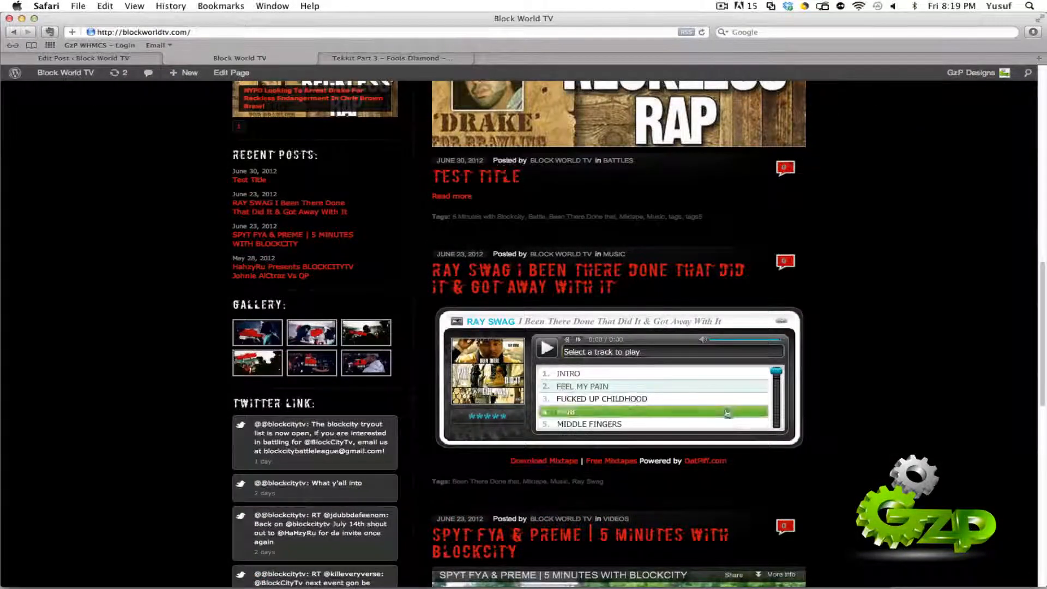
Step: Return to the post editor and place the cursor in the empty Post video URL / Shortcode field
click(79, 61)
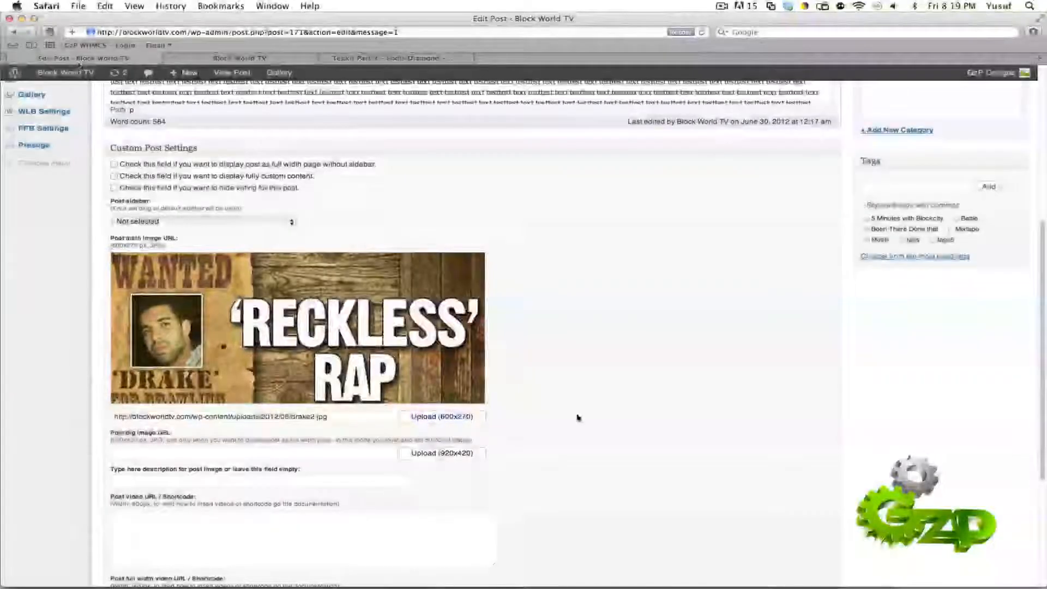
scroll(577, 416, down, 4)
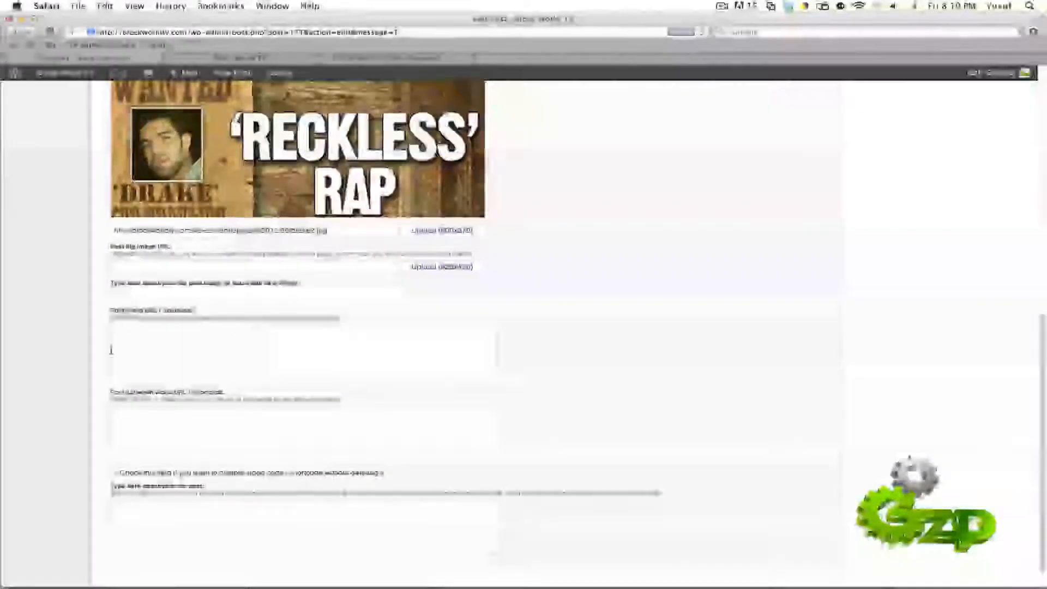
click(115, 328)
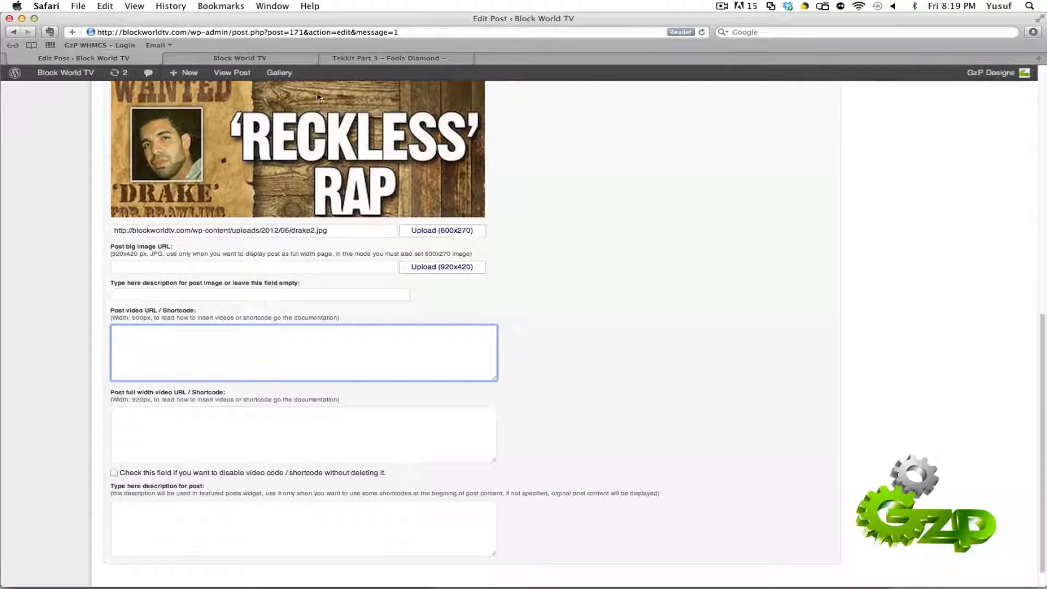
Step: Open the embed code and its size options for the YouTube video "Tekkit Part 3 - Fools Diamond"
click(355, 58)
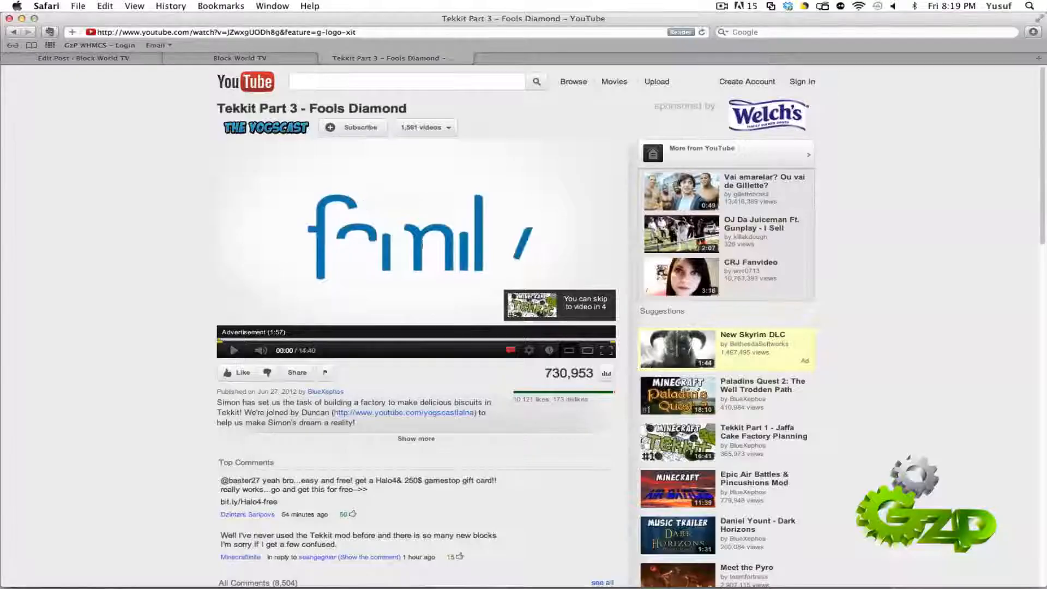
click(298, 373)
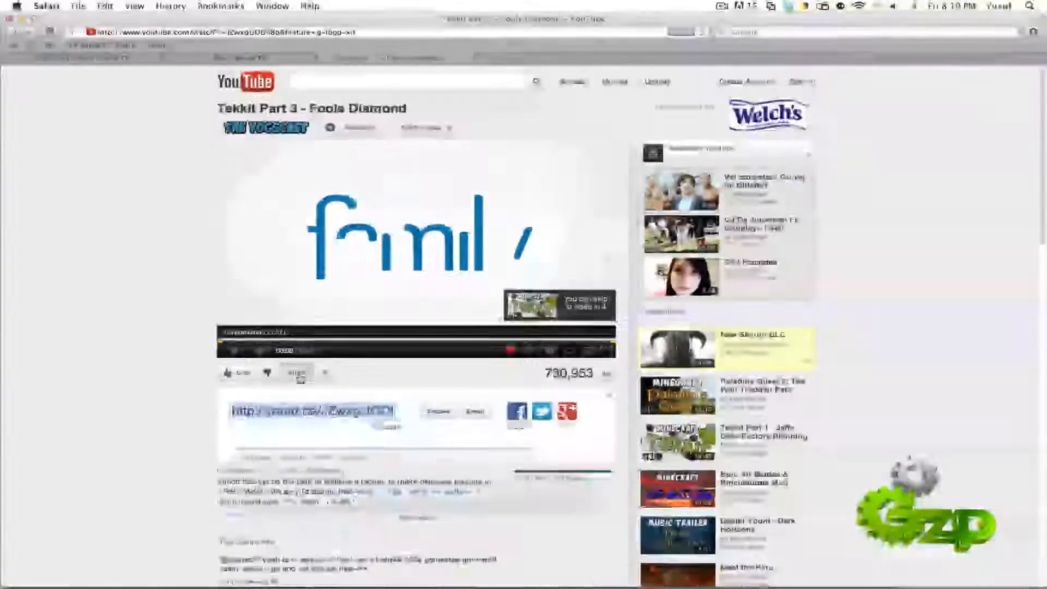
scroll(342, 412, down, 3)
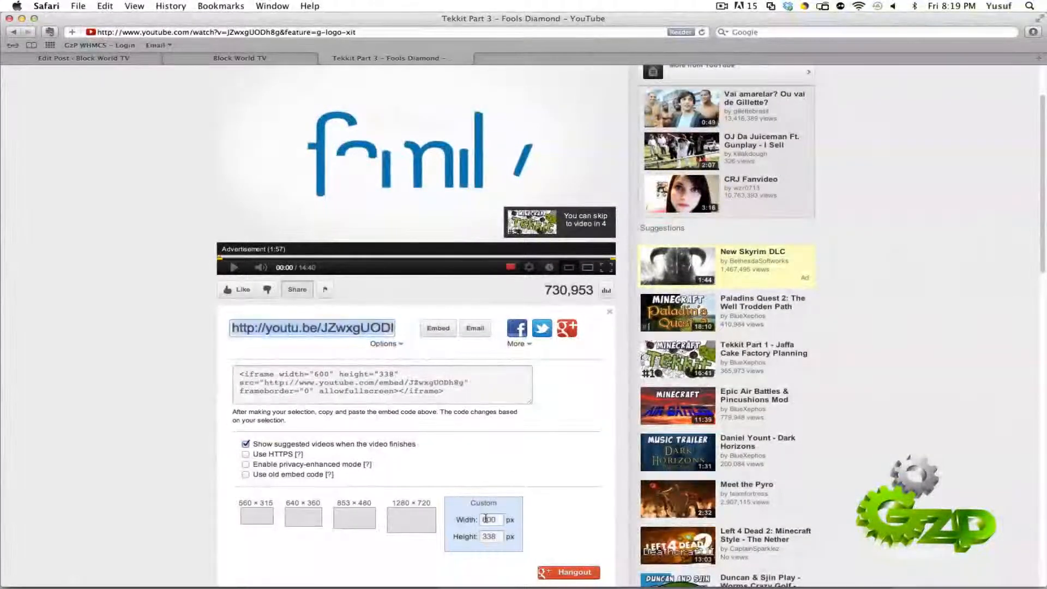
click(485, 519)
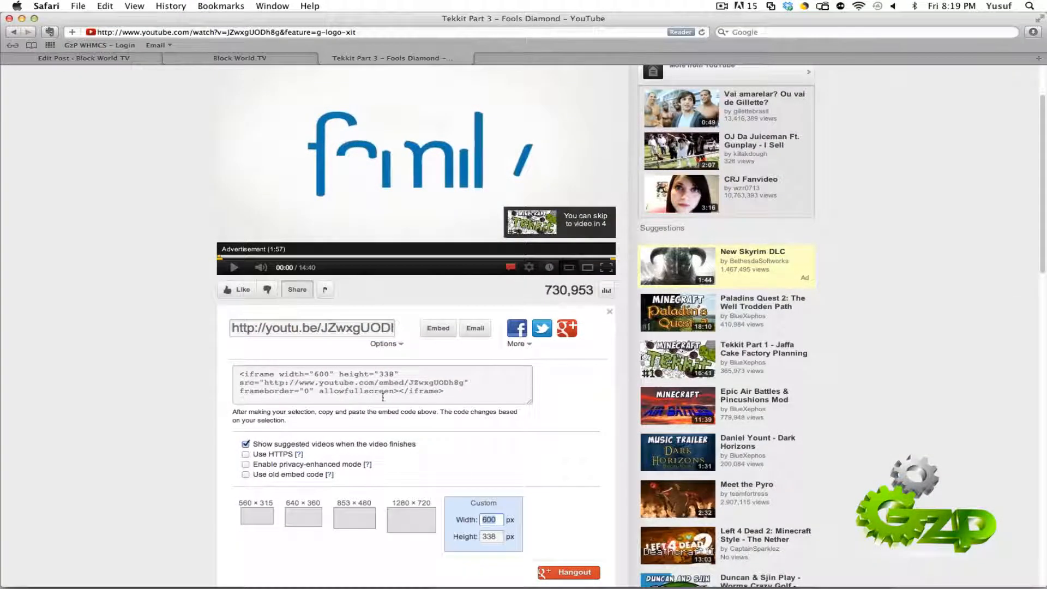
click(321, 375)
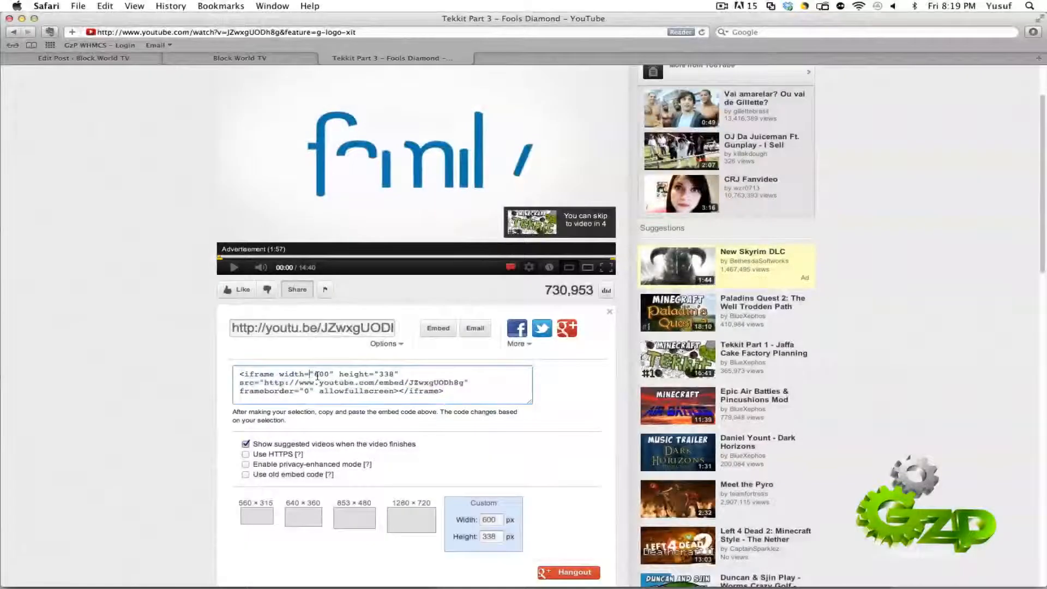
click(319, 375)
click(320, 375)
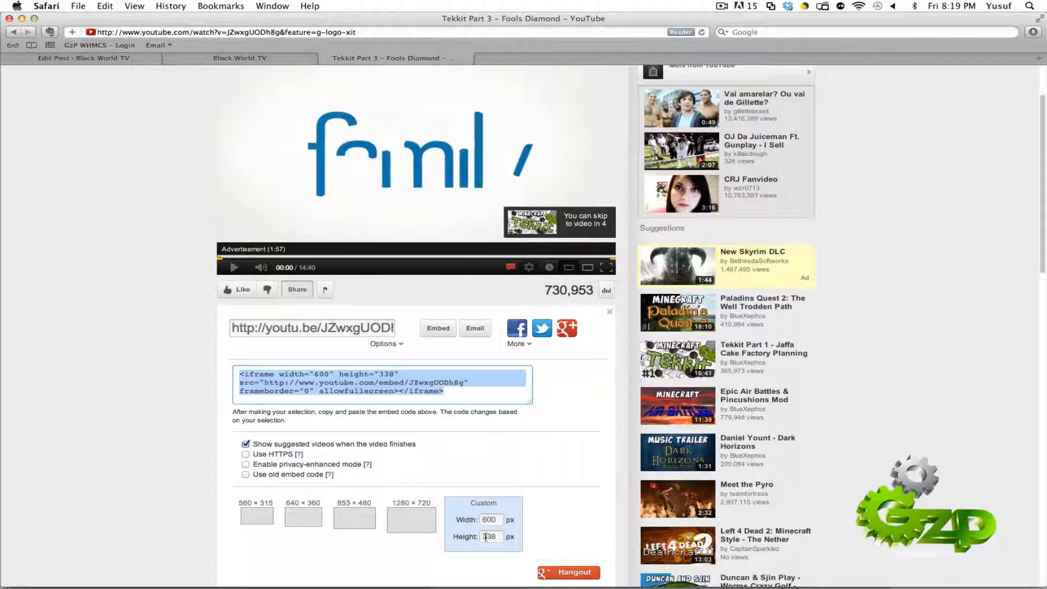
Step: Set the embed code's custom width to 600 px
double_click(493, 520)
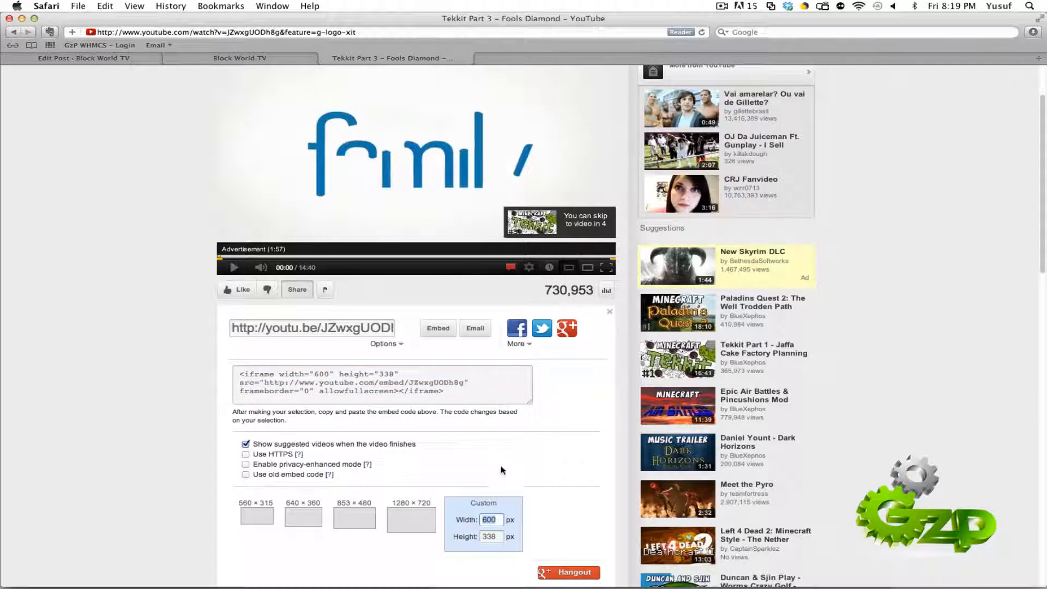
click(491, 518)
key(BackSpace)
key(BackSpace)
click(500, 536)
Step: Copy the YouTube iframe embed code and paste it into the post's Post video URL / Shortcode field
click(319, 401)
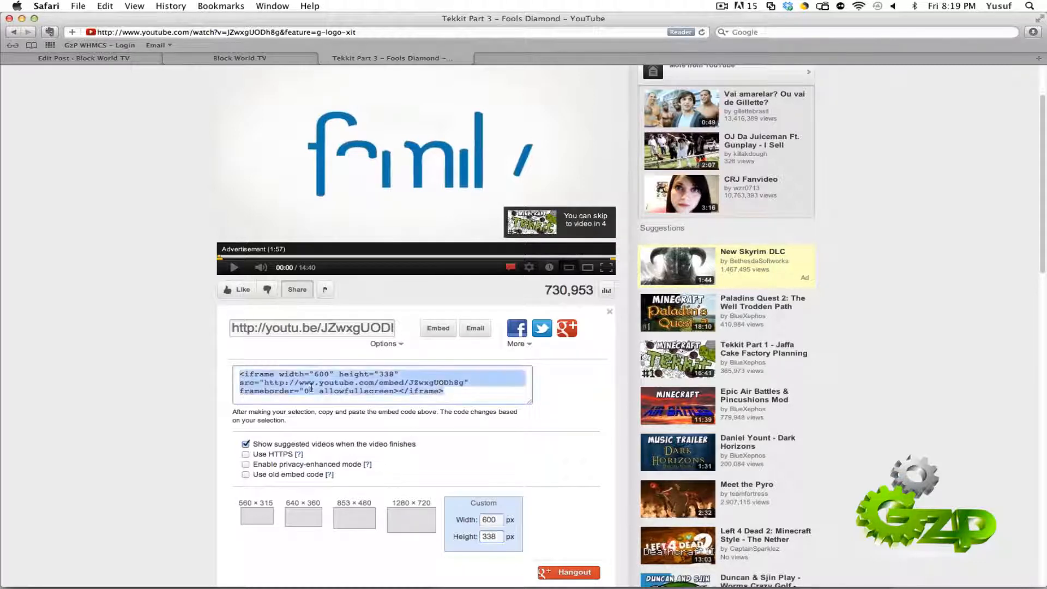
right_click(315, 388)
click(350, 432)
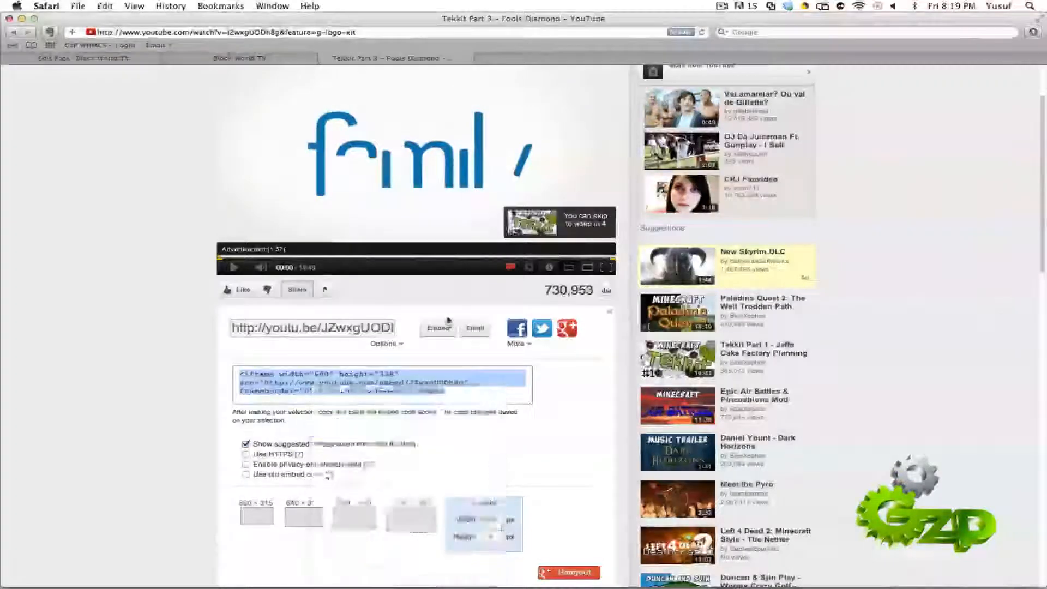
click(127, 59)
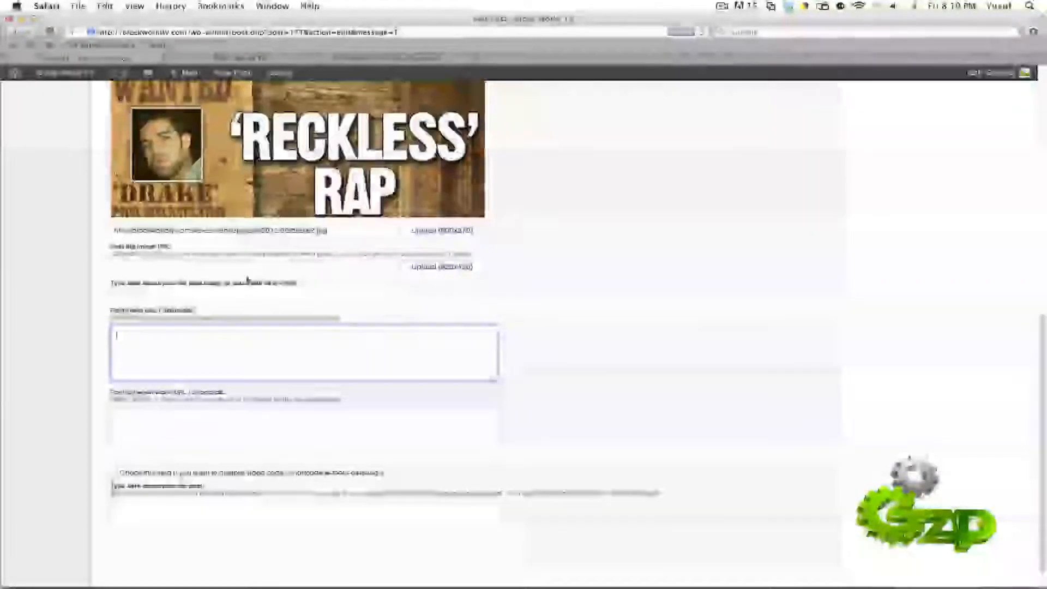
right_click(171, 340)
click(194, 355)
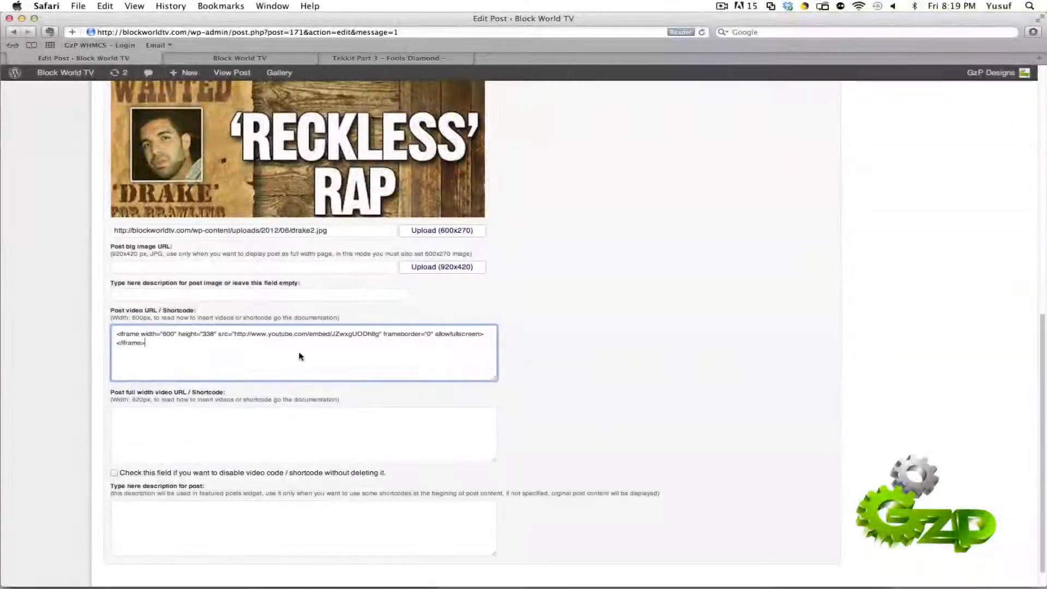
Step: Clear the Post main image URL and update the post
scroll(334, 309, up, 3)
triple_click(334, 311)
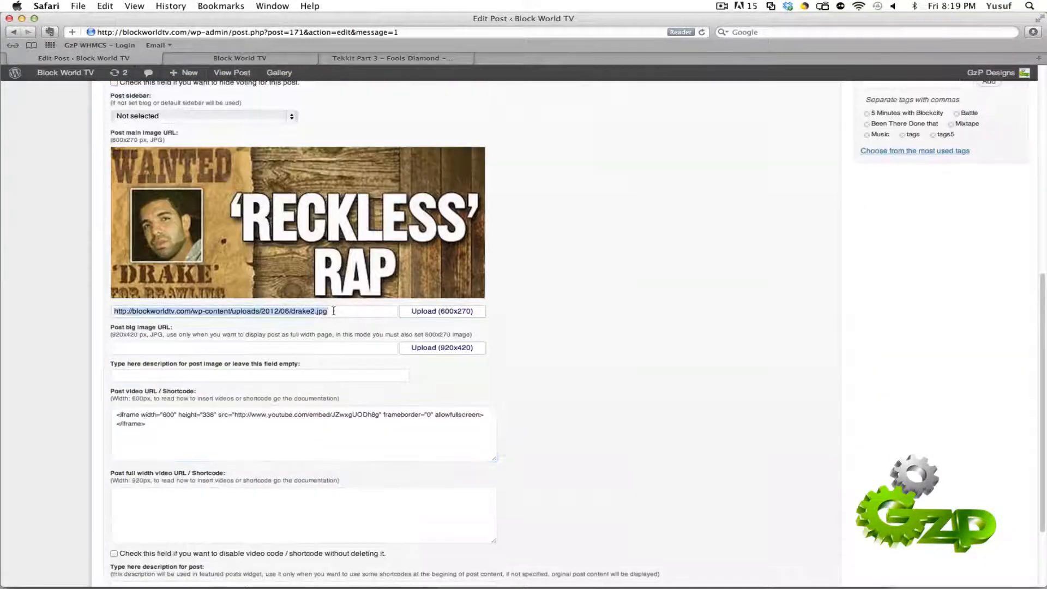
key(BackSpace)
scroll(595, 331, up, 15)
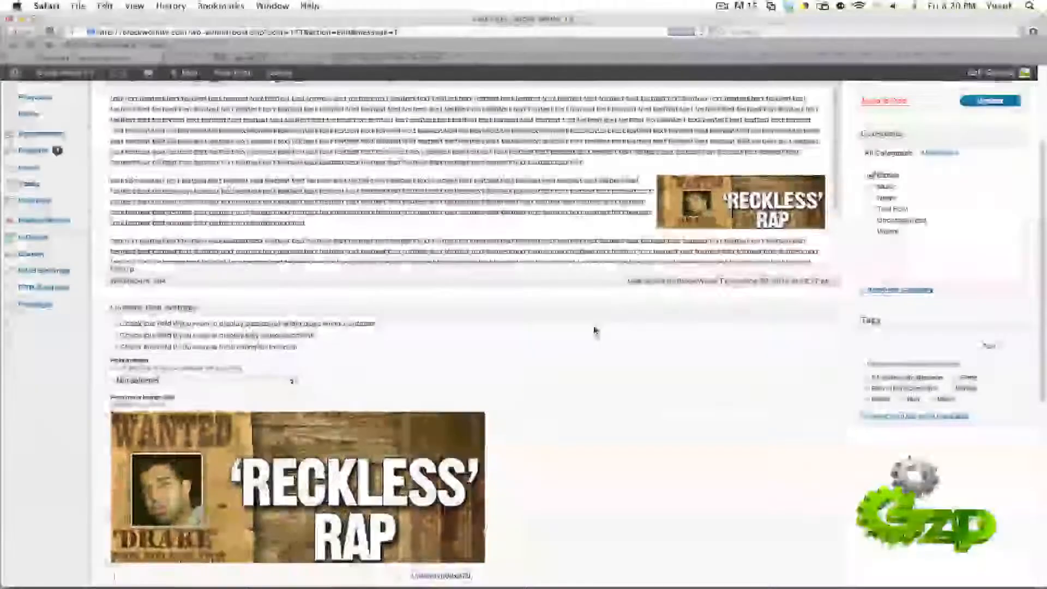
click(990, 251)
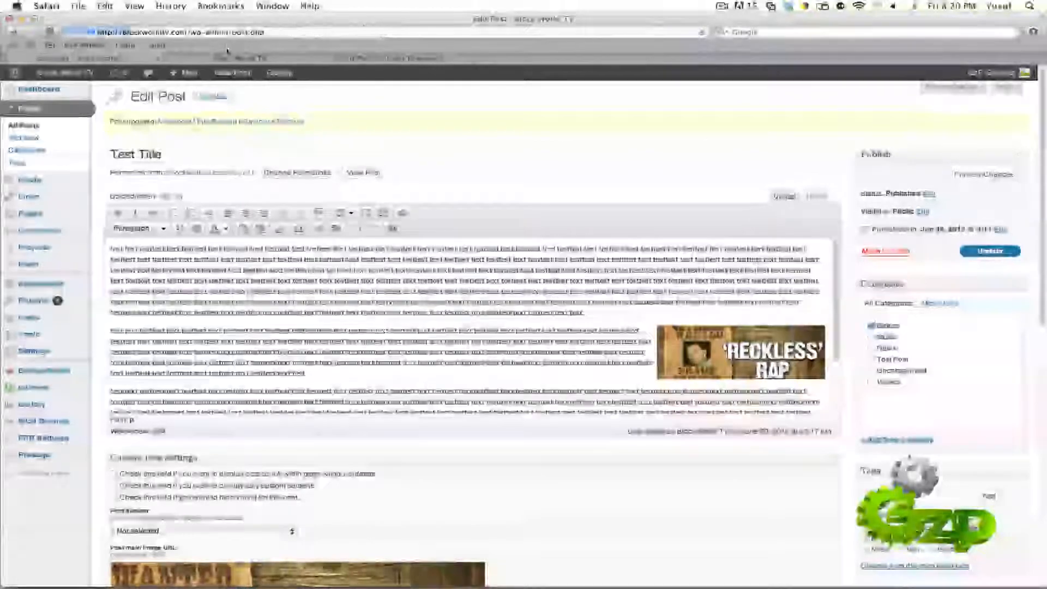
Step: Reload the site's home page and check the video of the "Test Title" entry against the entries below it
click(229, 57)
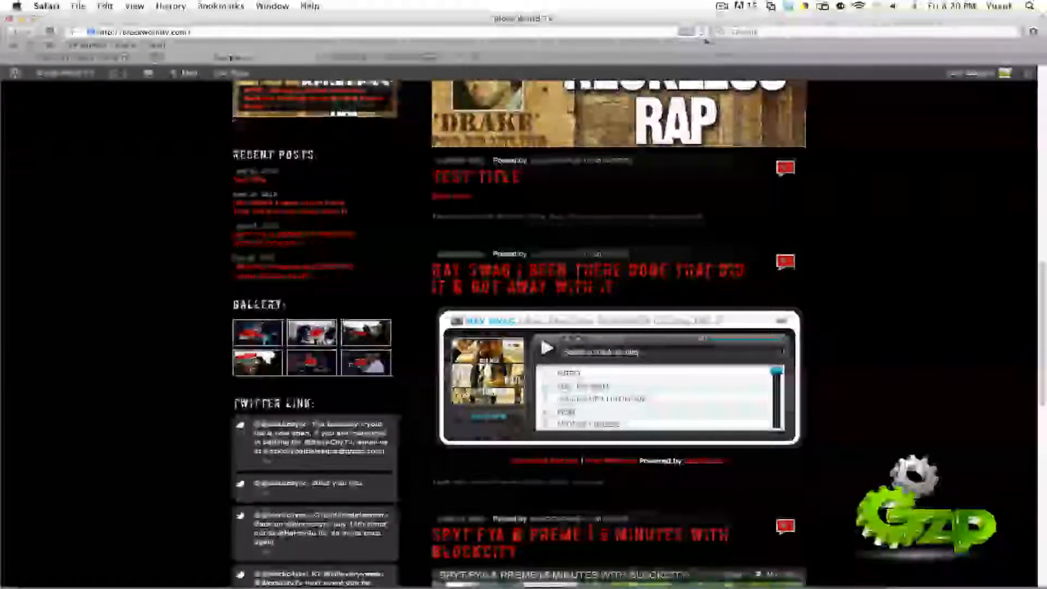
click(702, 33)
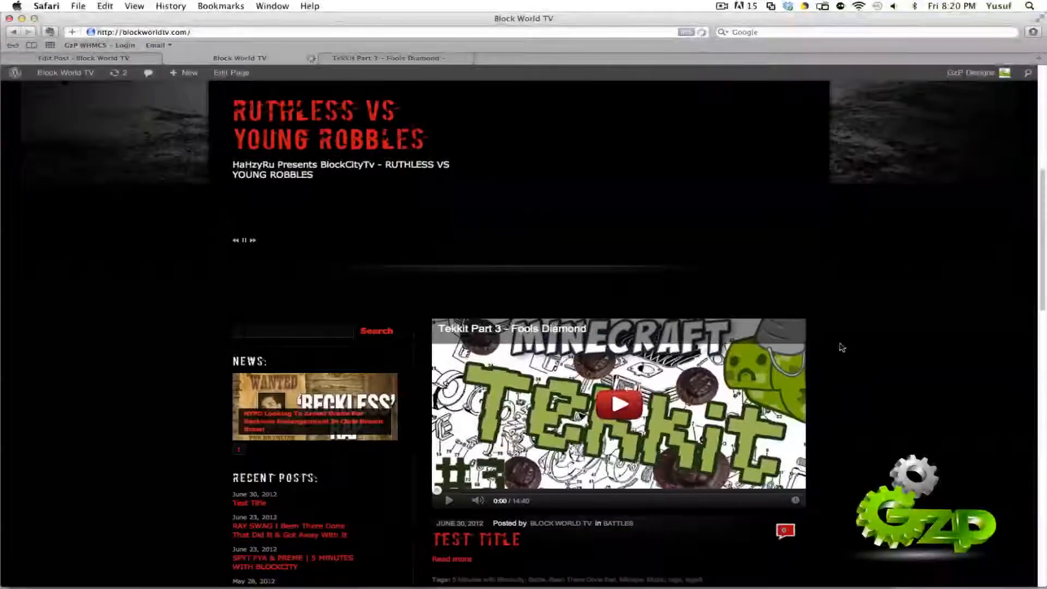
scroll(841, 348, down, 5)
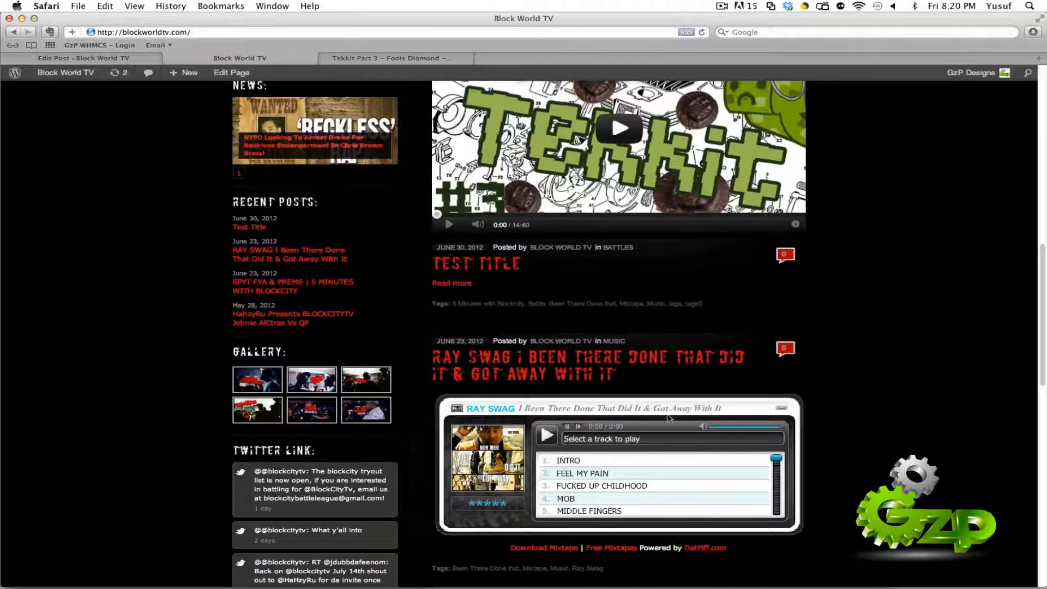
scroll(887, 398, down, 2)
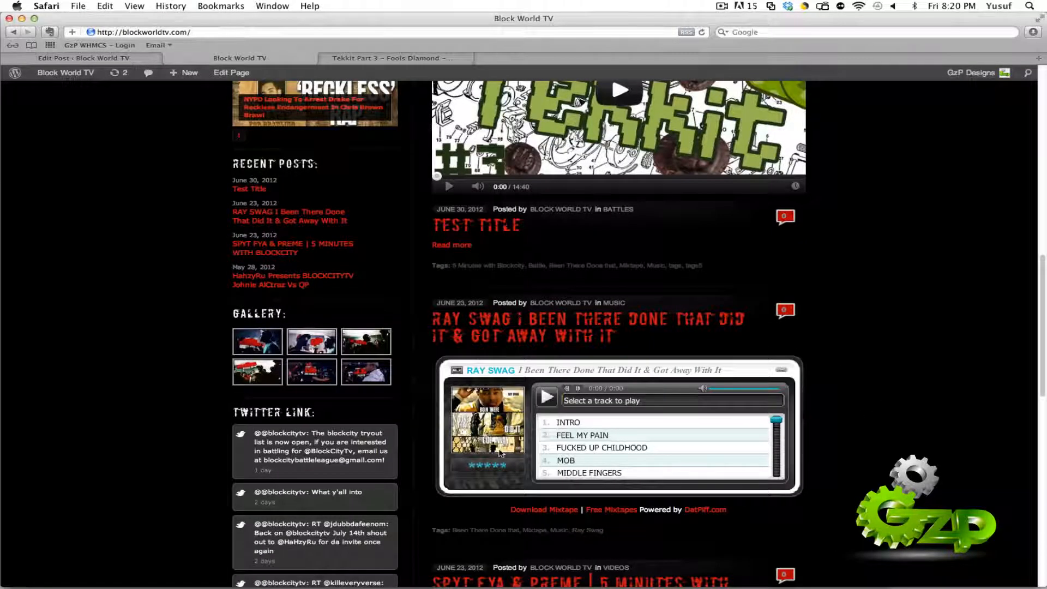
Step: Review the embed code in the editor's Post video URL / Shortcode field and go back to the editor's start
click(115, 58)
scroll(266, 435, down, 6)
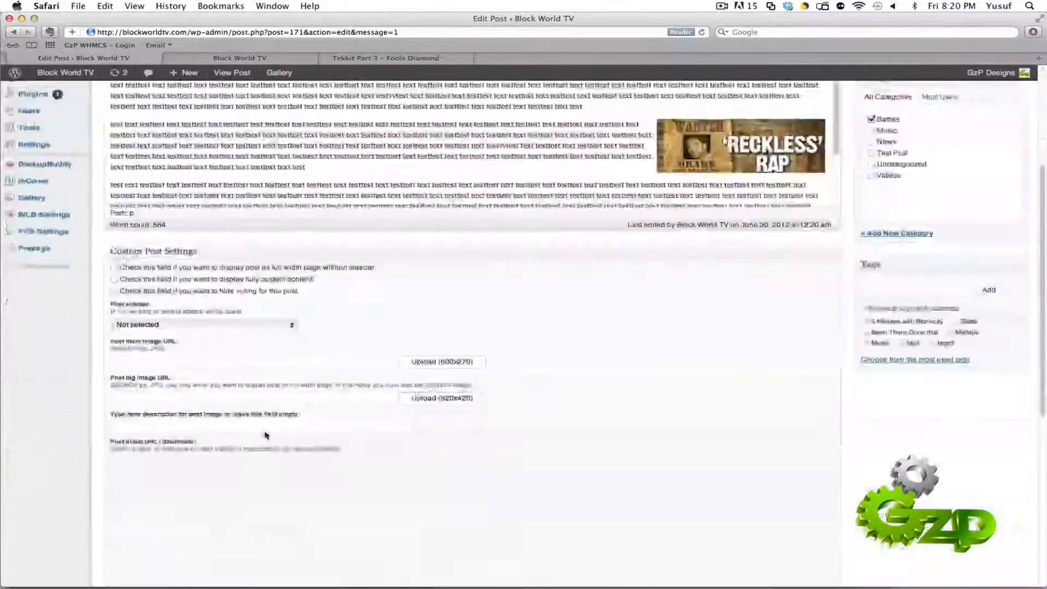
scroll(265, 435, down, 5)
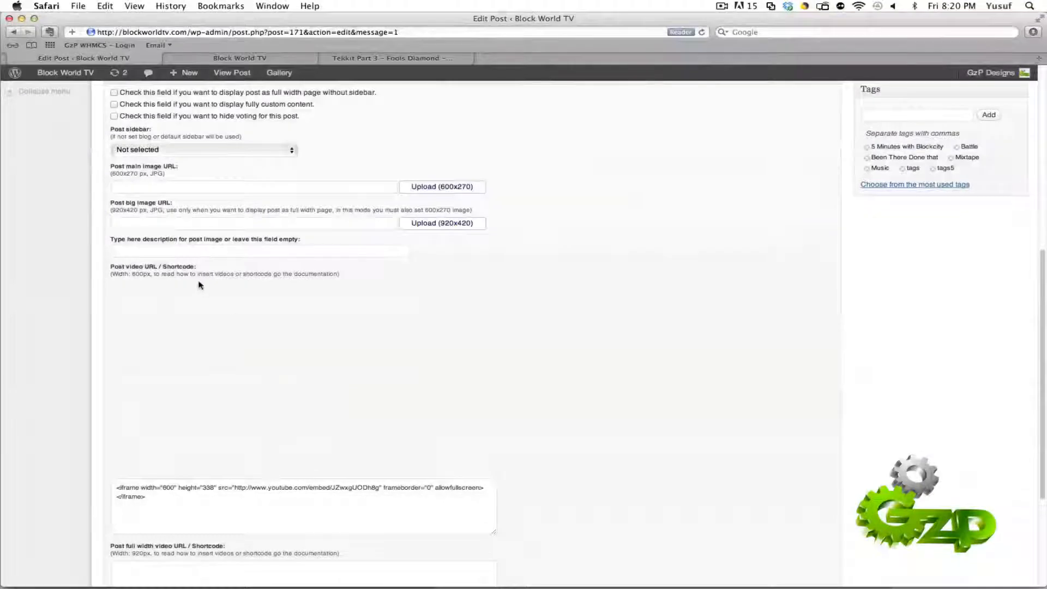
triple_click(404, 502)
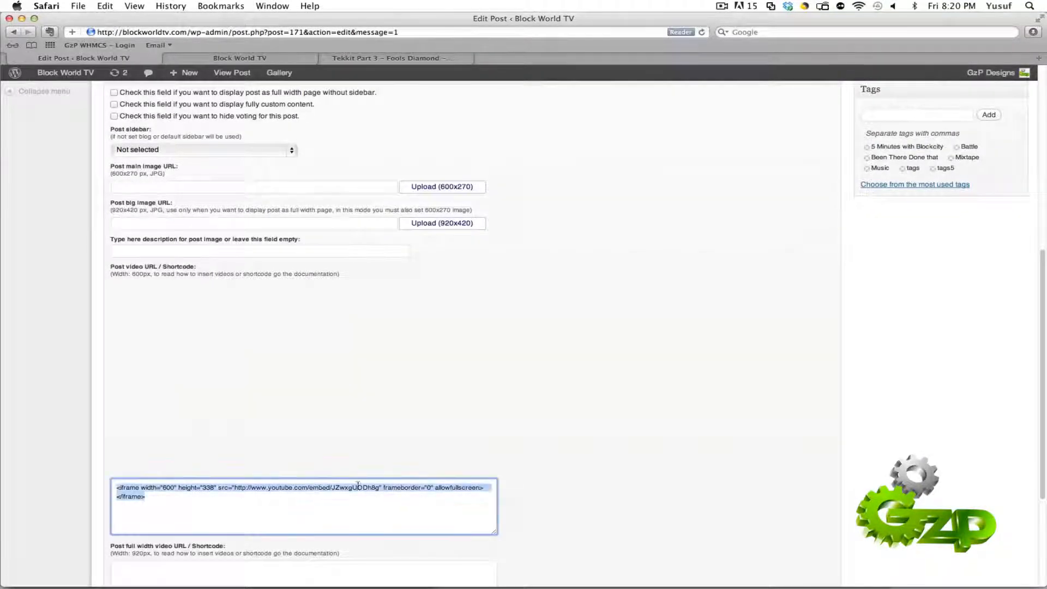
scroll(643, 417, up, 10)
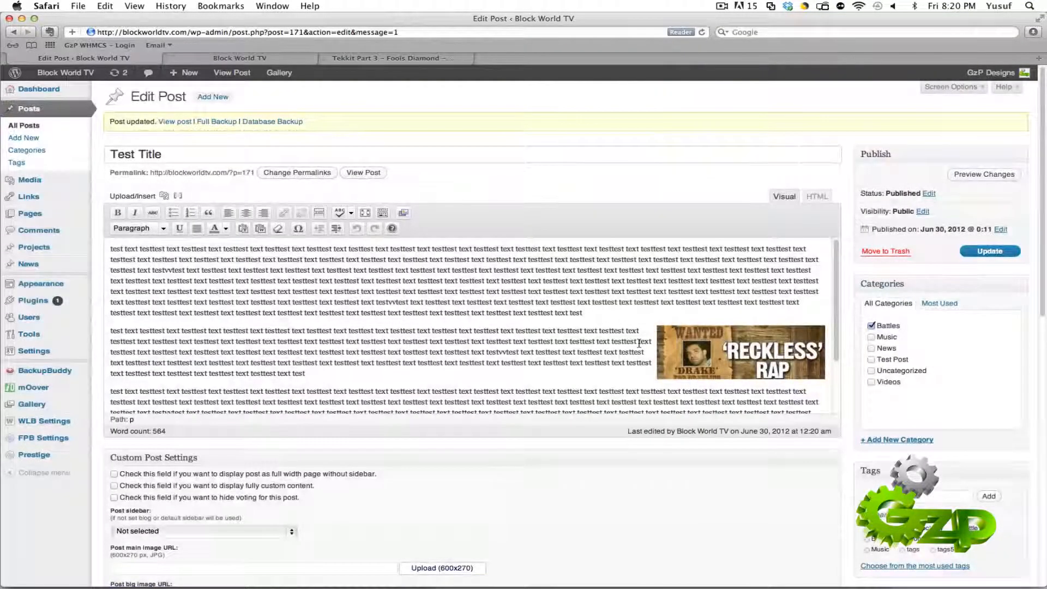
Step: View the "Test Title" video entry on the home page and look over the Custom Post Settings in the editor again
click(251, 58)
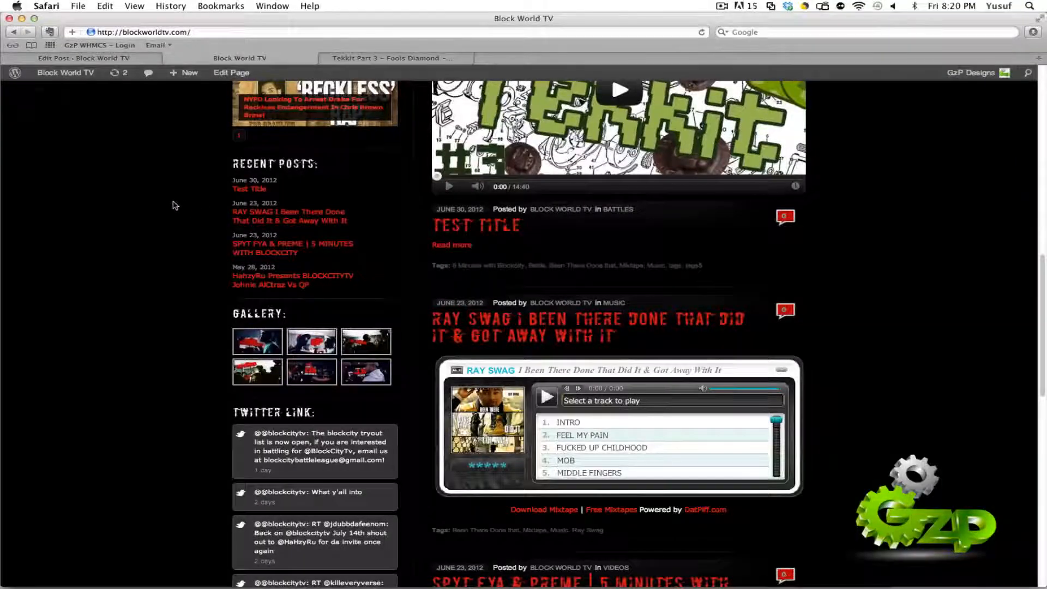
scroll(175, 206, up, 10)
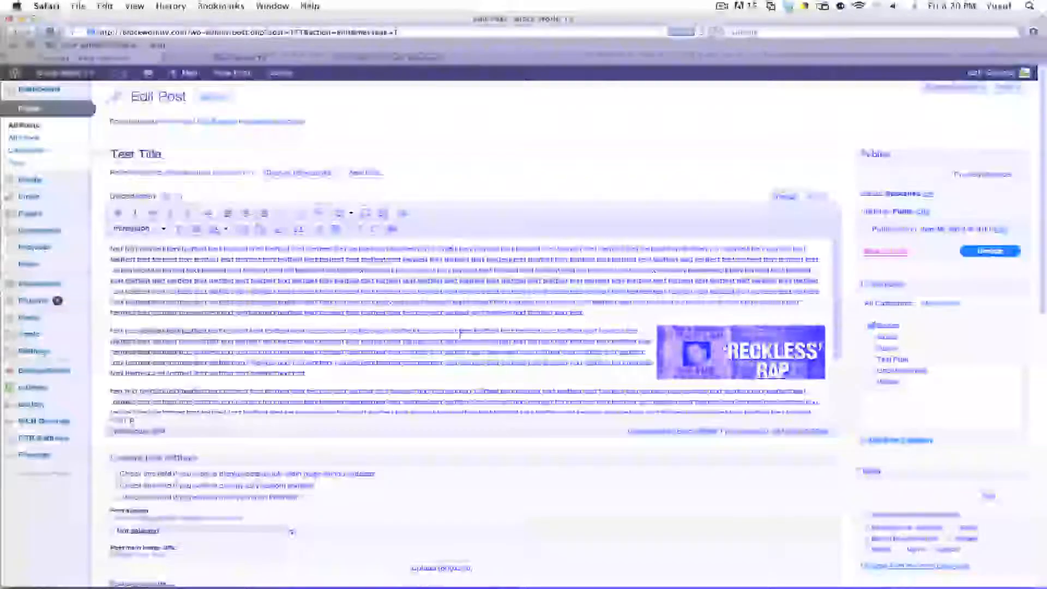
scroll(566, 484, down, 3)
scroll(566, 484, down, 3)
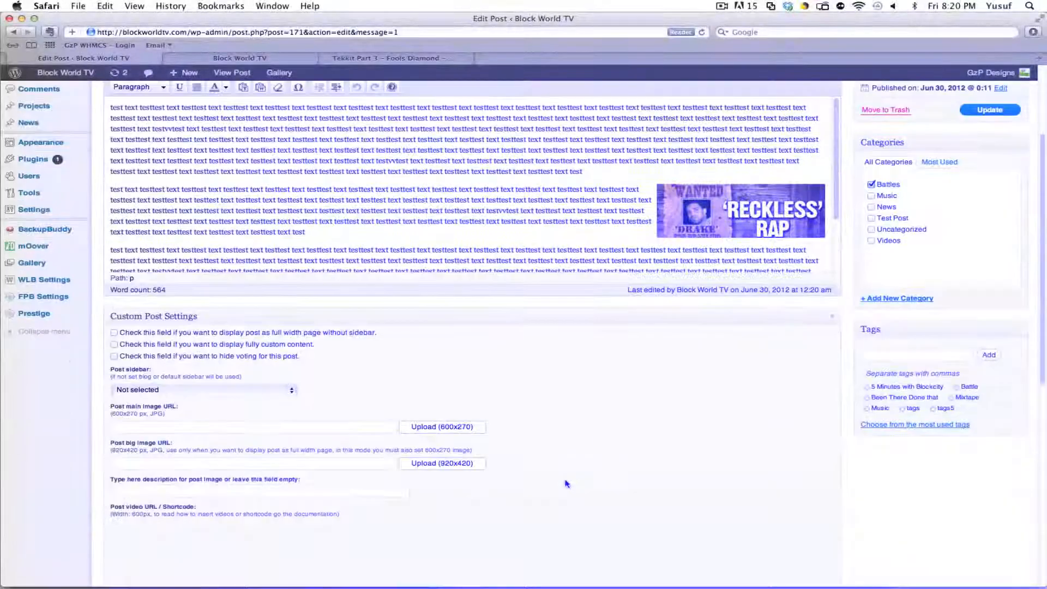
scroll(566, 484, down, 2)
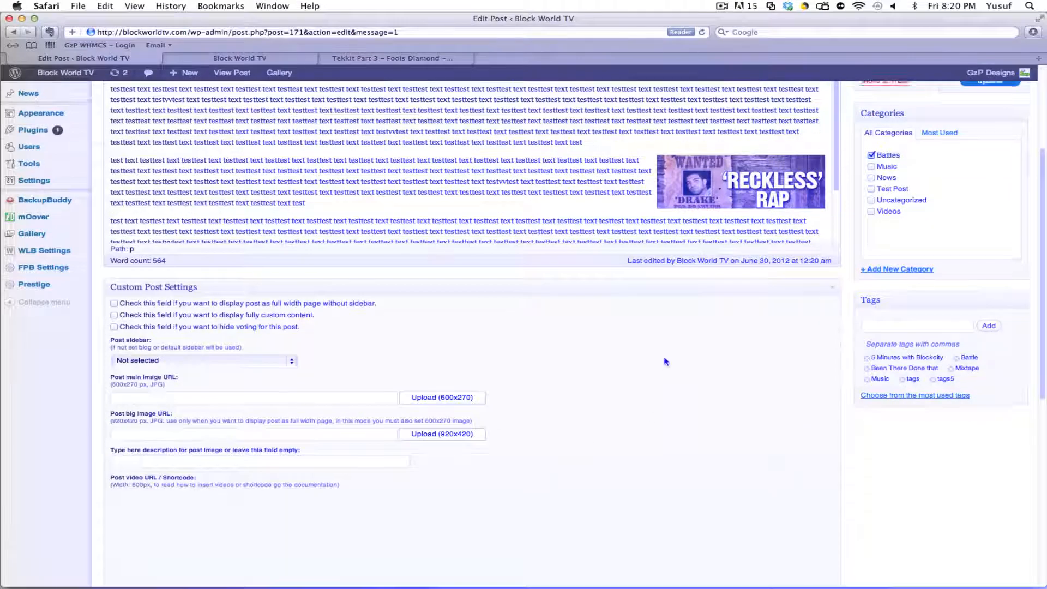
scroll(952, 201, up, 7)
click(722, 6)
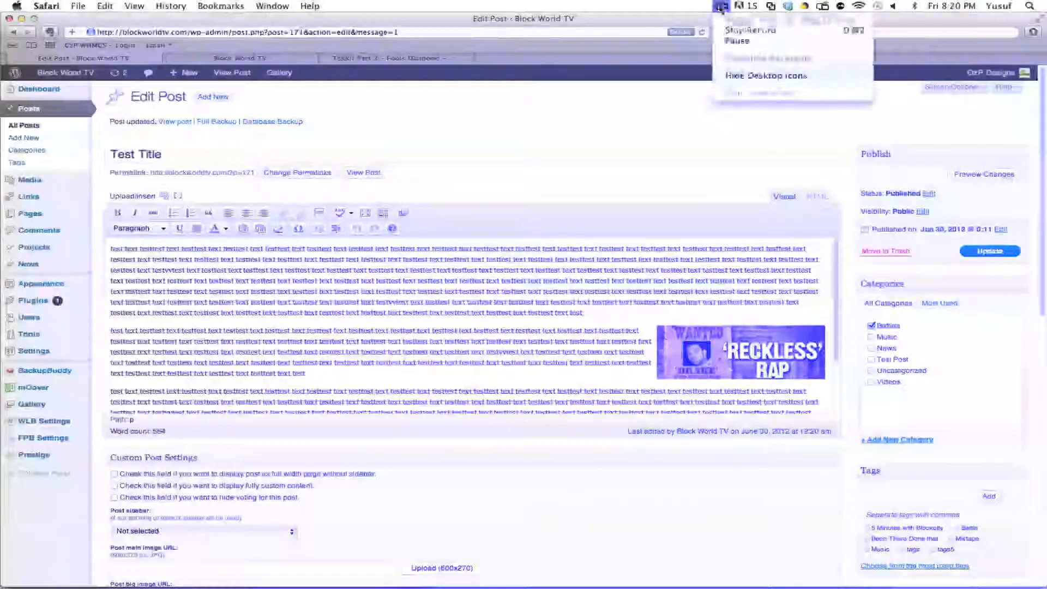
click(726, 31)
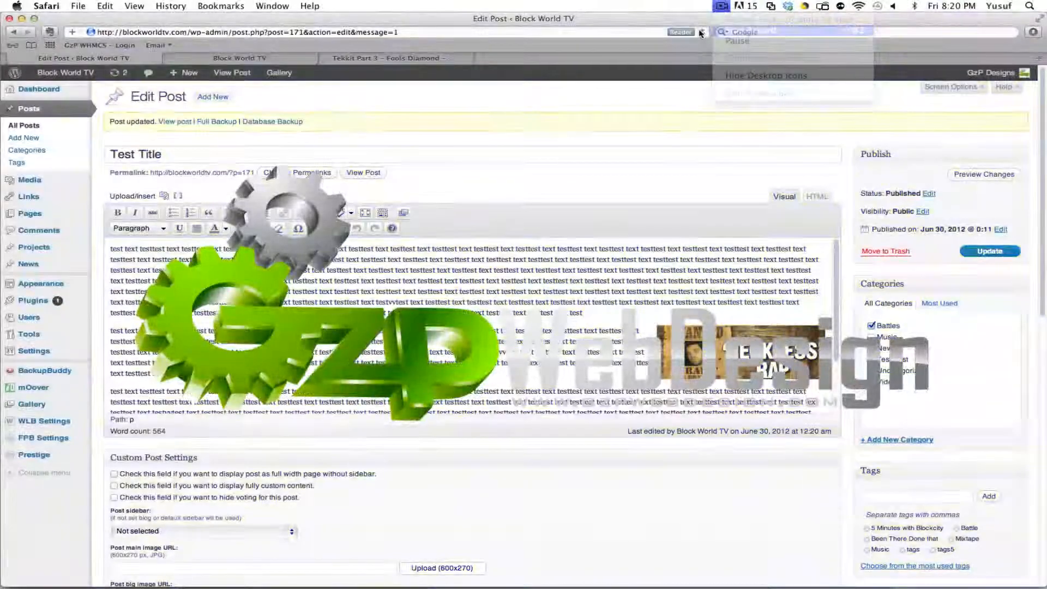